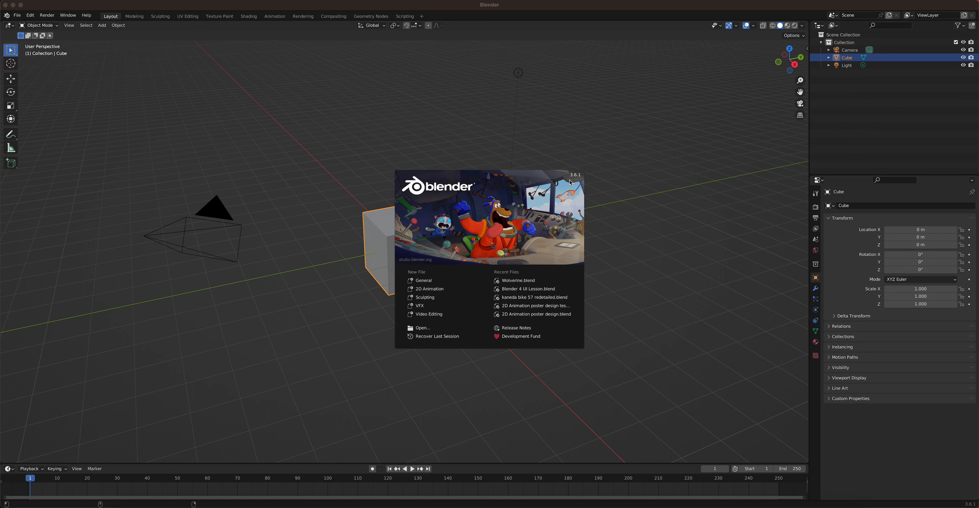
# Step: Dismiss the splash screen and turn on the Screencast Keys display for the 3D viewport
pyautogui.click(703, 156)
pyautogui.press('n')
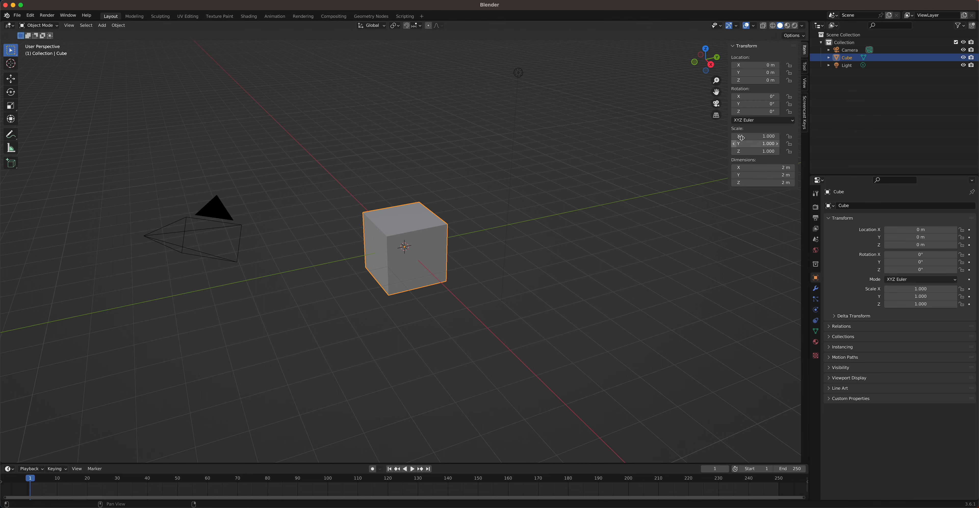
pyautogui.click(805, 109)
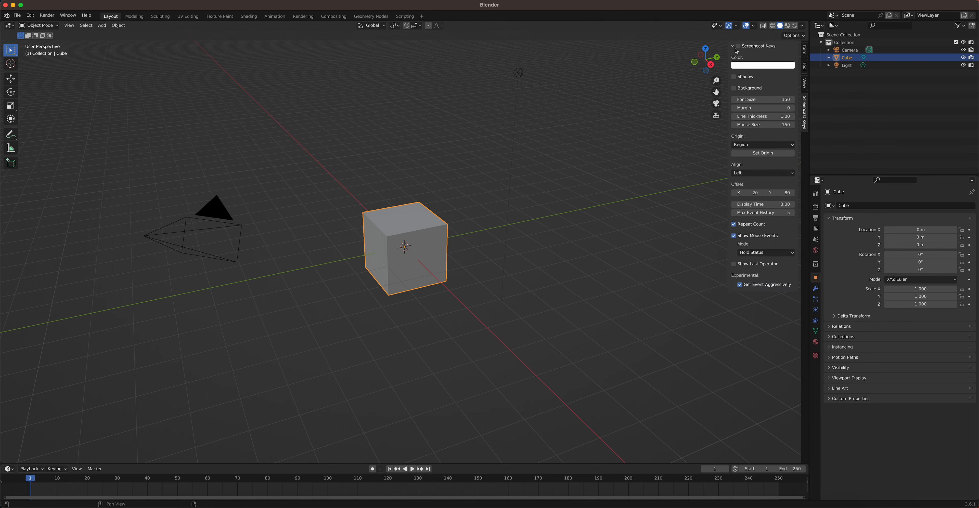
pyautogui.click(734, 46)
pyautogui.press('n')
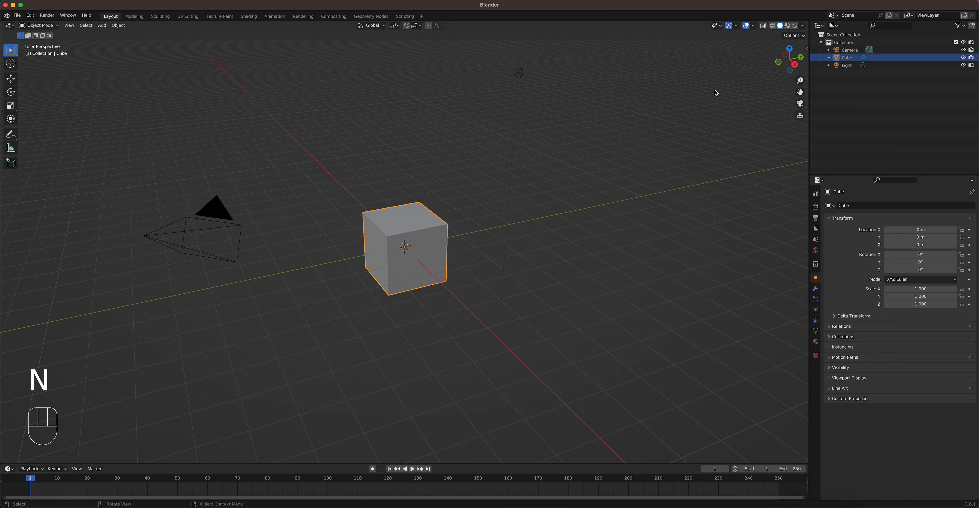
# Step: Deselect the default cube
pyautogui.click(99, 425)
pyautogui.rightClick(100, 426)
pyautogui.rightClick(214, 395)
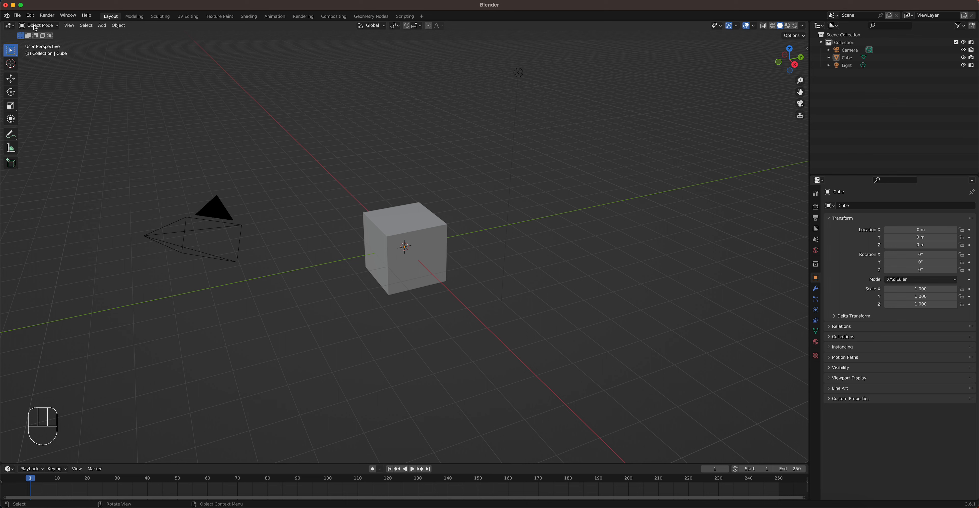
pyautogui.click(17, 15)
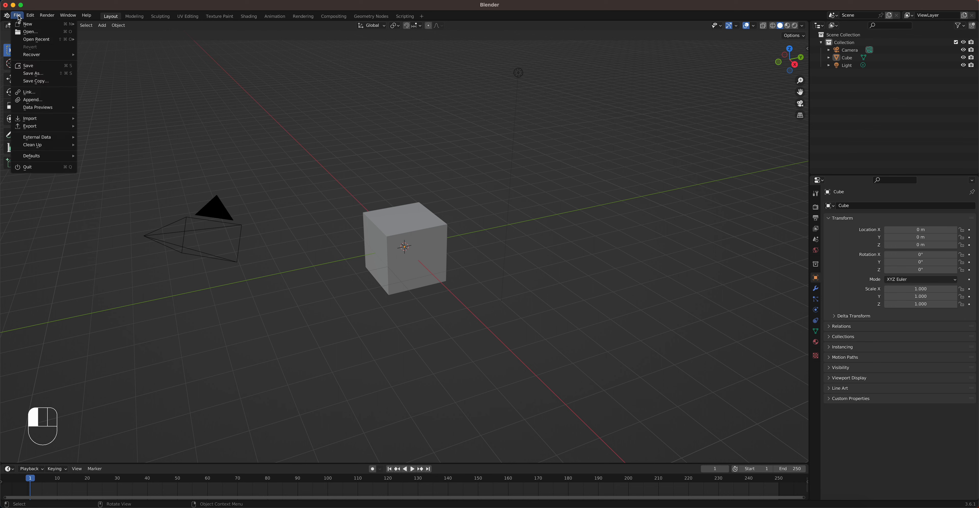
pyautogui.moveTo(7, 16)
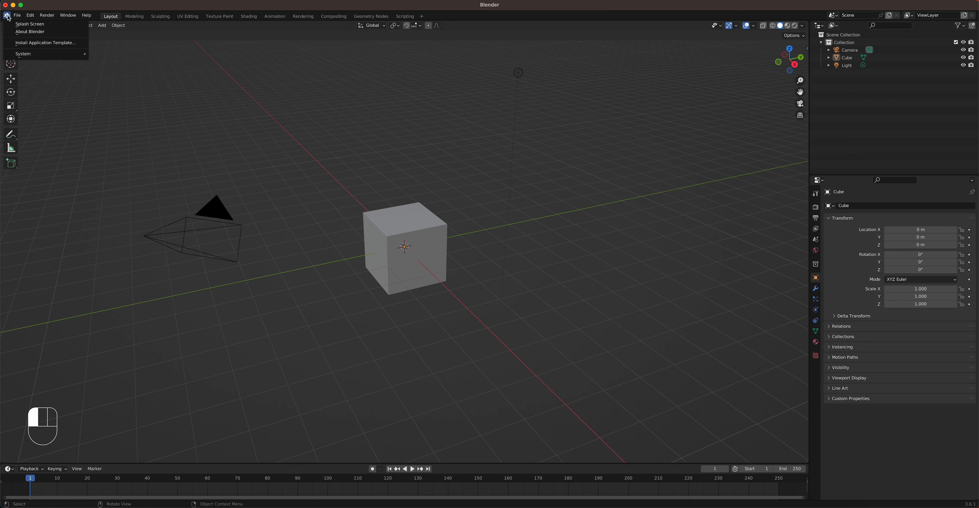
pyautogui.click(31, 16)
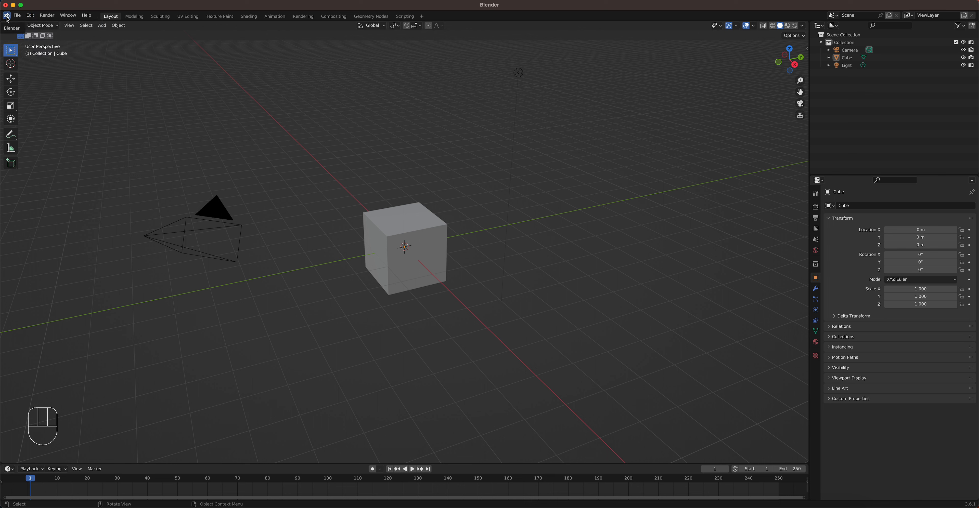
pyautogui.click(18, 17)
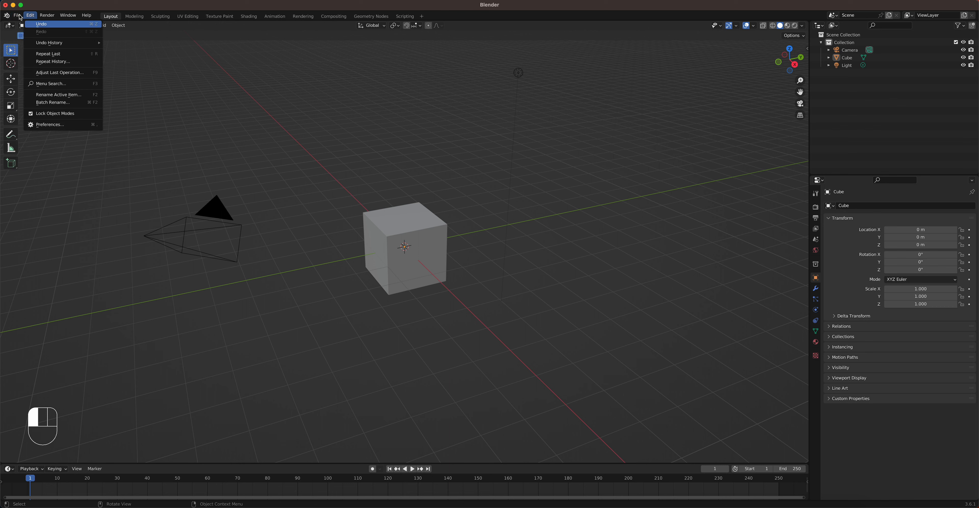
# Step: Enable Automatically Pack Resources for the file's external data and check that the option is on
pyautogui.click(17, 15)
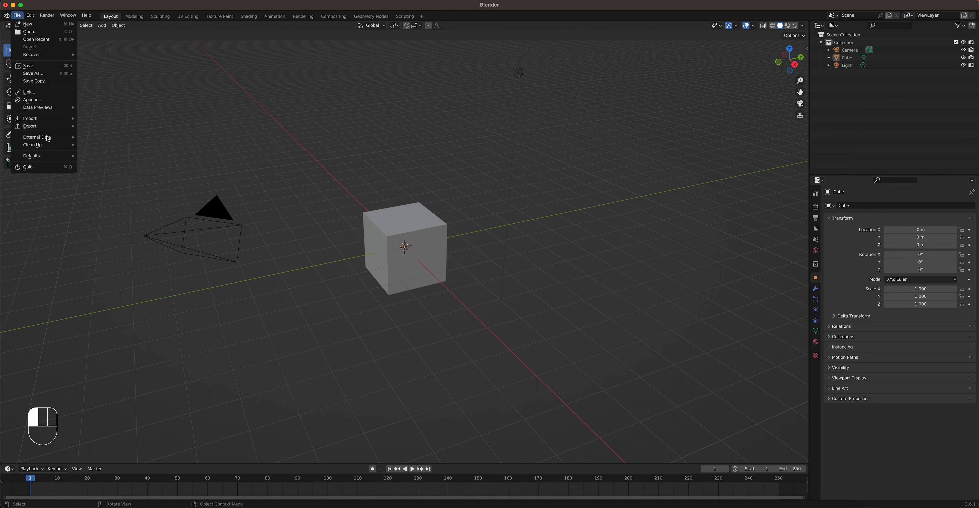
pyautogui.moveTo(48, 137)
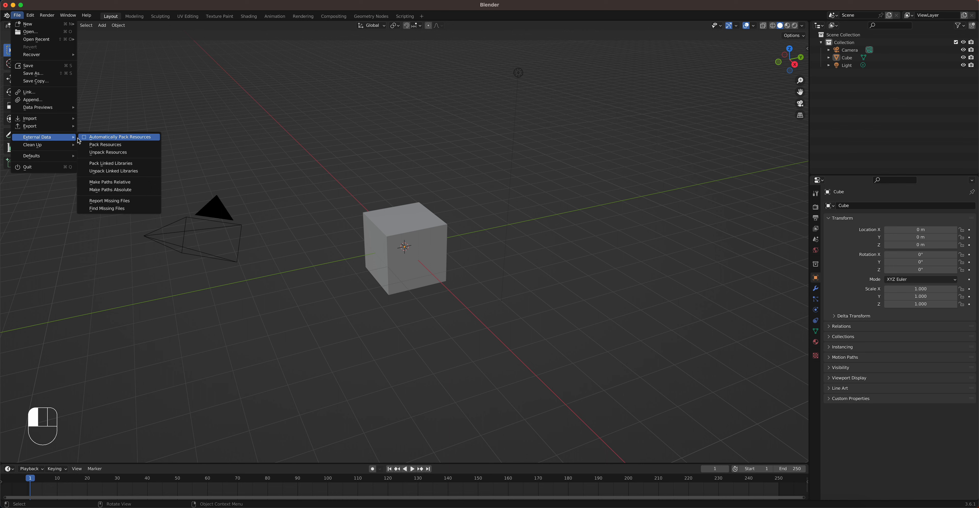
pyautogui.click(85, 139)
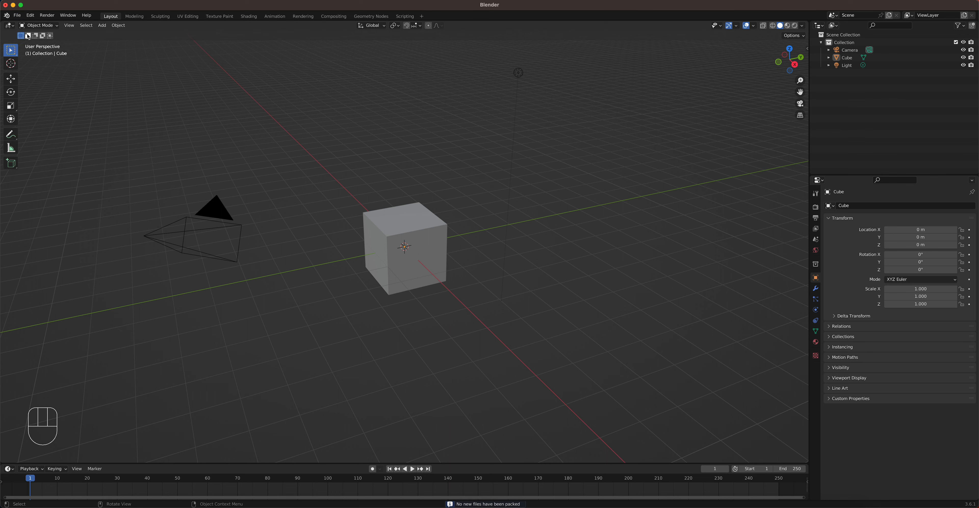
pyautogui.click(17, 15)
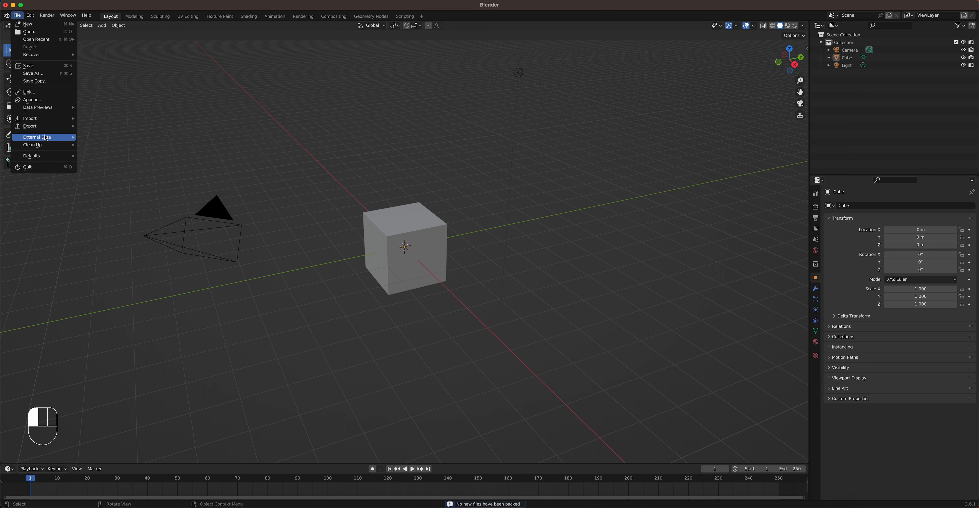
pyautogui.moveTo(48, 138)
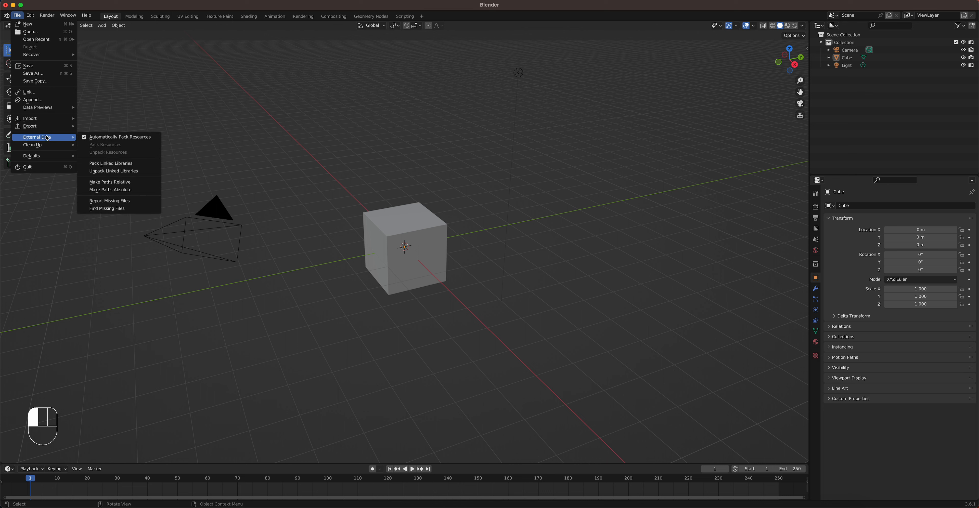
pyautogui.click(21, 18)
pyautogui.click(30, 16)
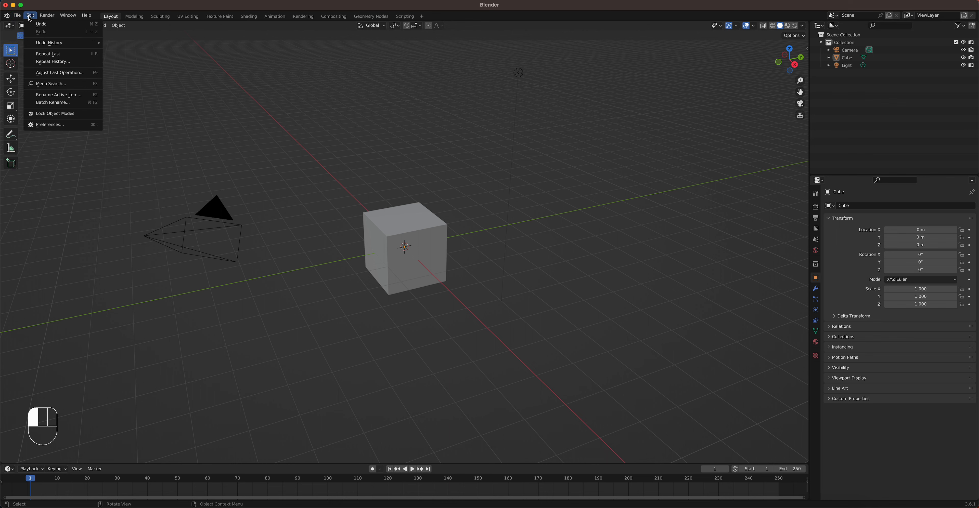
pyautogui.moveTo(54, 17)
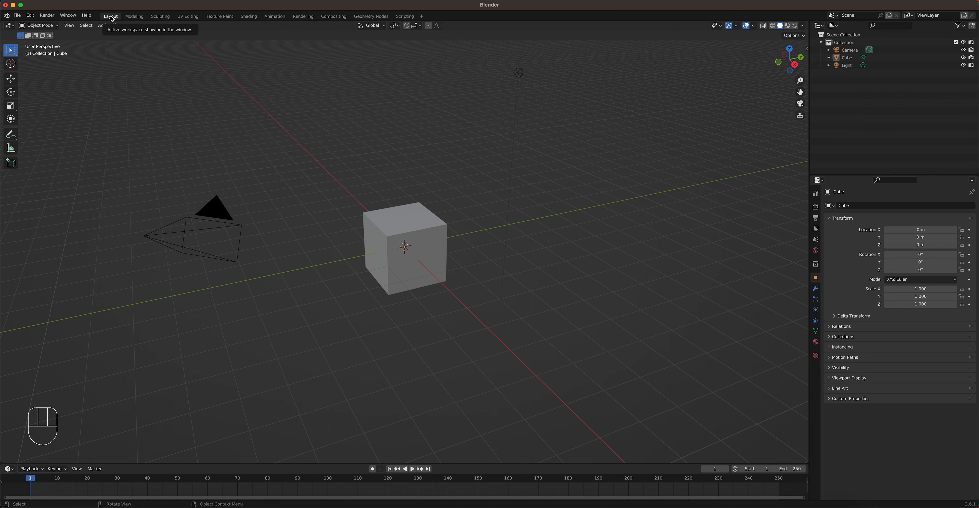
# Step: Look through the Modeling, Sculpting, UV Editing, Texture Paint, Shading, Animation, Rendering, Compositing, Geometry Nodes and Scripting workspaces in order
pyautogui.click(133, 16)
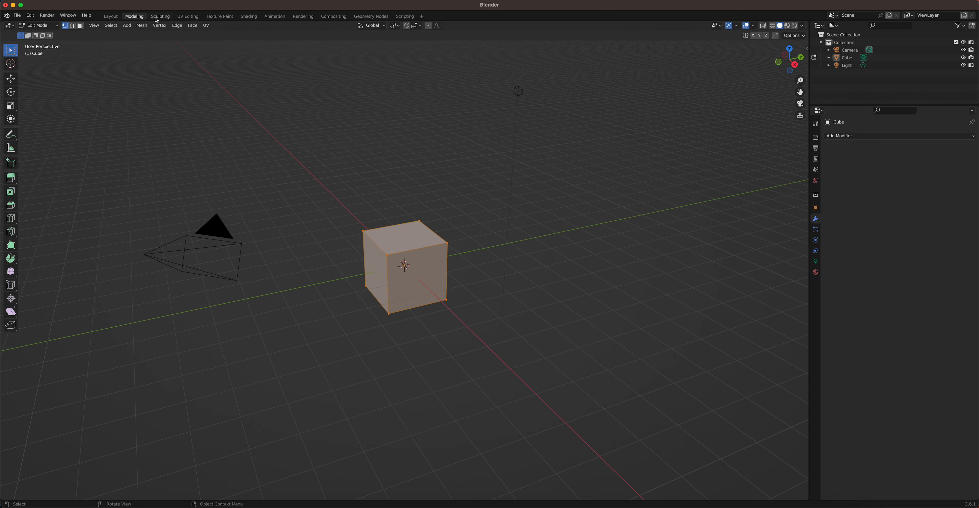
pyautogui.click(166, 17)
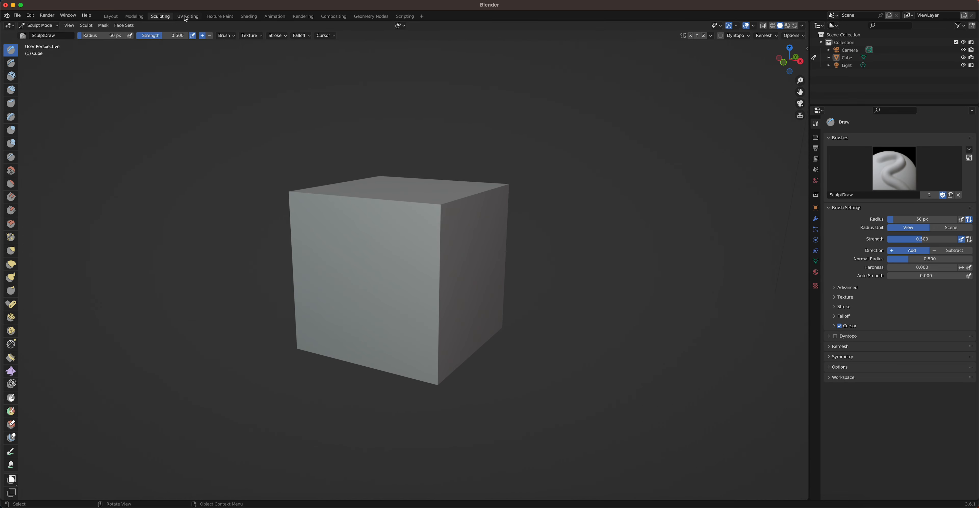
pyautogui.click(188, 16)
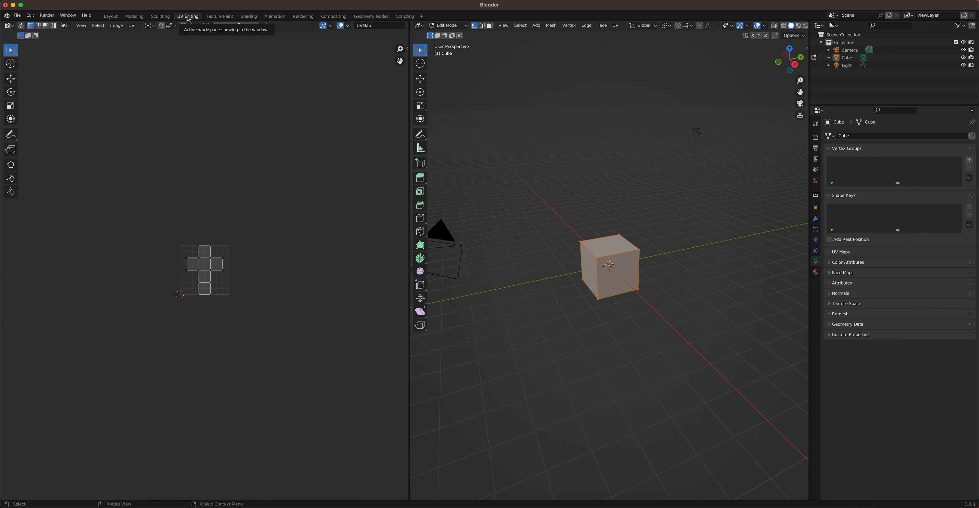
pyautogui.click(220, 16)
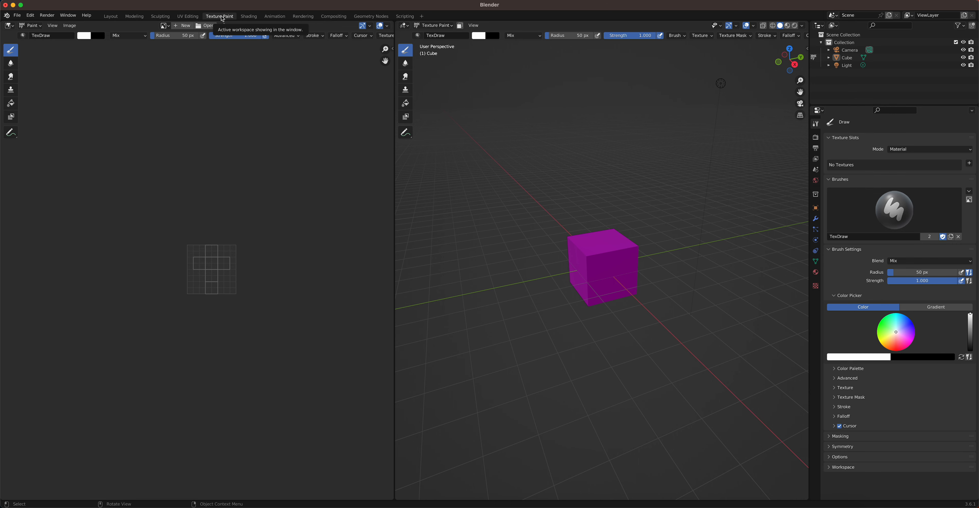
pyautogui.click(249, 16)
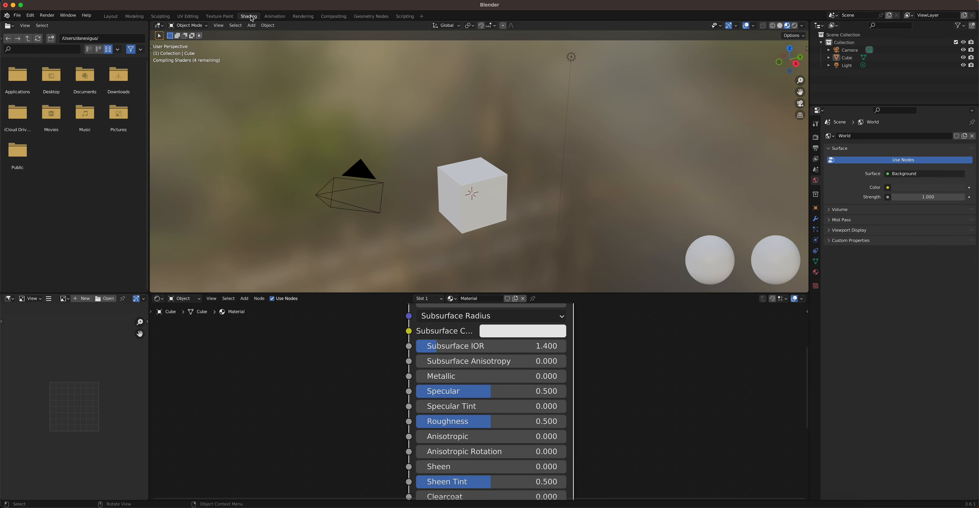
pyautogui.click(275, 16)
pyautogui.click(303, 16)
pyautogui.click(333, 17)
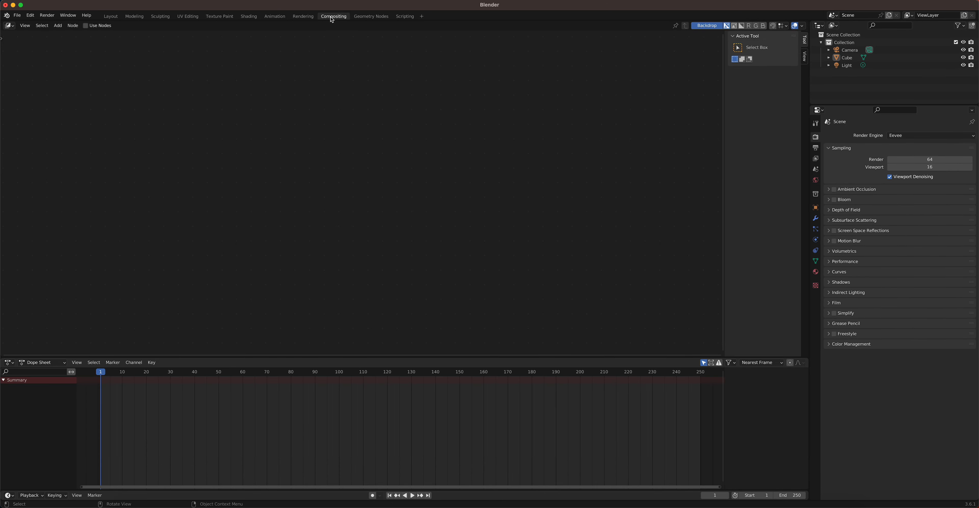
pyautogui.click(361, 16)
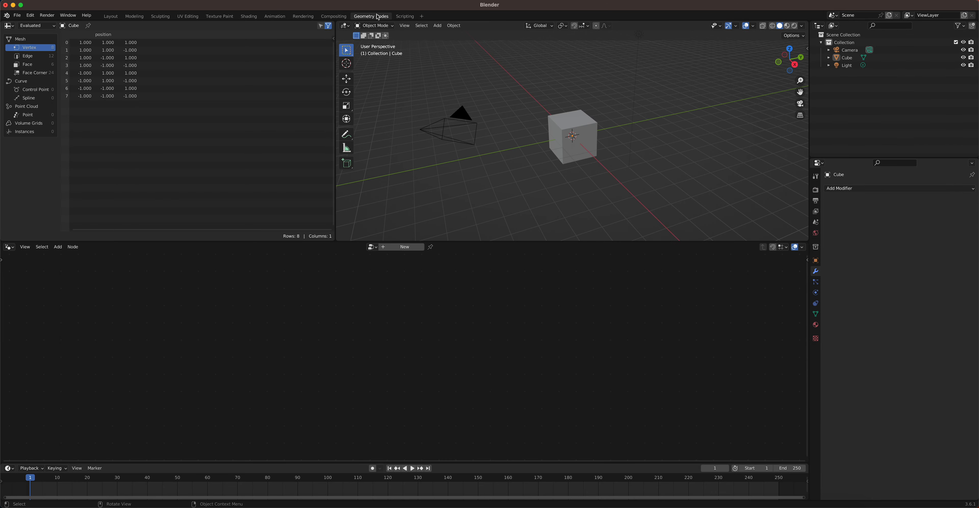
pyautogui.click(403, 17)
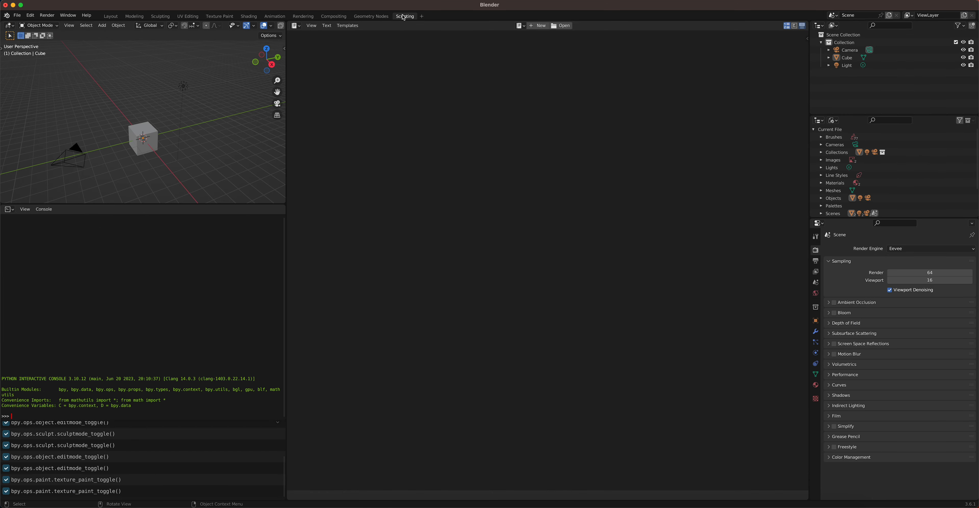
# Step: View the workspace templates available to add, without adding one, and return to the Layout workspace
pyautogui.click(422, 17)
pyautogui.click(422, 17)
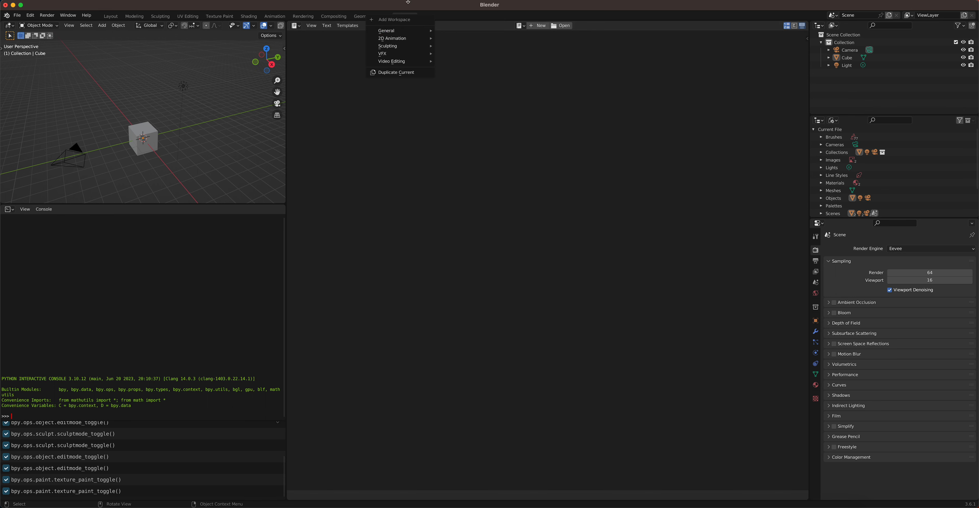
pyautogui.click(110, 16)
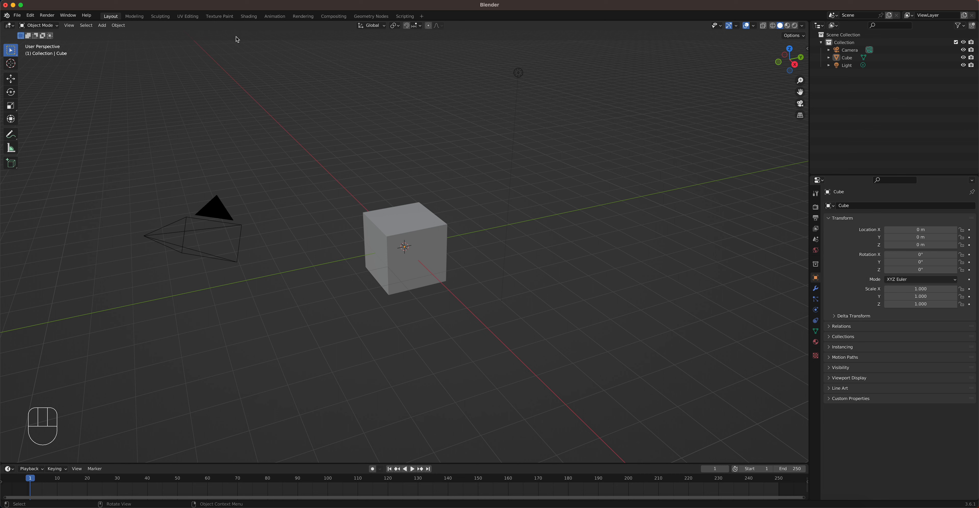
# Step: Revisit the Compositing and Sculpting workspaces, ending back in the Layout workspace
pyautogui.click(334, 17)
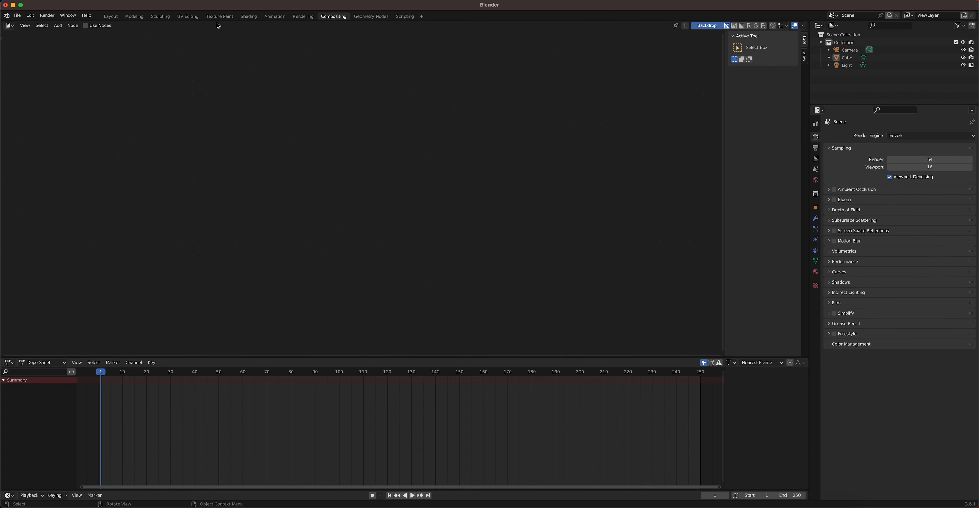
pyautogui.click(161, 17)
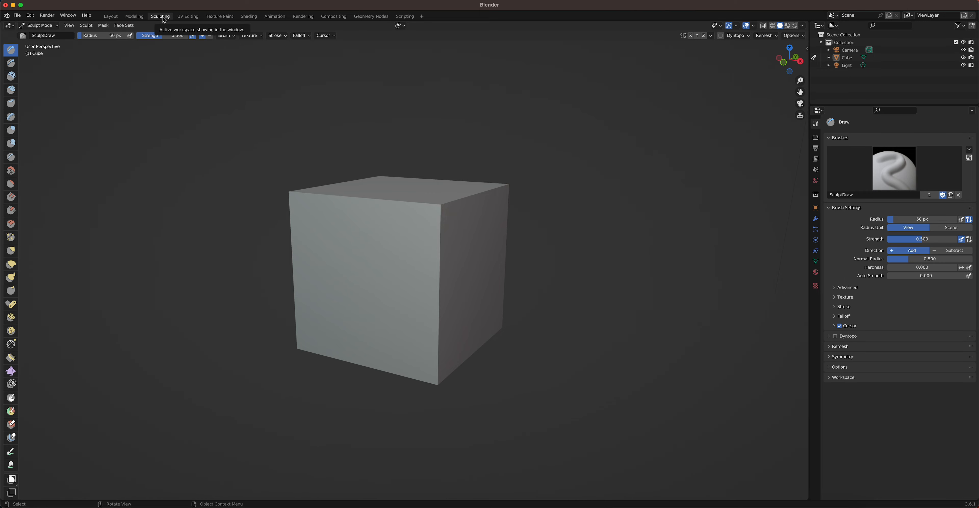
pyautogui.click(112, 17)
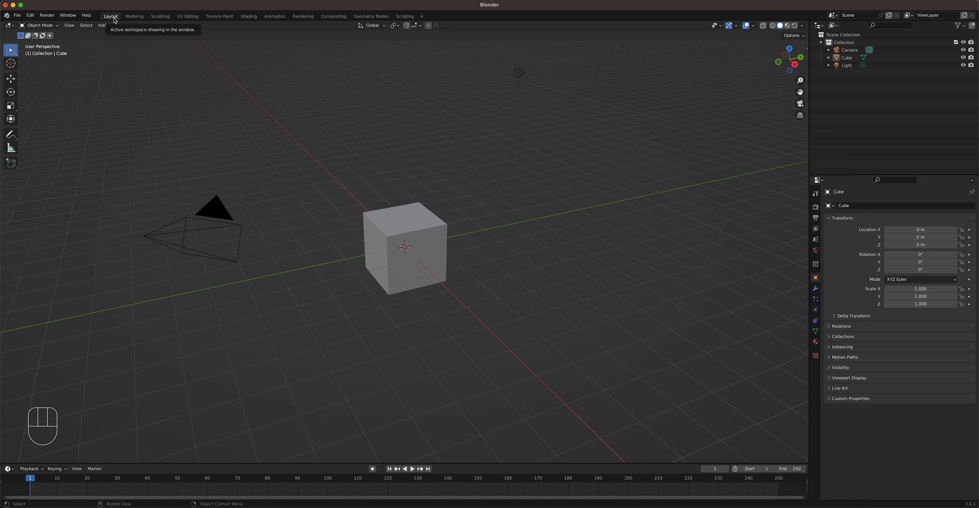
# Step: Examine the default cube in the Layout workspace from several angles and distances
pyautogui.moveTo(448, 207); pyautogui.dragTo(426, 232, button='middle')
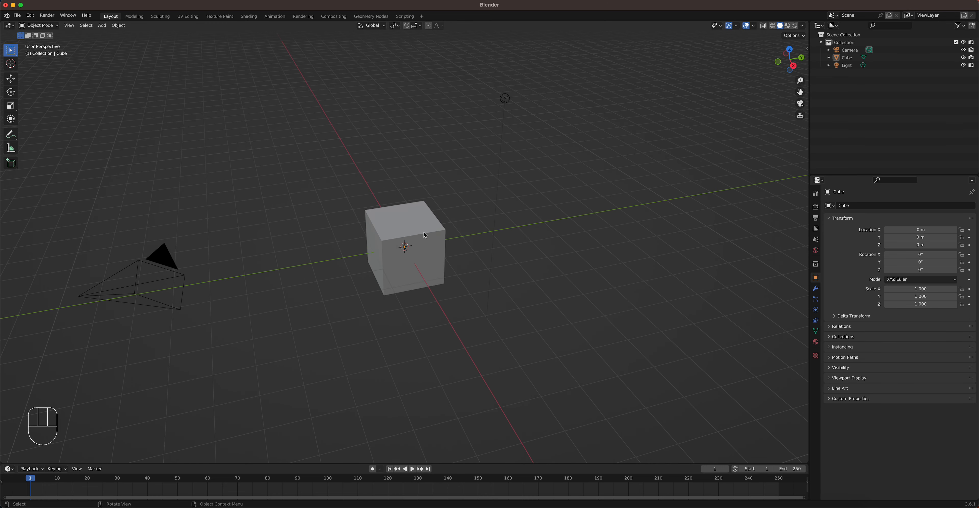
pyautogui.scroll(-5, 426, 232)
pyautogui.scroll(14, 427, 232)
pyautogui.scroll(-4, 427, 234)
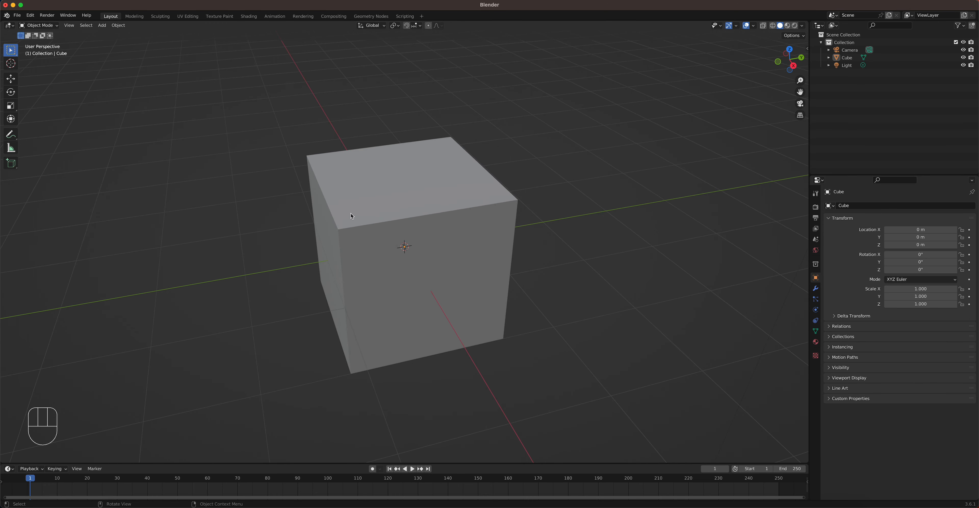
pyautogui.moveTo(431, 300); pyautogui.dragTo(462, 281, button='middle')
pyautogui.scroll(4, 462, 280)
pyautogui.scroll(-4, 461, 282)
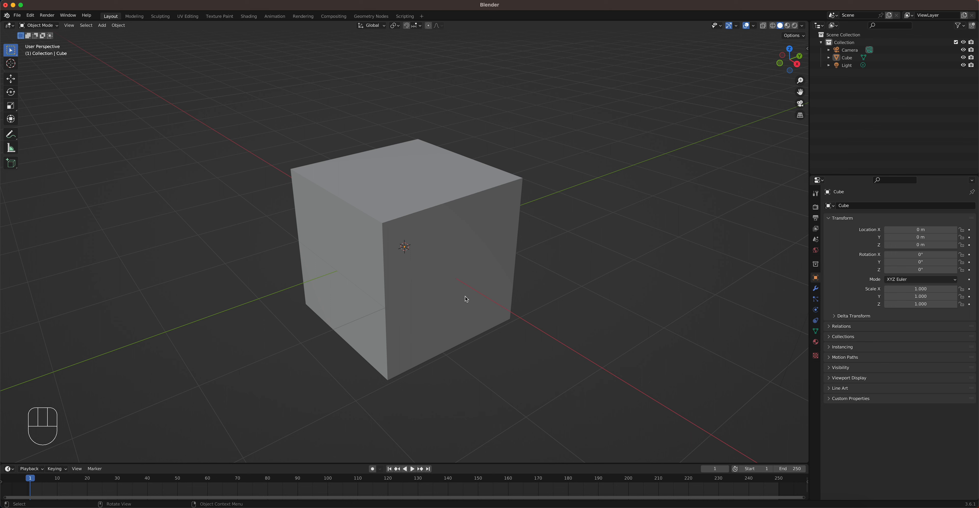
pyautogui.moveTo(475, 278); pyautogui.dragTo(475, 278, button='middle')
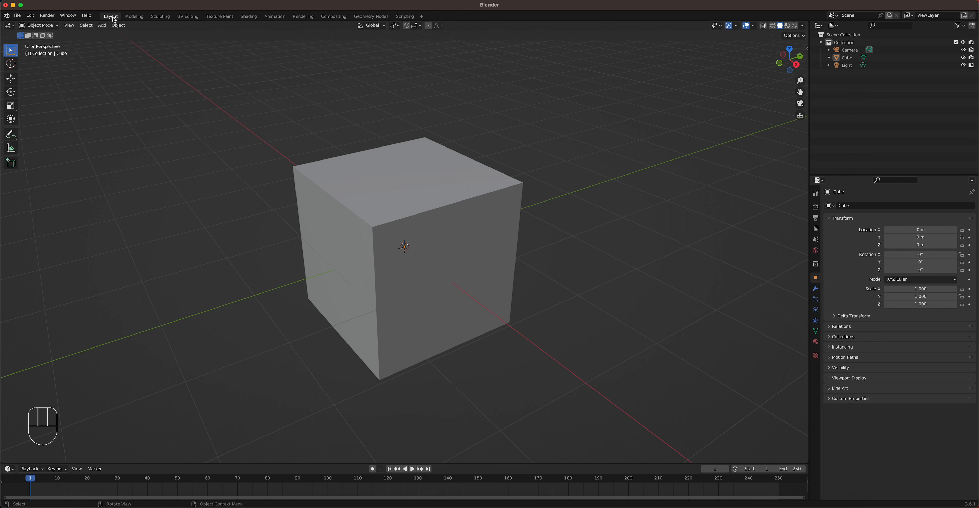
# Step: Delete the Layout workspace and continue with the cube in the Modeling workspace
pyautogui.moveTo(110, 17); pyautogui.dragTo(77, 39, button='right')
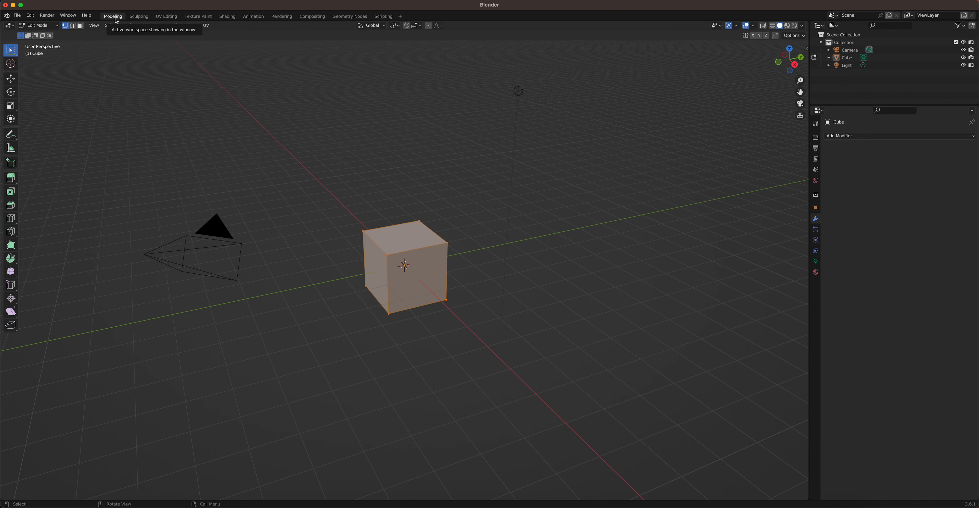
pyautogui.scroll(-2, 415, 221)
pyautogui.scroll(5, 416, 221)
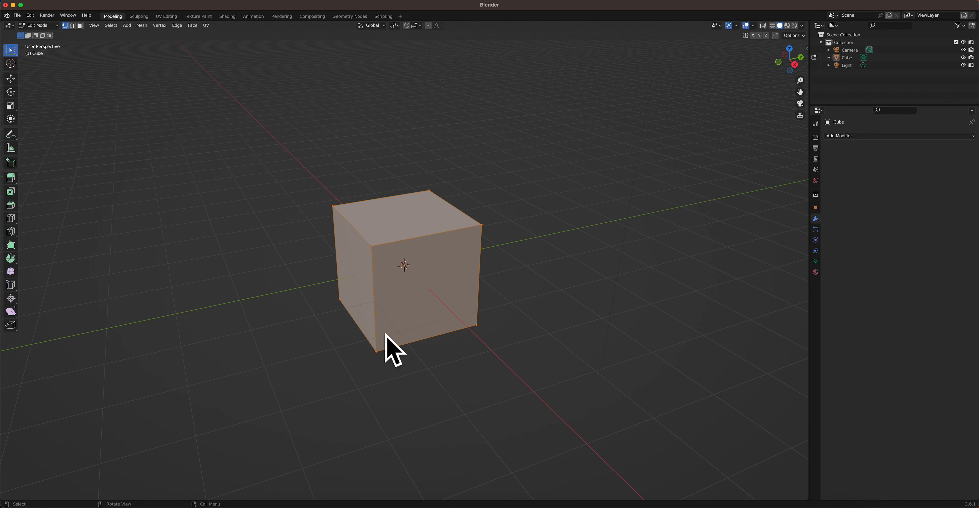
pyautogui.moveTo(512, 330); pyautogui.dragTo(516, 327, button='middle')
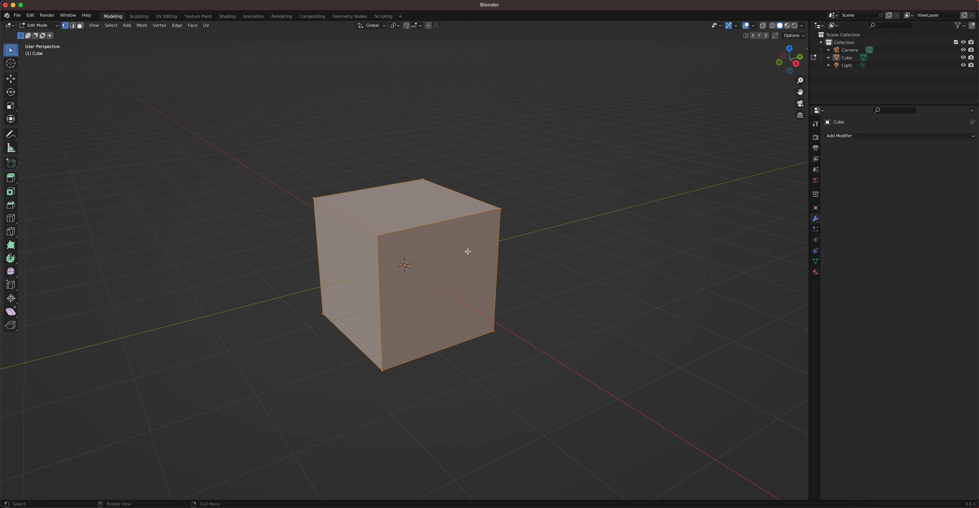
# Step: Switch the cube to Object Mode and add a Layout workspace from the General templates, viewing the cube in it
pyautogui.click(38, 25)
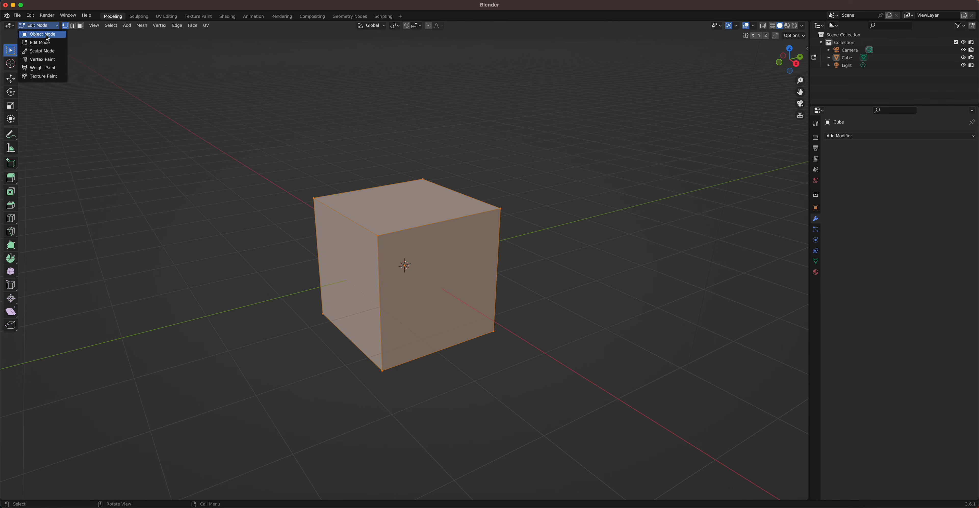
pyautogui.click(40, 30)
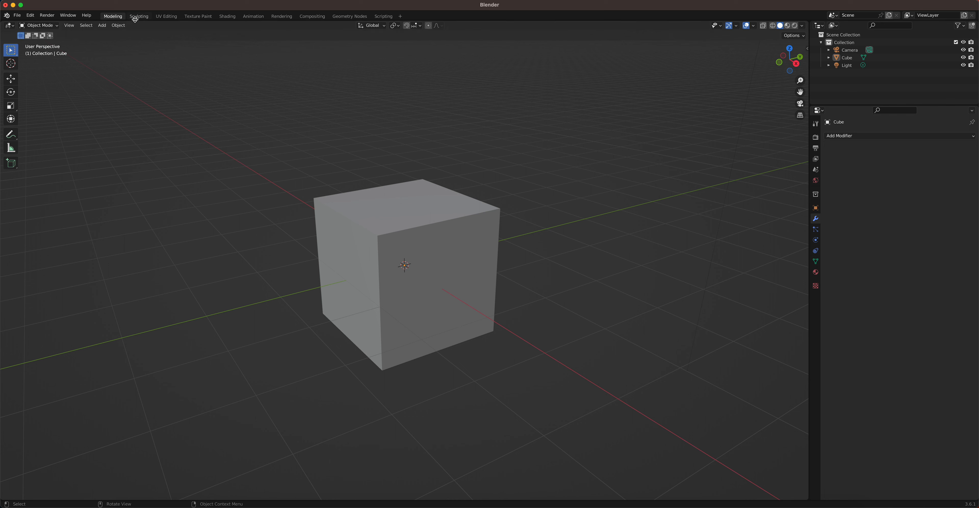
pyautogui.click(401, 19)
pyautogui.moveTo(400, 33)
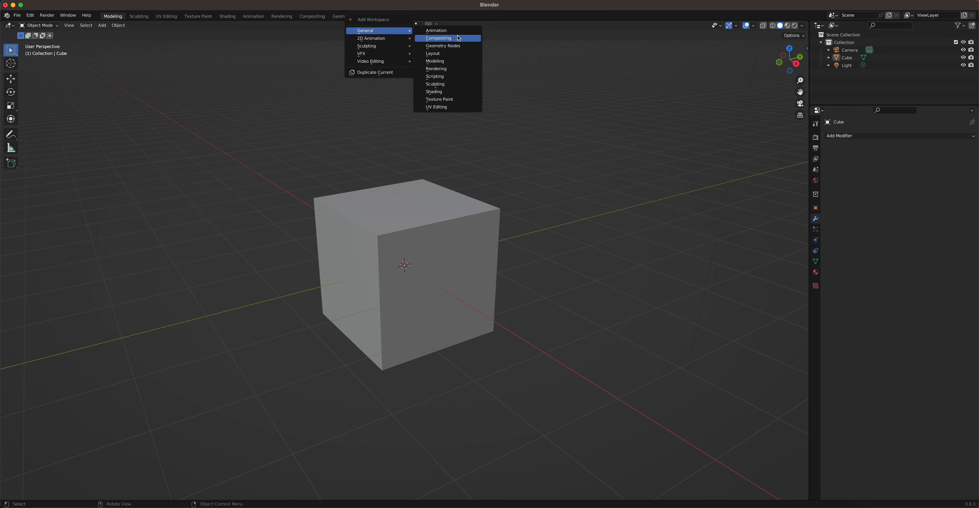
pyautogui.click(461, 54)
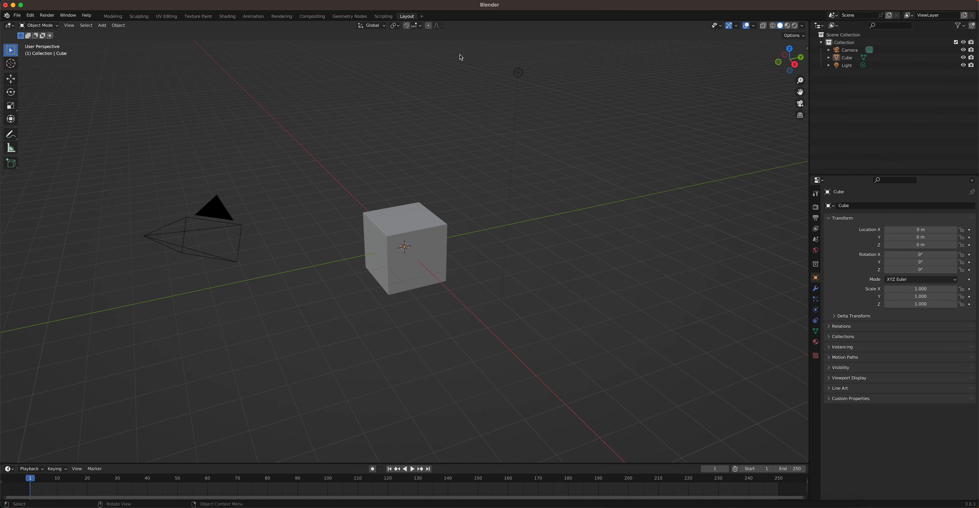
pyautogui.moveTo(409, 15)
pyautogui.mouseDown()
pyautogui.moveTo(269, 19)
pyautogui.moveTo(406, 16)
pyautogui.mouseUp()
pyautogui.moveTo(441, 230)
pyautogui.mouseDown(button='middle')
pyautogui.moveTo(468, 233)
pyautogui.moveTo(451, 231)
pyautogui.mouseUp(button='middle')
pyautogui.scroll(6, 451, 230)
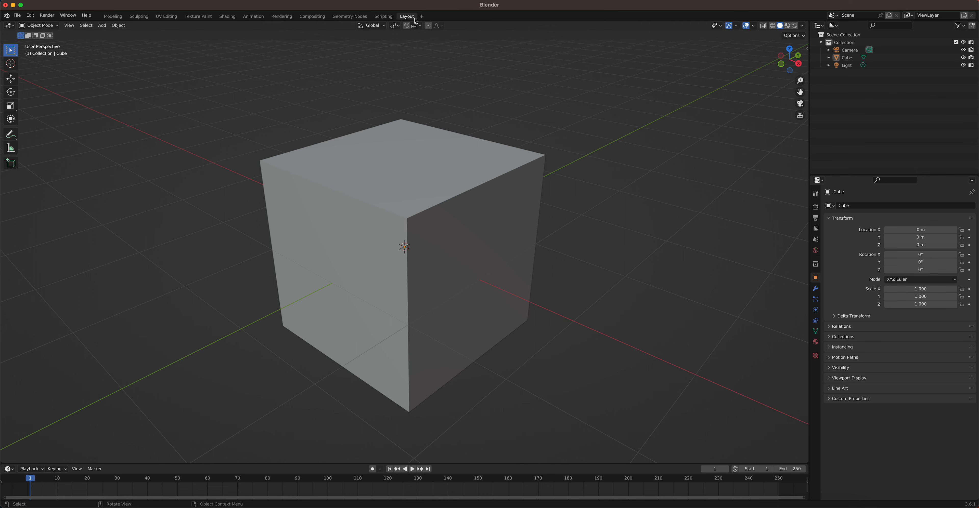
# Step: Delete the added Layout workspace and add it again from the General templates
pyautogui.rightClick(404, 17)
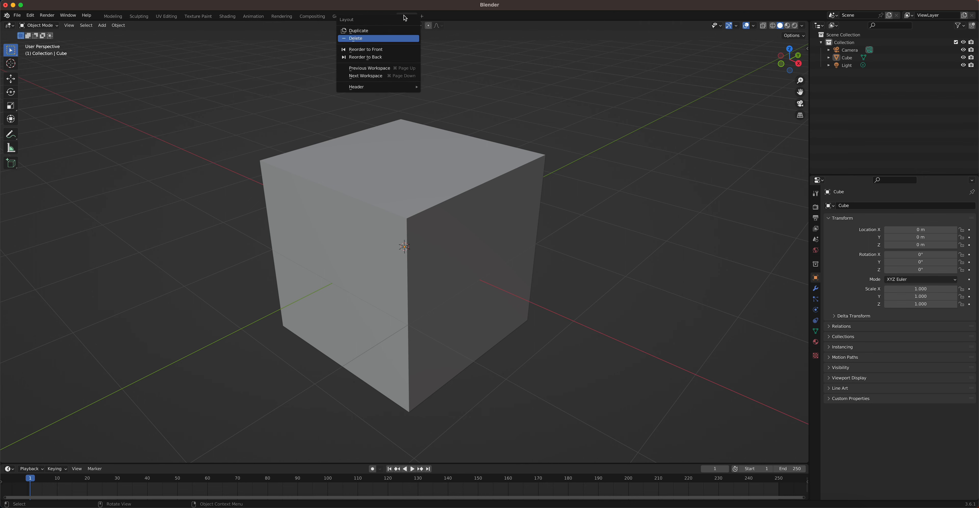
pyautogui.click(380, 39)
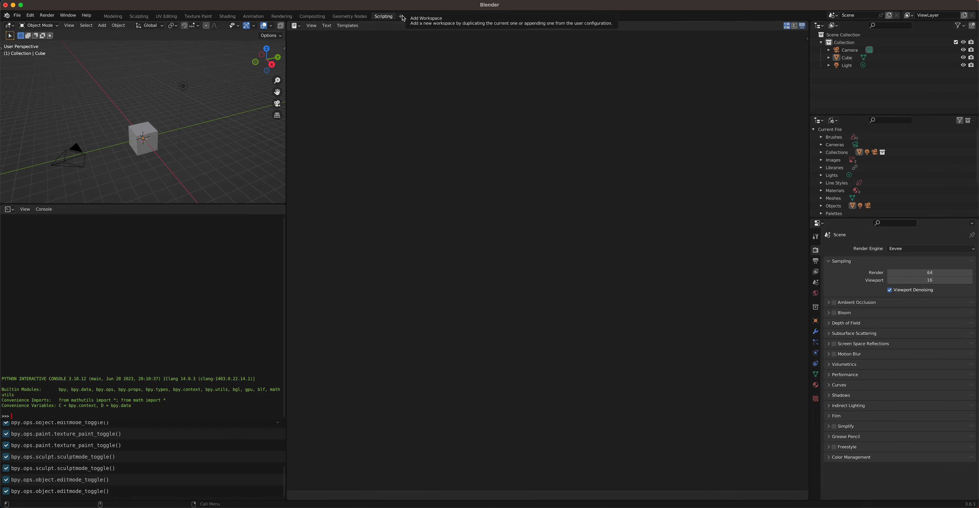
pyautogui.click(402, 17)
pyautogui.moveTo(381, 30)
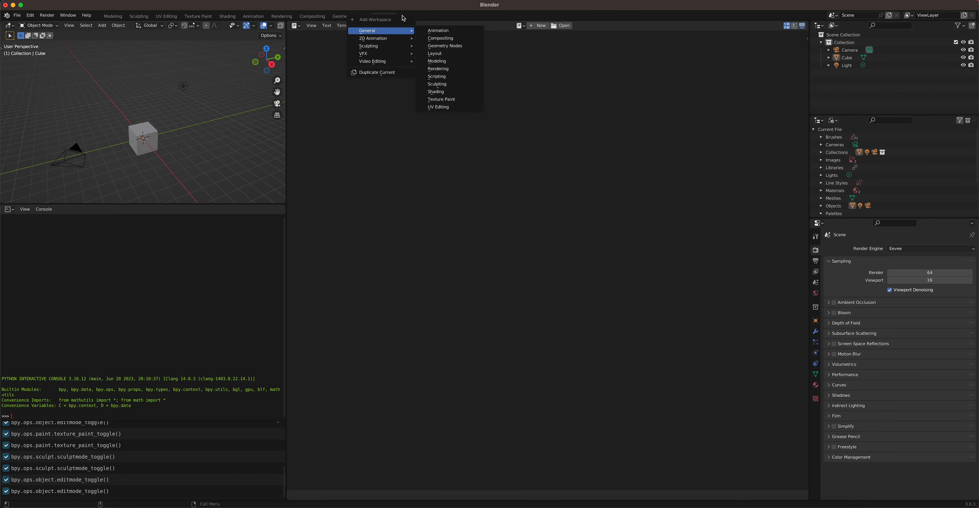
pyautogui.click(447, 54)
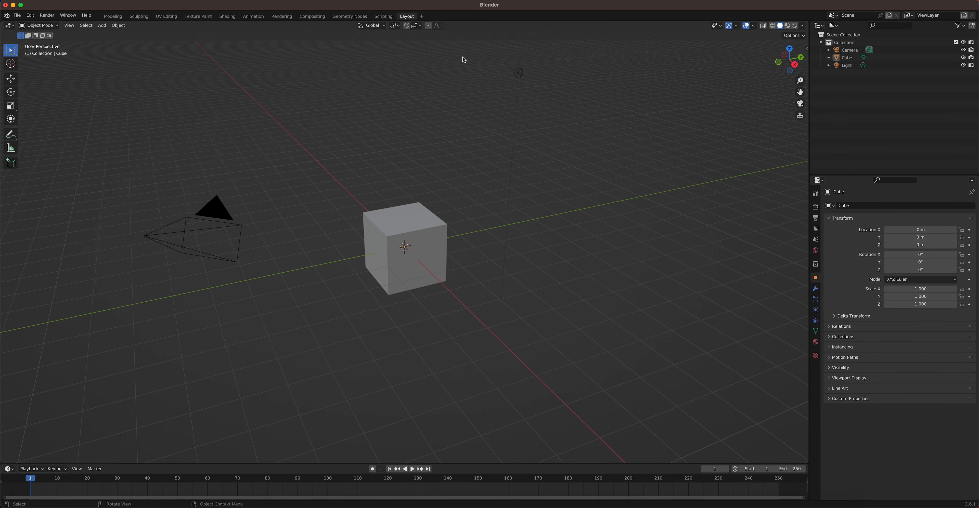
# Step: Replace the Modeling workspace with a fresh one from the General templates and switch the cube to Object Mode
pyautogui.rightClick(115, 19)
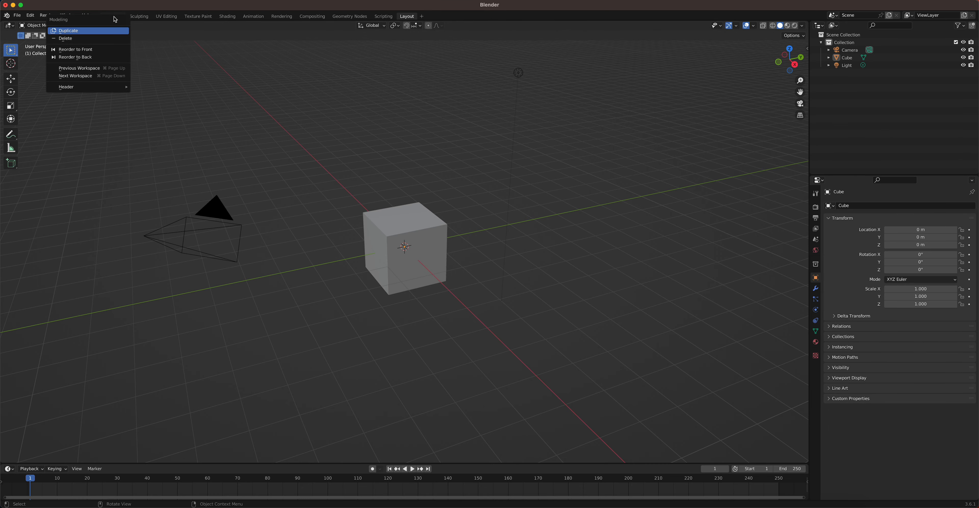
pyautogui.click(100, 39)
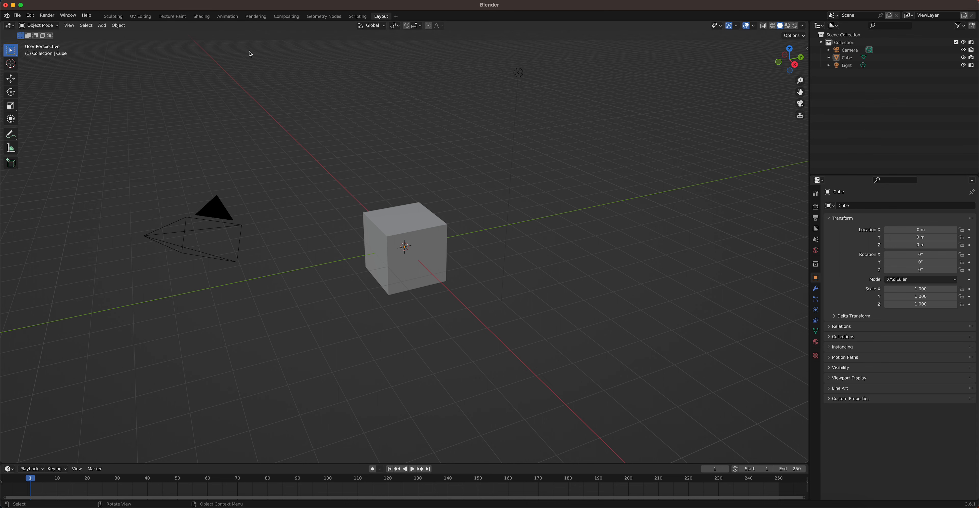
pyautogui.click(398, 16)
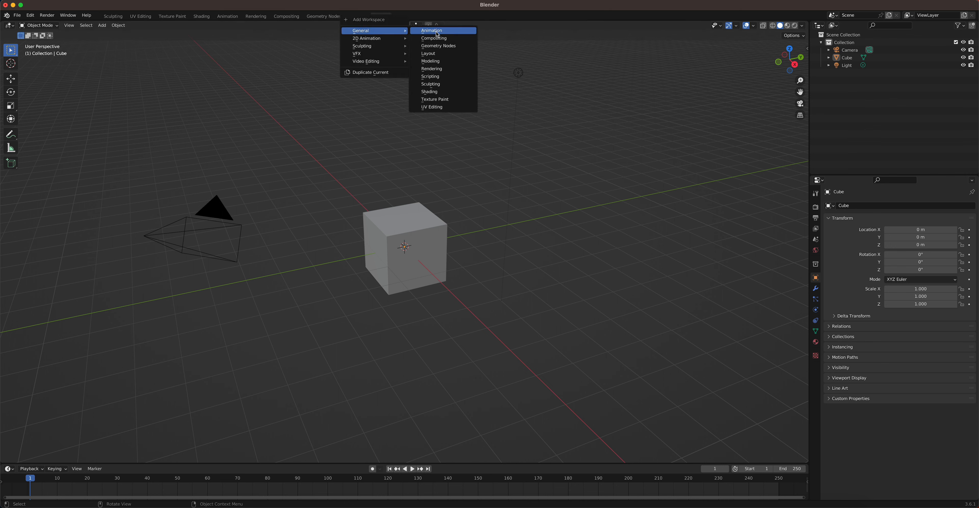
pyautogui.click(445, 63)
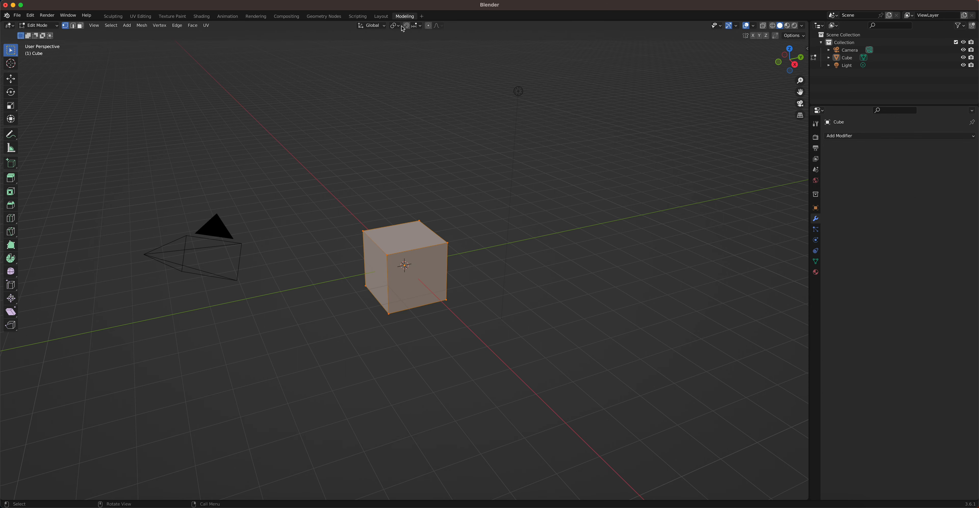
pyautogui.click(35, 25)
pyautogui.click(43, 35)
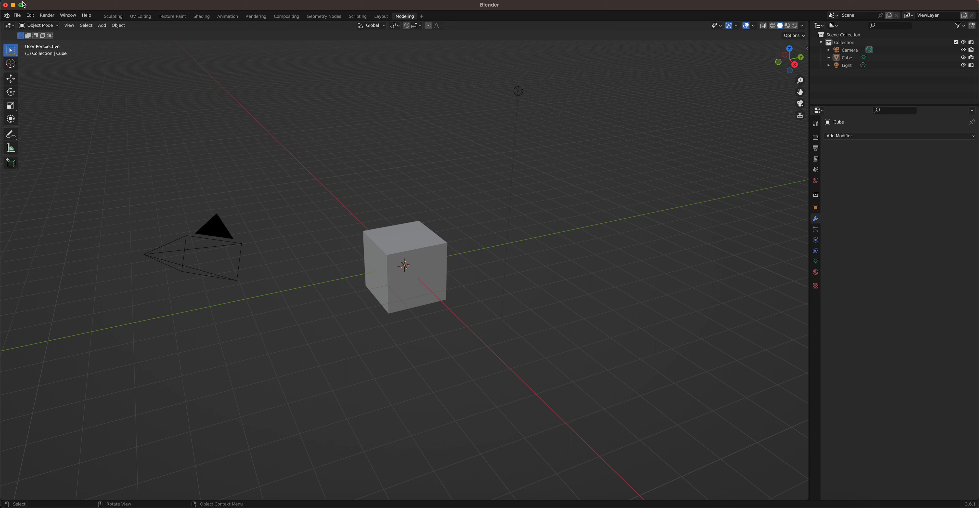
# Step: Start a new General file without saving the changes to the current one
pyautogui.click(18, 16)
pyautogui.moveTo(24, 26)
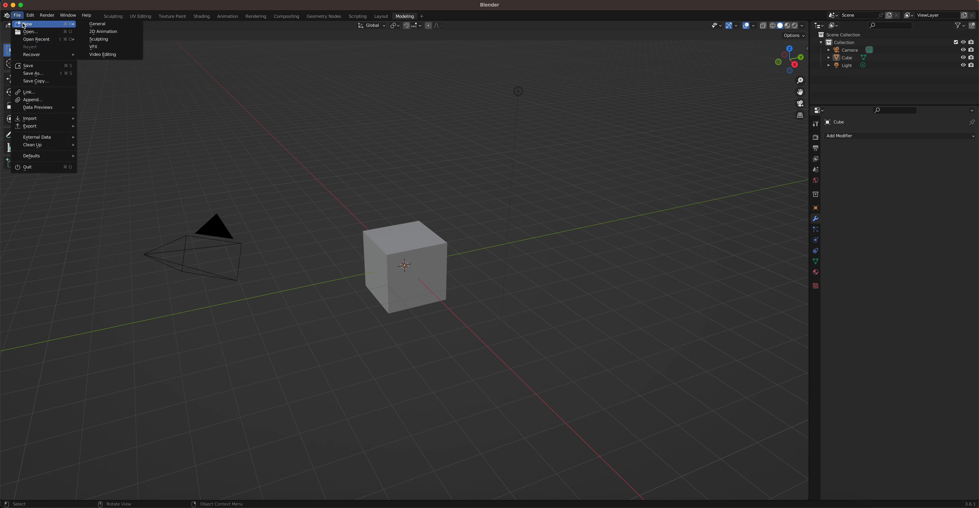
pyautogui.click(103, 24)
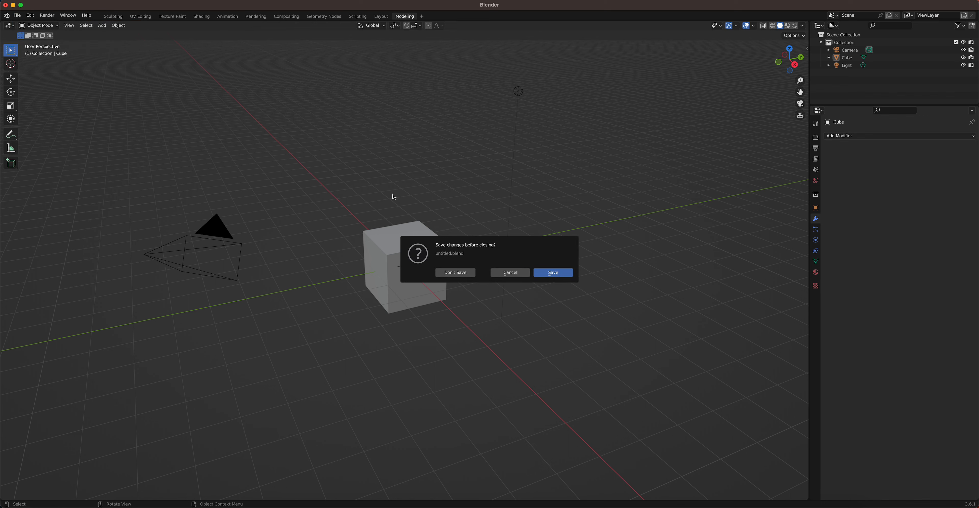
pyautogui.click(456, 272)
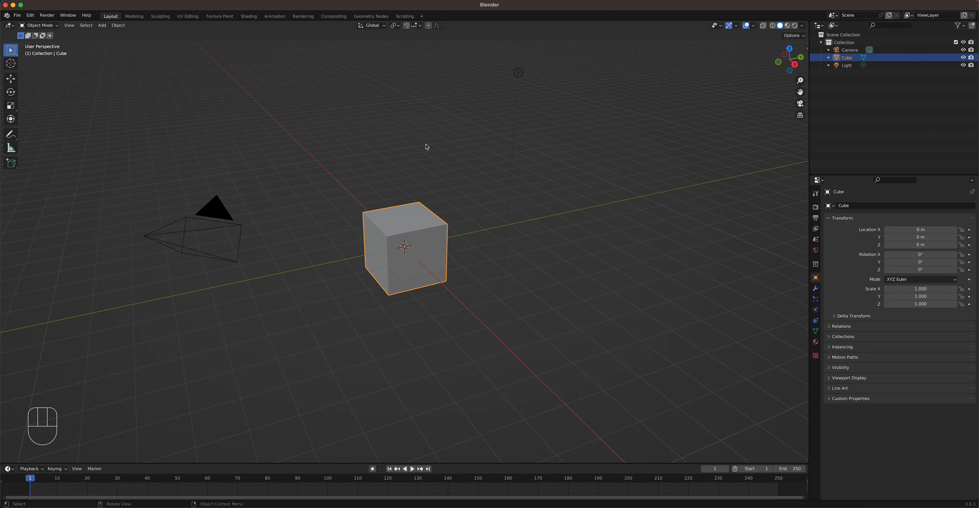
pyautogui.scroll(-2, 426, 147)
pyautogui.scroll(2, 426, 147)
# Step: Open the recent file kaneda bike 67 redetailed.blend and show the motorcycle in Material Preview shading from its side
pyautogui.click(20, 18)
pyautogui.moveTo(57, 39)
pyautogui.click(138, 54)
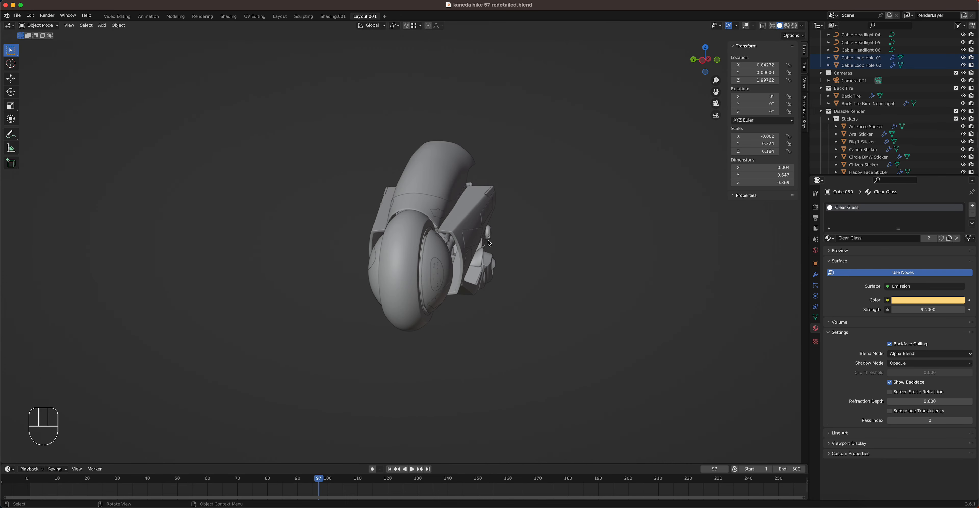
pyautogui.click(787, 25)
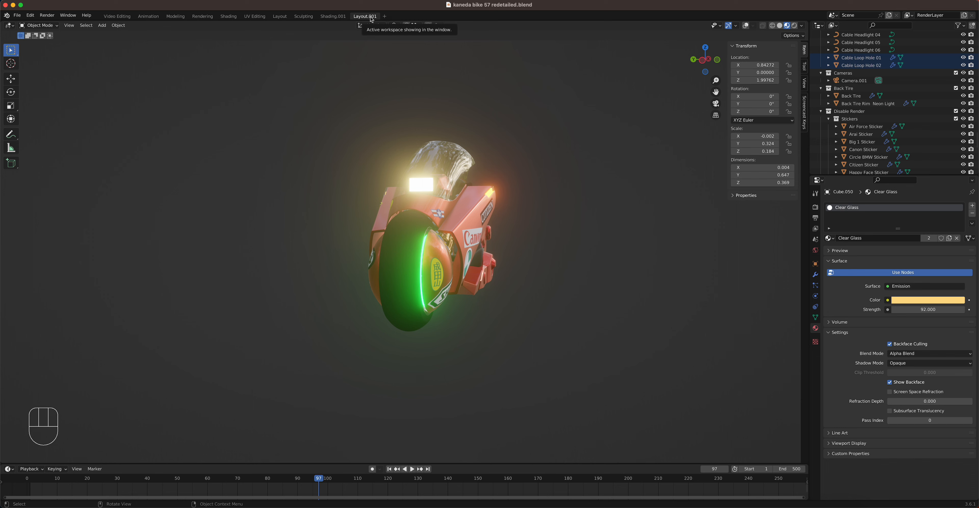
pyautogui.moveTo(500, 125); pyautogui.dragTo(473, 139, button='middle')
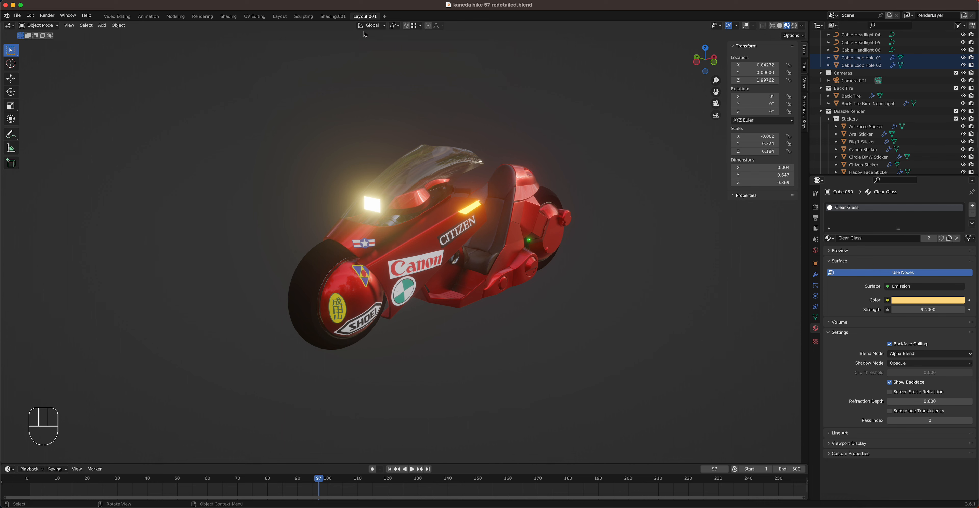
# Step: Delete the Layout.001 workspace and add a fresh Layout workspace from the General templates
pyautogui.rightClick(368, 16)
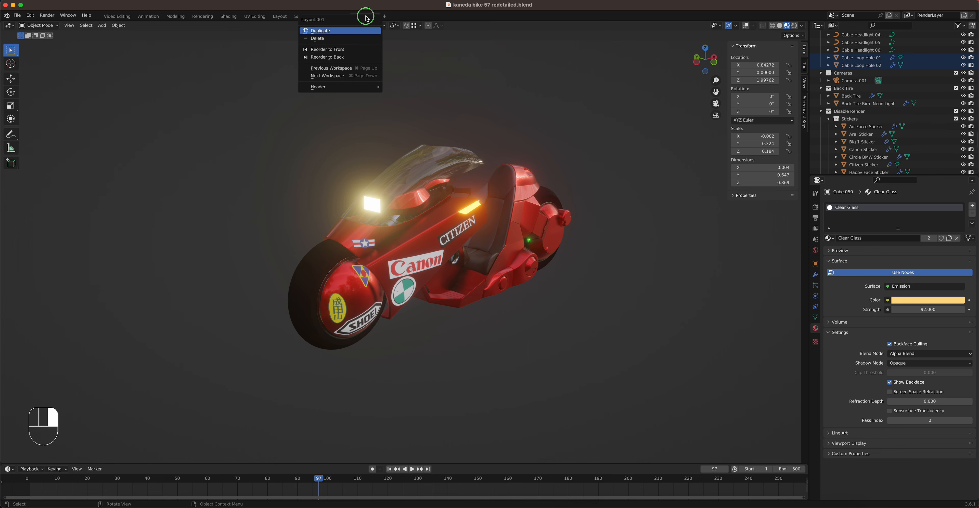
pyautogui.click(347, 38)
pyautogui.click(356, 16)
pyautogui.moveTo(355, 31)
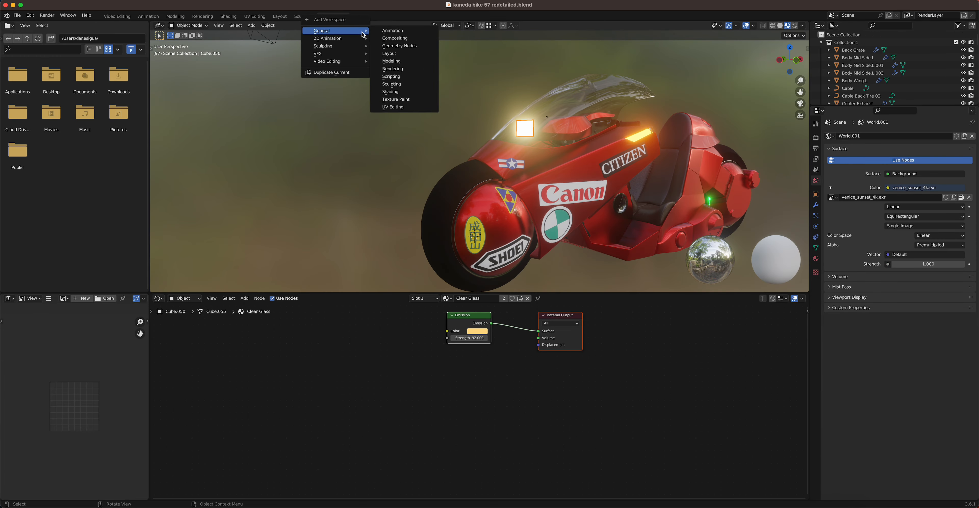
pyautogui.click(409, 53)
# Step: Show the motorcycle in Material Preview shading and frame it large in the middle of the viewport
pyautogui.moveTo(447, 133)
pyautogui.mouseDown(button='middle')
pyautogui.moveTo(557, 264)
pyautogui.moveTo(607, 175)
pyautogui.mouseUp(button='middle')
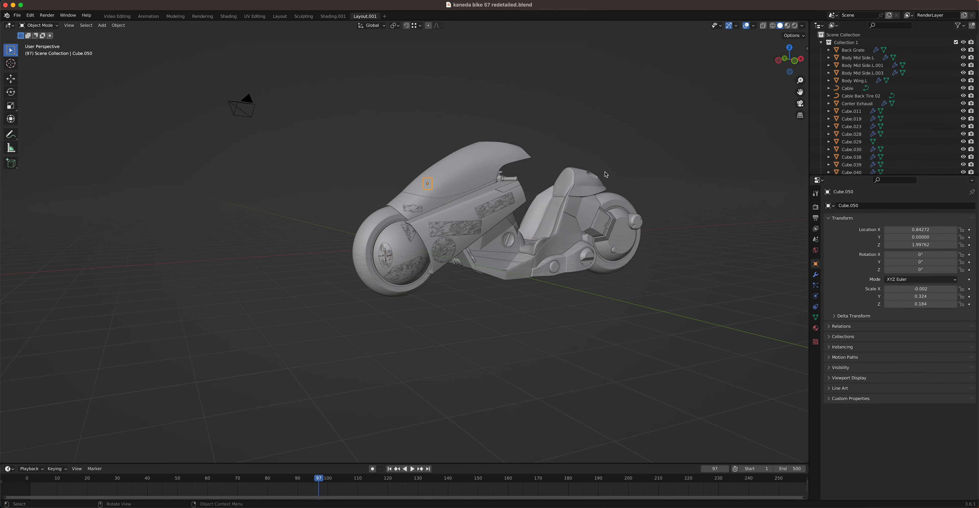
pyautogui.click(788, 26)
pyautogui.keyDown('shift'); pyautogui.moveTo(570, 230); pyautogui.dragTo(442, 284, button='middle'); pyautogui.keyUp('shift')
pyautogui.scroll(-2, 442, 283)
pyautogui.scroll(6, 442, 283)
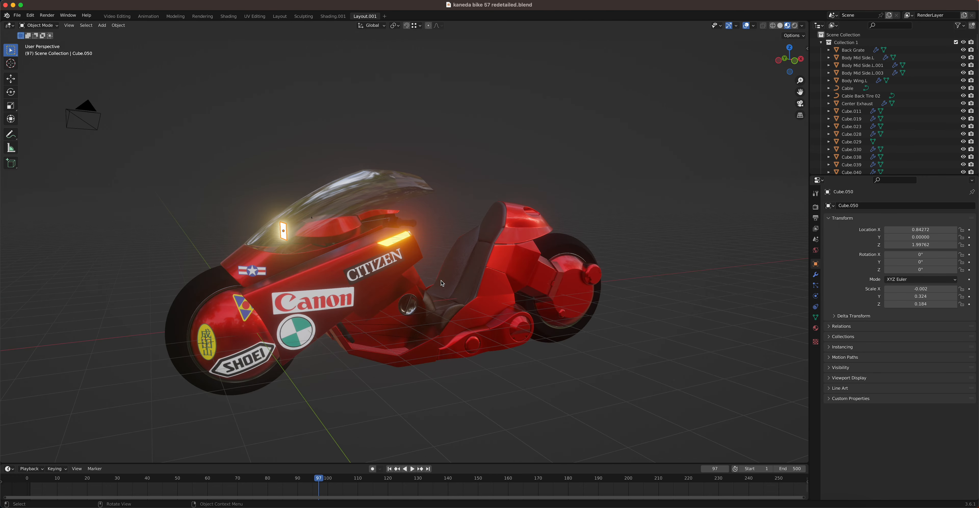
pyautogui.keyDown('shift'); pyautogui.moveTo(413, 295); pyautogui.dragTo(457, 250, button='middle'); pyautogui.keyUp('shift')
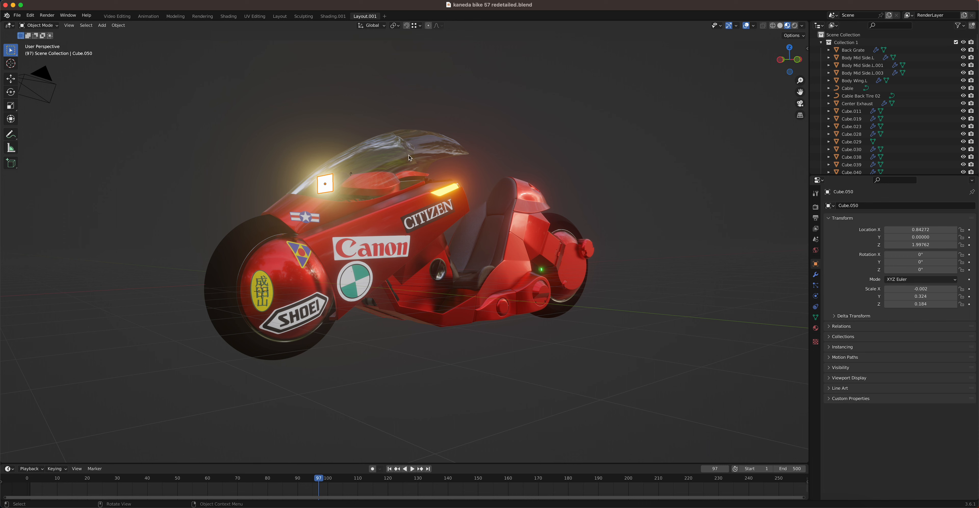
# Step: Enable Screencast Keys in the viewport sidebar and hide the sidebar again
pyautogui.press('n')
pyautogui.click(805, 114)
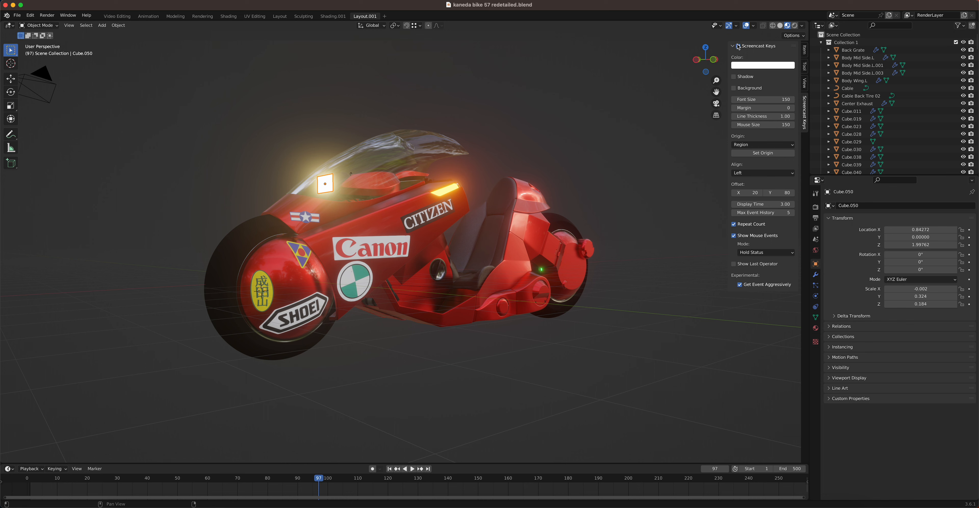
pyautogui.click(739, 46)
pyautogui.press('n')
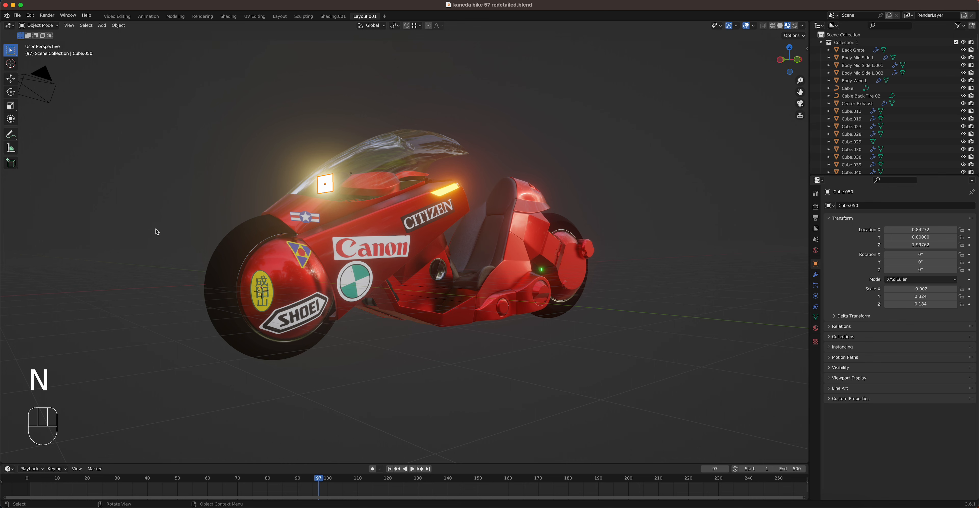
# Step: Hide and show the viewport toolbar several times, then show and hide the sidebar
pyautogui.press('t')
pyautogui.press('t')
pyautogui.press('t')
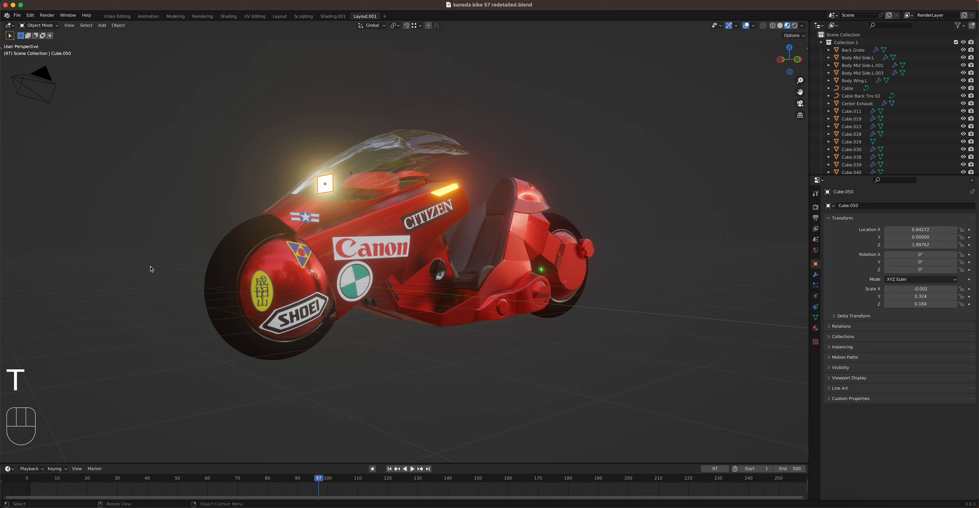
pyautogui.press('t')
pyautogui.press('t')
pyautogui.click(2, 49)
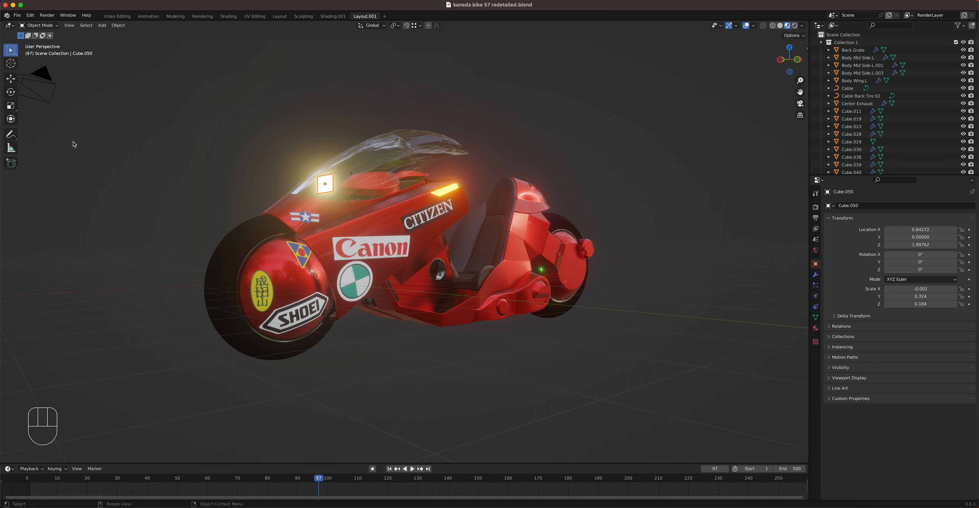
pyautogui.press('t')
pyautogui.press('t')
pyautogui.press('t')
pyautogui.press('t')
pyautogui.press('n')
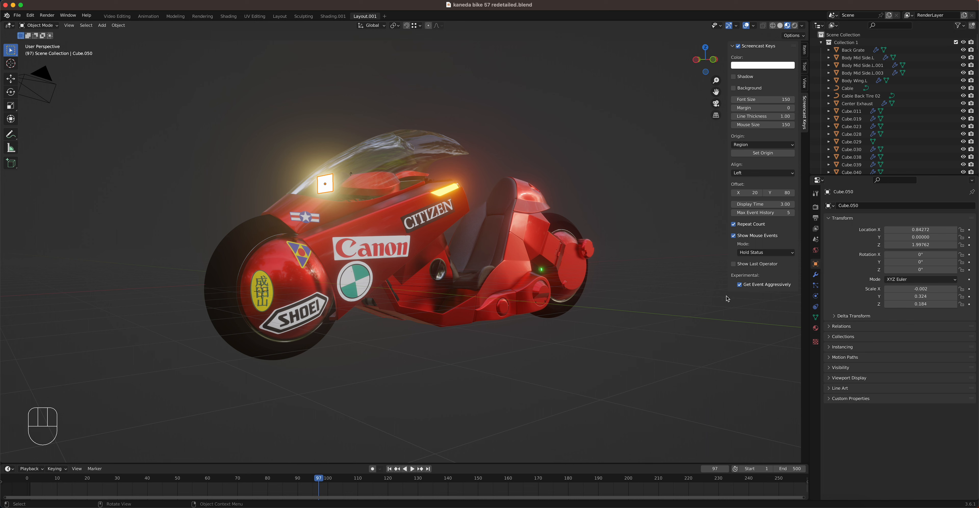
pyautogui.press('n')
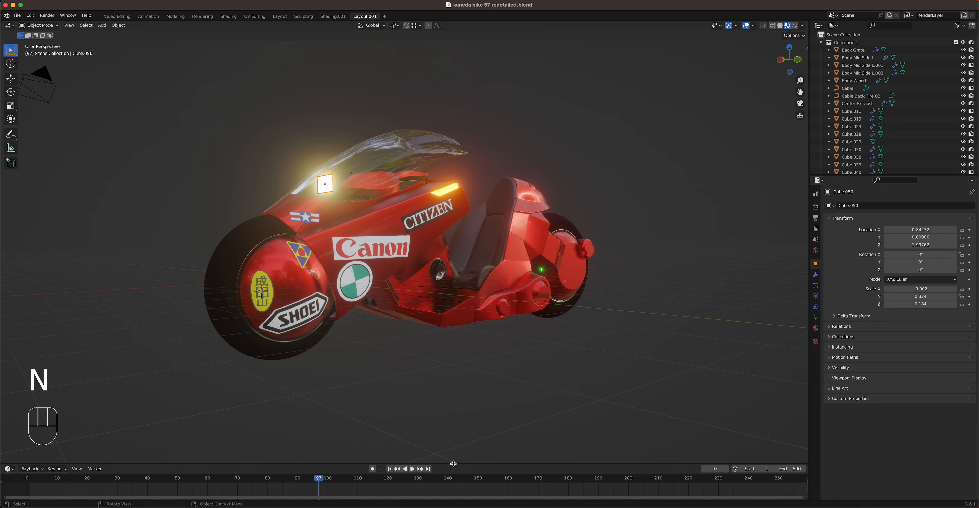
# Step: Enlarge the timeline area below the viewport and make the outliner and properties column slightly narrower
pyautogui.moveTo(453, 464); pyautogui.dragTo(452, 384)
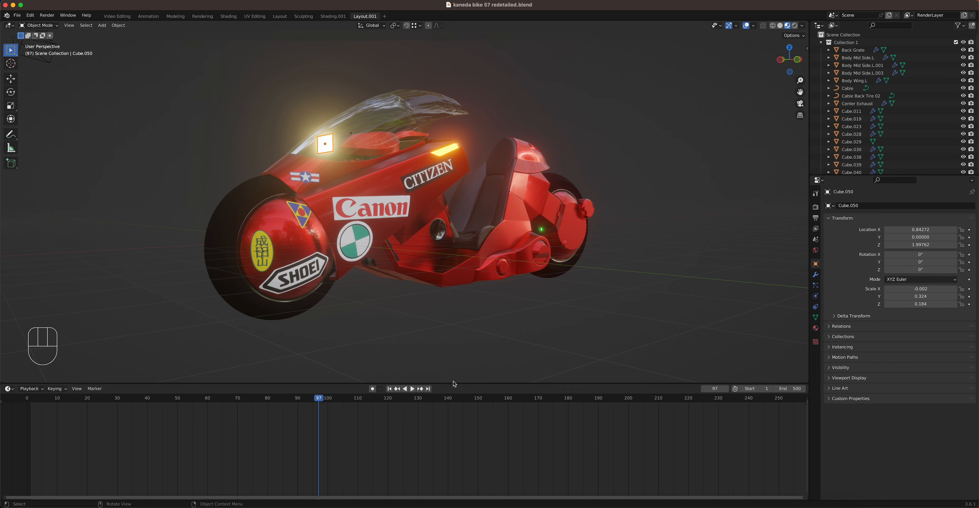
pyautogui.moveTo(453, 382); pyautogui.dragTo(454, 423)
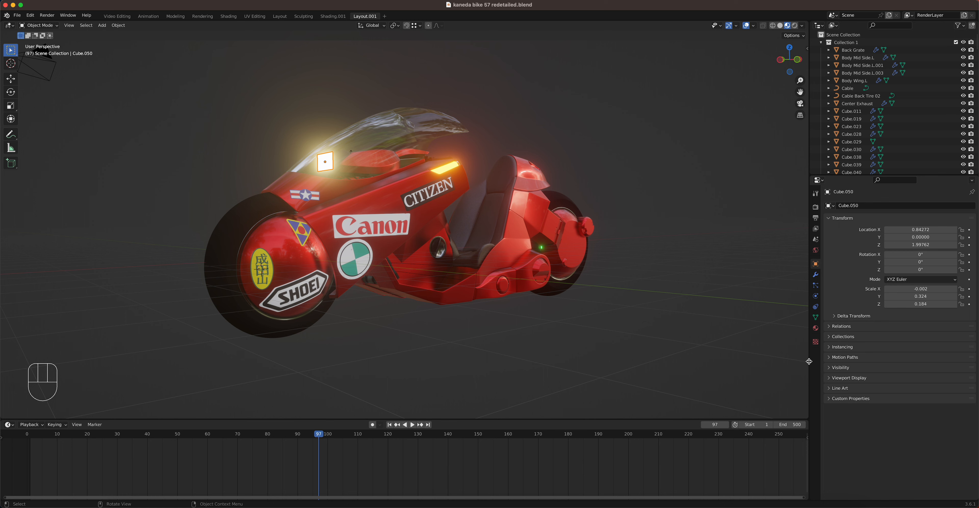
pyautogui.moveTo(809, 361)
pyautogui.mouseDown()
pyautogui.moveTo(727, 367)
pyautogui.moveTo(813, 369)
pyautogui.mouseUp()
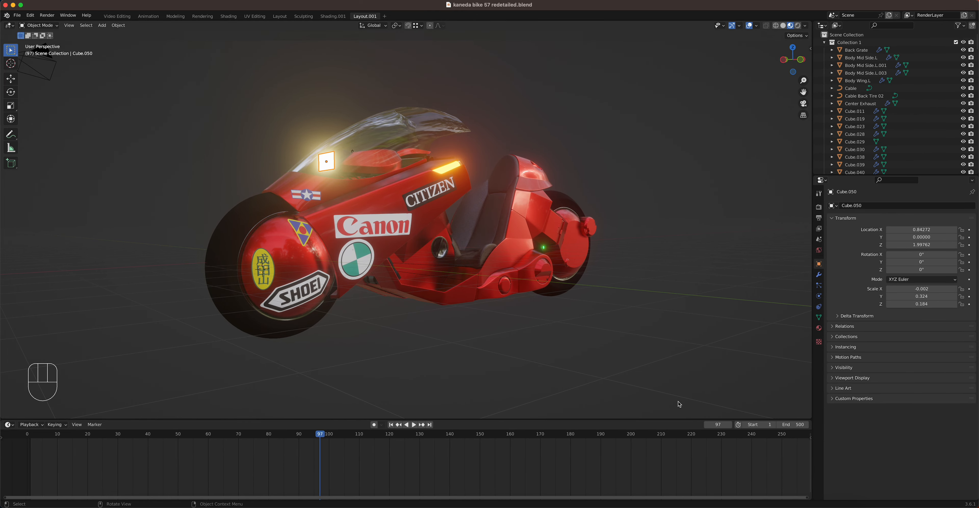
pyautogui.moveTo(655, 418); pyautogui.dragTo(646, 376)
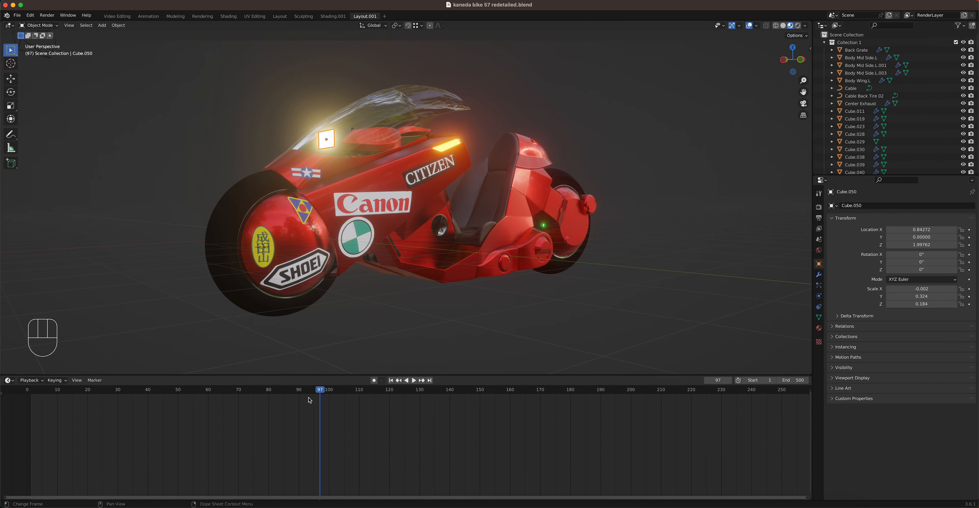
# Step: Scrub the timeline back to frame 5 and forward to frame 128
pyautogui.moveTo(320, 390); pyautogui.dragTo(42, 405)
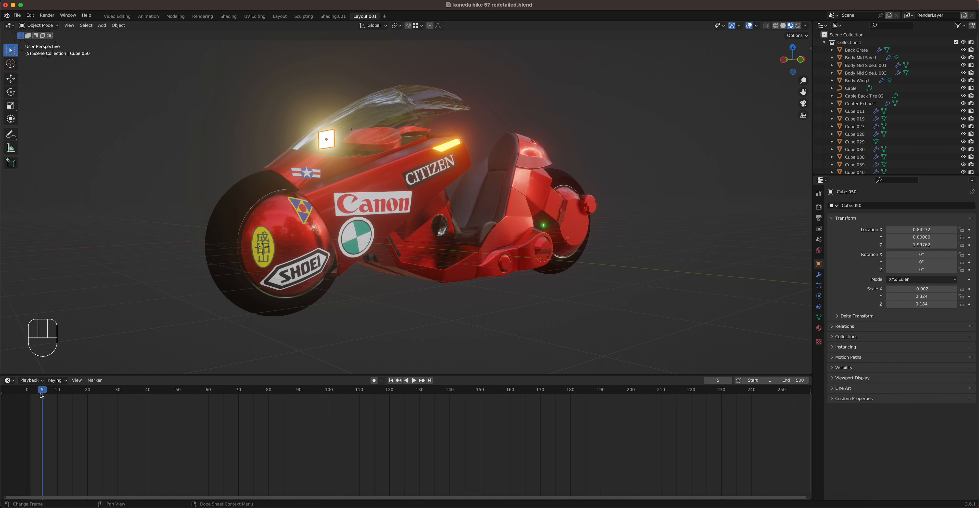
pyautogui.moveTo(46, 394); pyautogui.dragTo(414, 404)
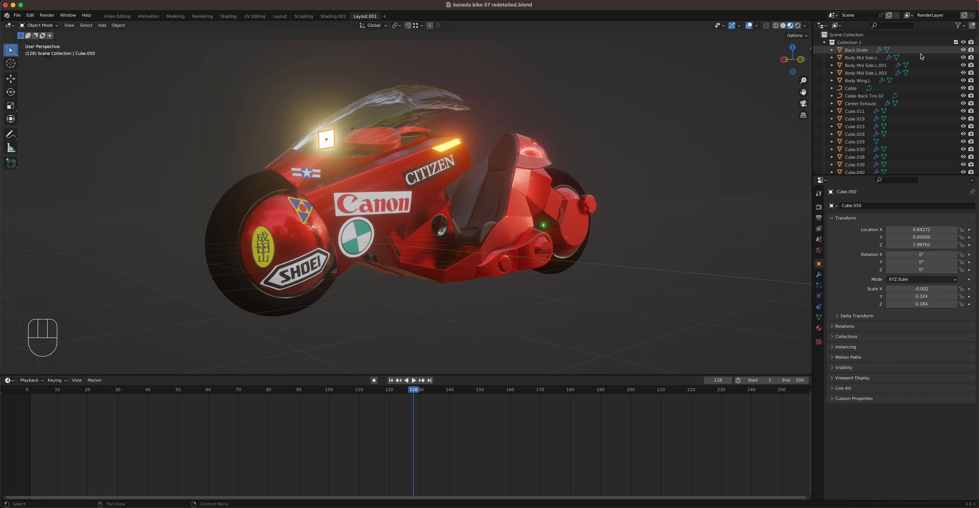
# Step: Collapse Collection 1 in the outliner, then hide and show it in the viewport
pyautogui.click(824, 43)
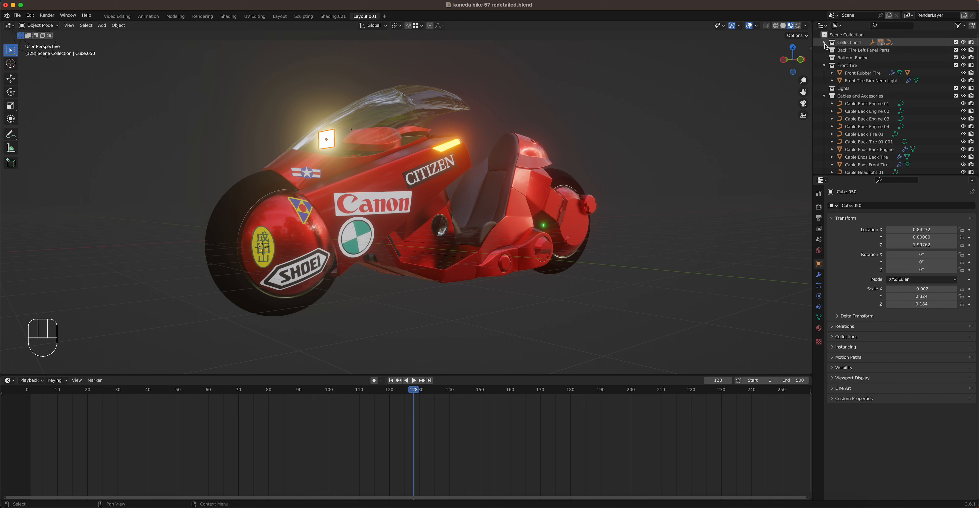
pyautogui.click(964, 42)
pyautogui.click(963, 42)
pyautogui.click(964, 42)
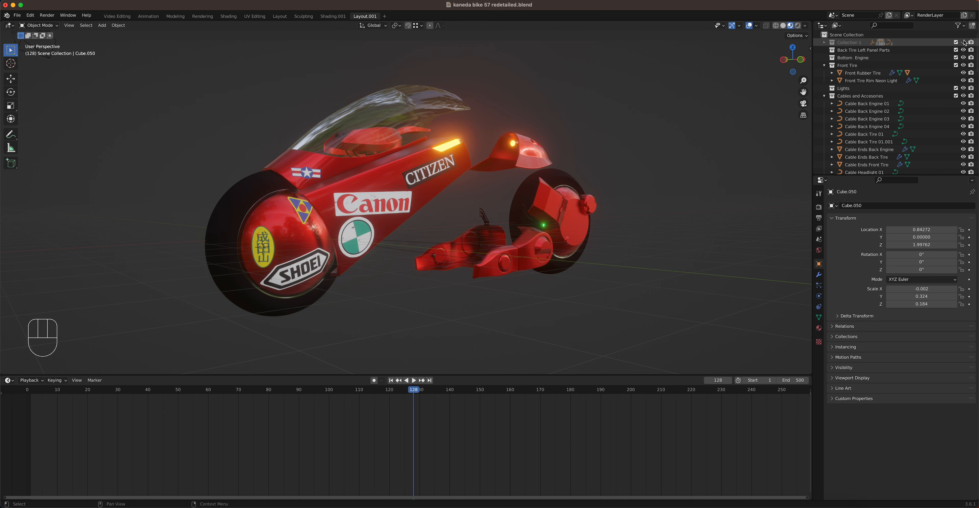
pyautogui.click(964, 42)
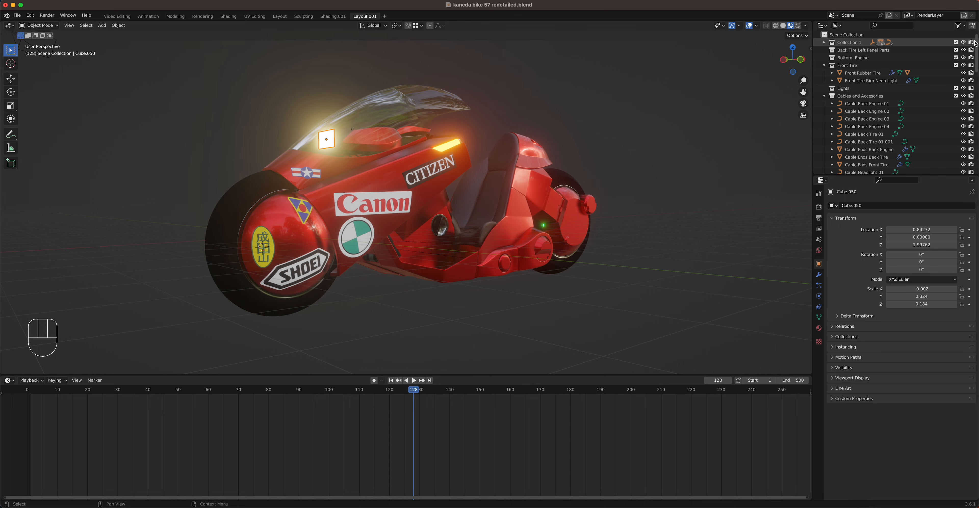
# Step: Toggle Collection 1's render visibility off and on, then exclude it from the view layer and include it again
pyautogui.click(971, 42)
pyautogui.click(971, 42)
pyautogui.click(955, 44)
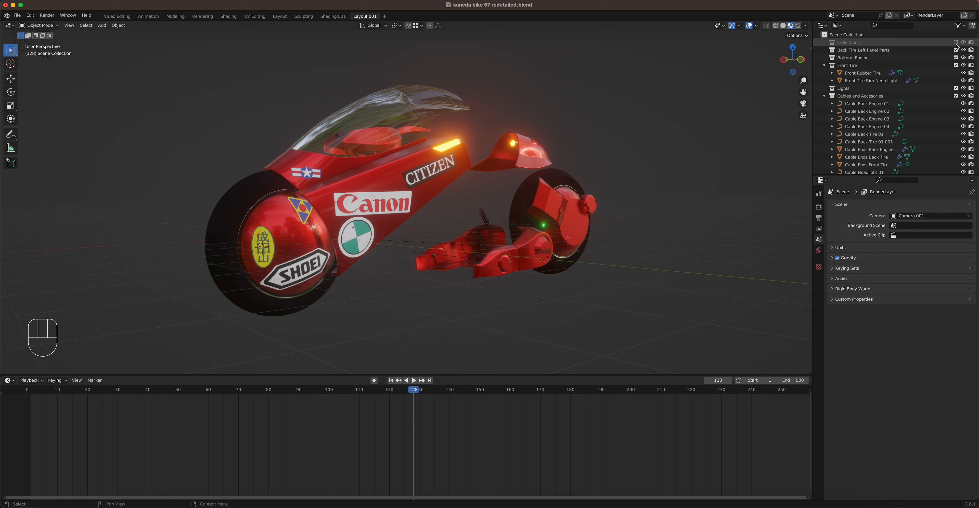
pyautogui.click(499, 210)
pyautogui.click(956, 42)
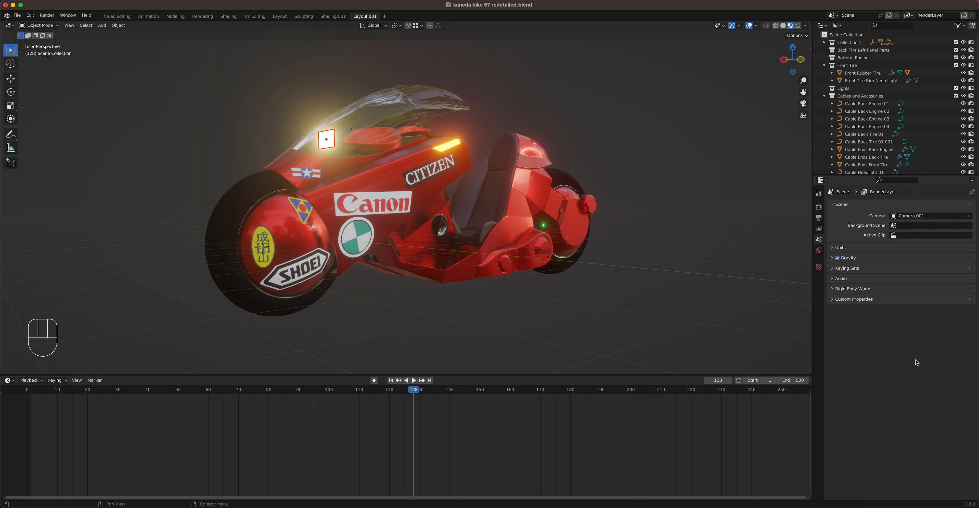
# Step: Select the motorcycle's left side cover and inspect its material, modifier and object properties
pyautogui.click(367, 190)
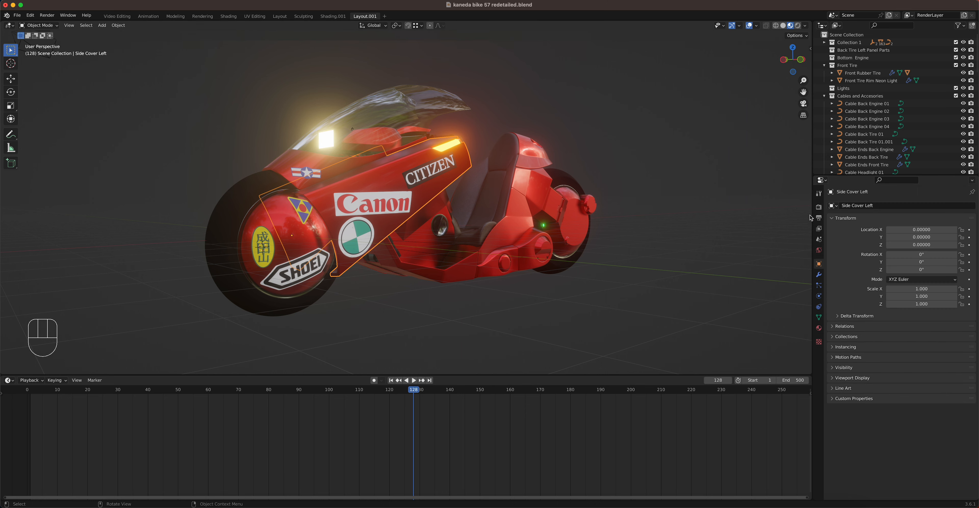
pyautogui.click(819, 329)
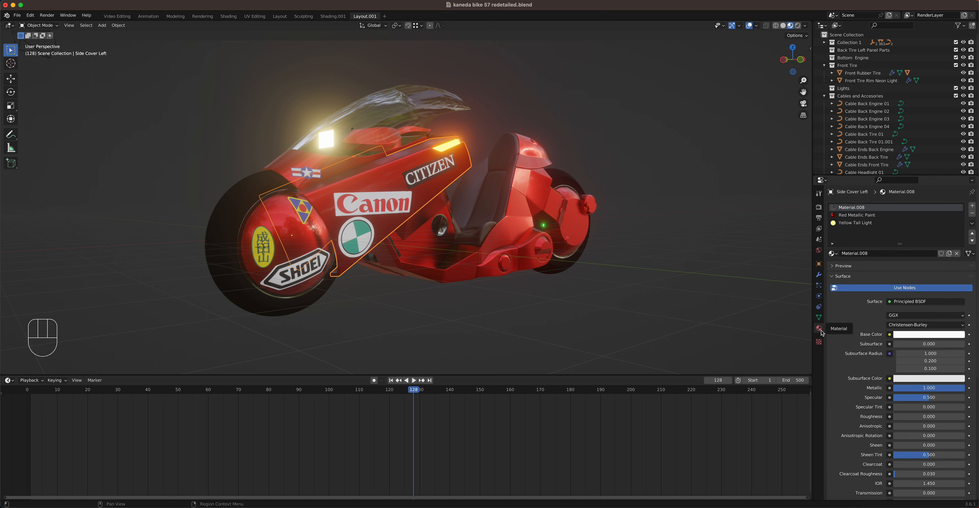
pyautogui.click(820, 276)
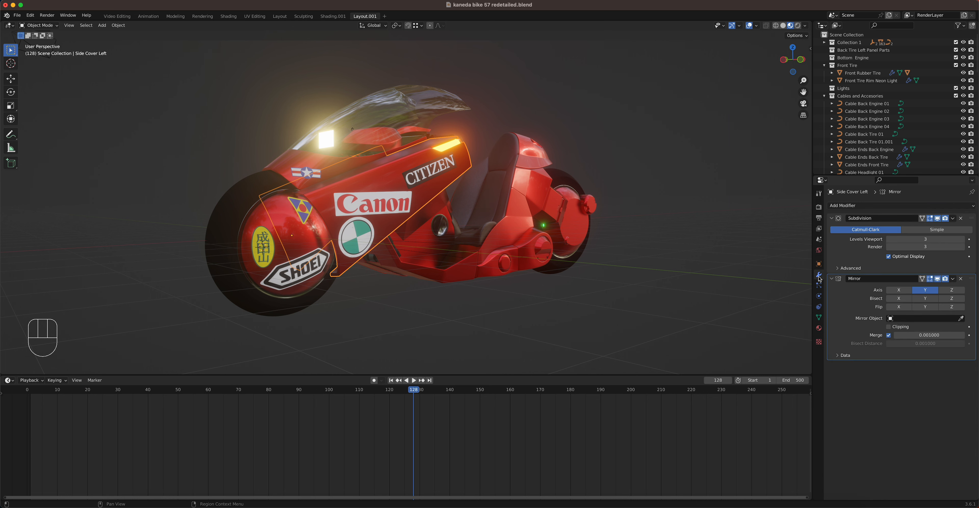
pyautogui.click(819, 264)
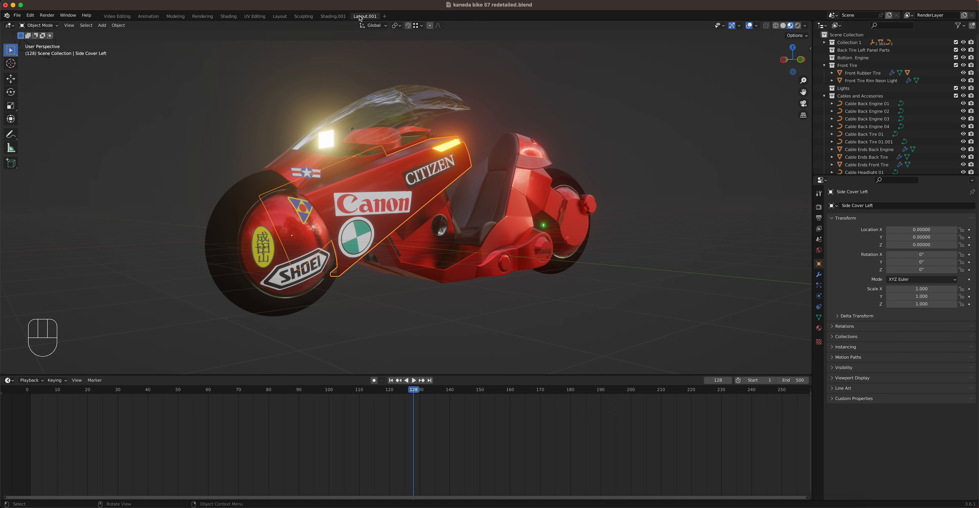
# Step: Switch to the Layout workspace and frame the whole motorcycle at an angle in the viewport
pyautogui.click(279, 16)
pyautogui.scroll(-3, 389, 104)
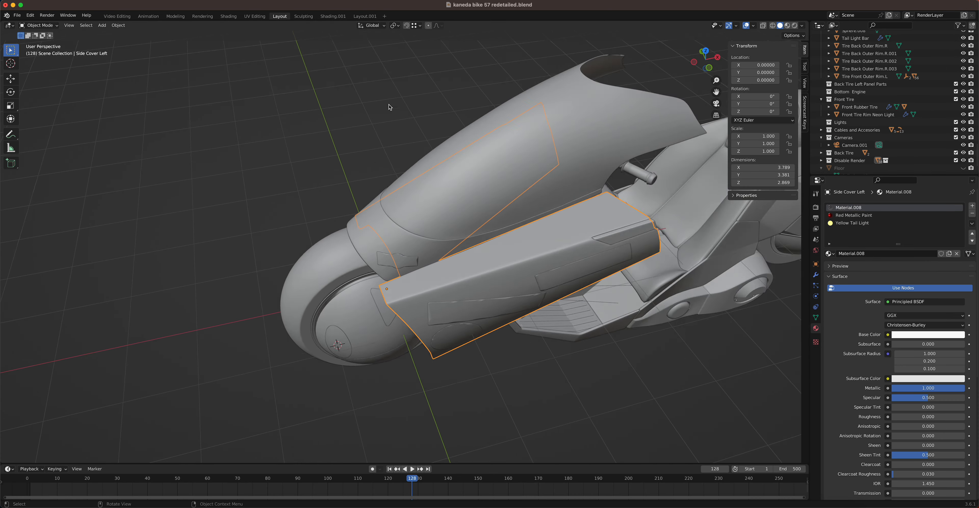
pyautogui.scroll(3, 389, 104)
pyautogui.scroll(-7, 391, 118)
pyautogui.moveTo(395, 135); pyautogui.dragTo(413, 114, button='middle')
pyautogui.scroll(-1, 414, 139)
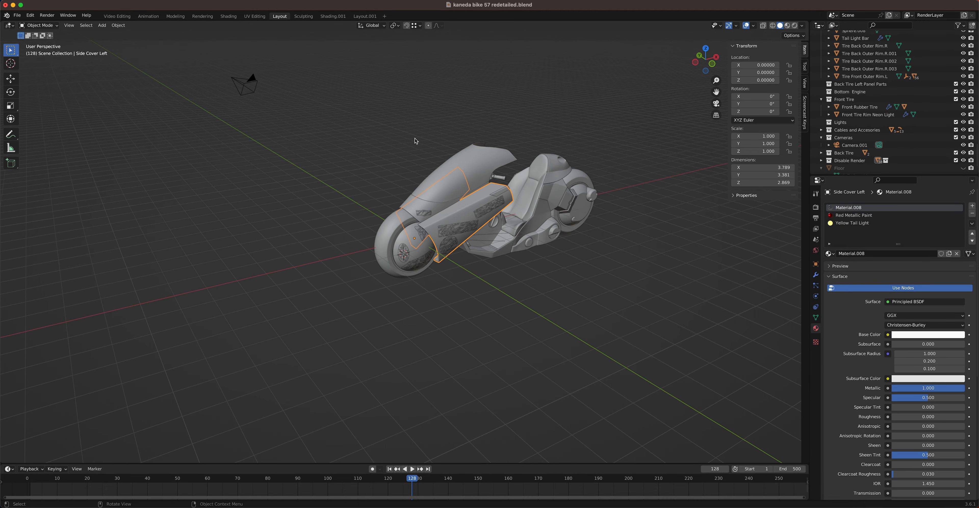
pyautogui.scroll(1, 404, 131)
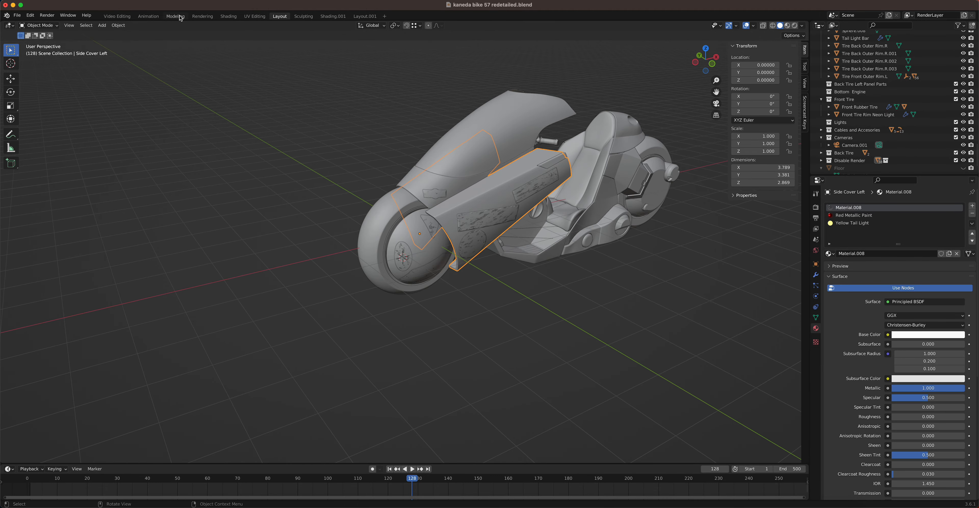
# Step: Look through the Modeling and Sculpting workspaces, hiding and showing the sculpting toolbar
pyautogui.click(175, 16)
pyautogui.scroll(-3, 464, 187)
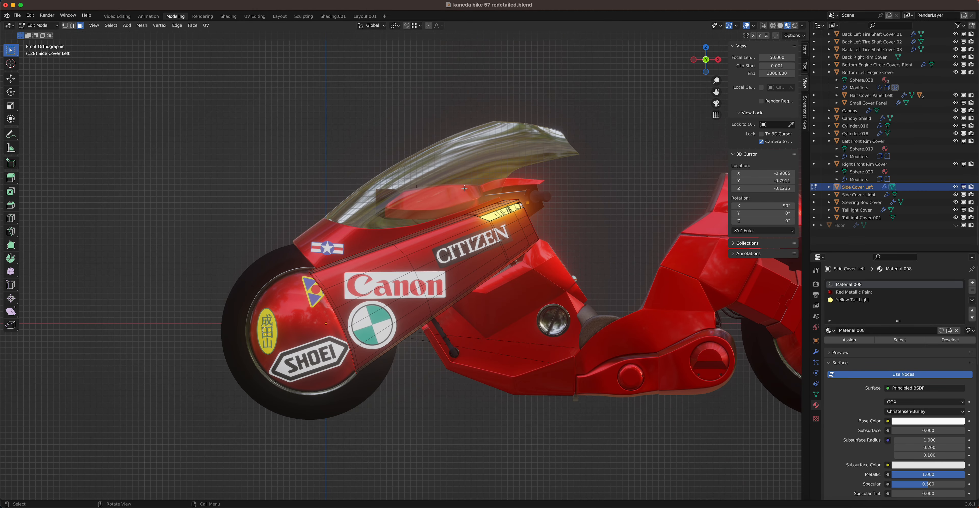
pyautogui.scroll(2, 874, 160)
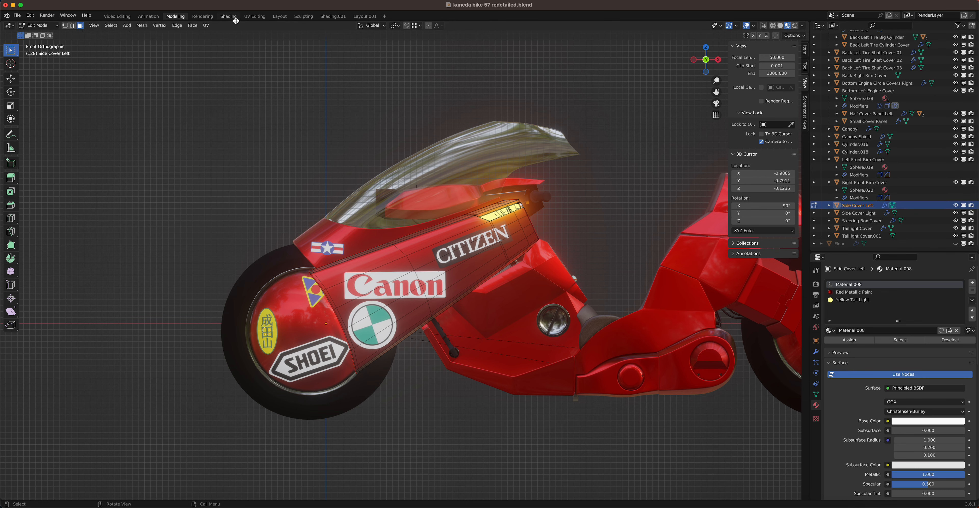
pyautogui.click(303, 16)
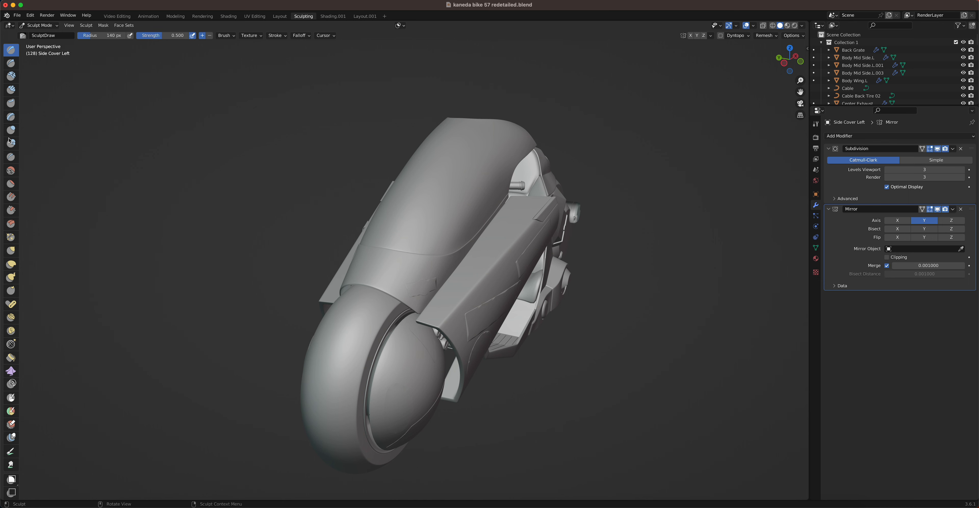
pyautogui.press('t')
pyautogui.press('t')
# Step: Return to the Layout workspace and enable Screencast Keys in the viewport sidebar, leaving the sidebar hidden
pyautogui.click(280, 16)
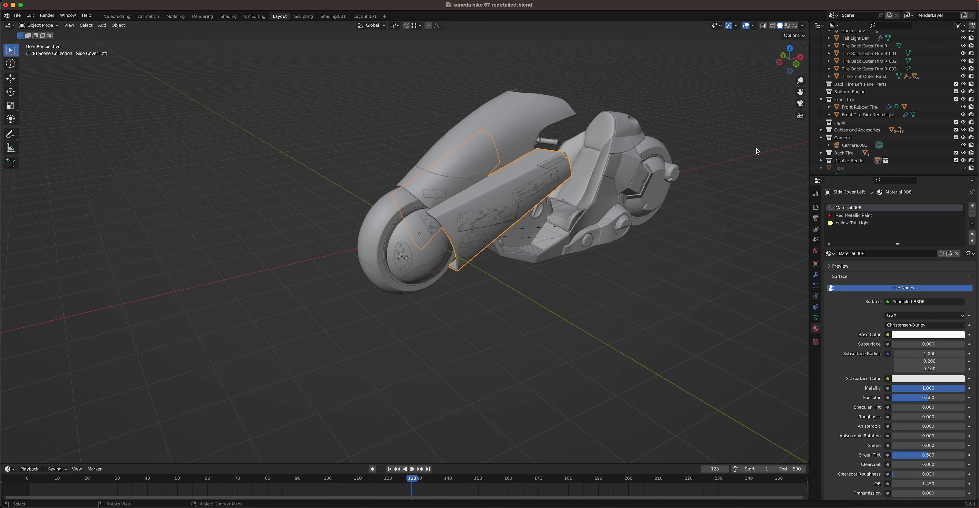
pyautogui.click(805, 123)
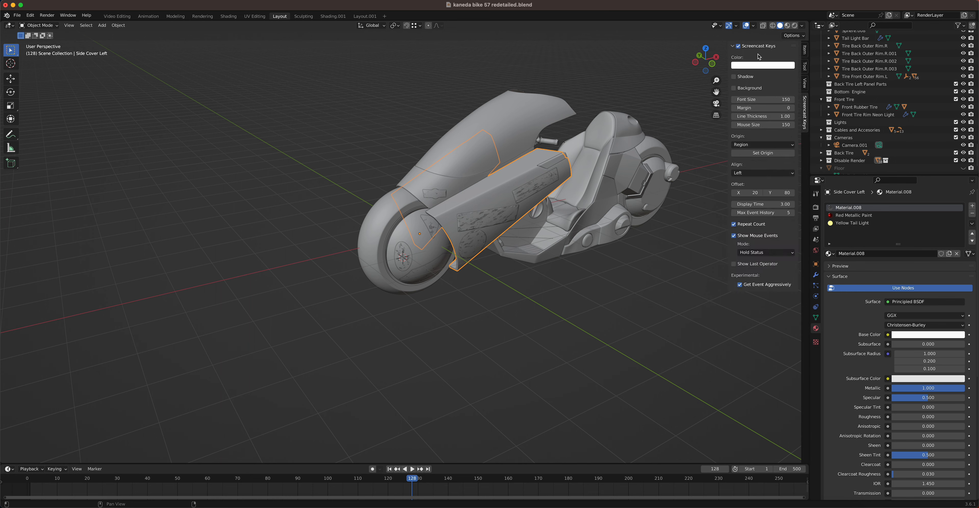
pyautogui.press('n')
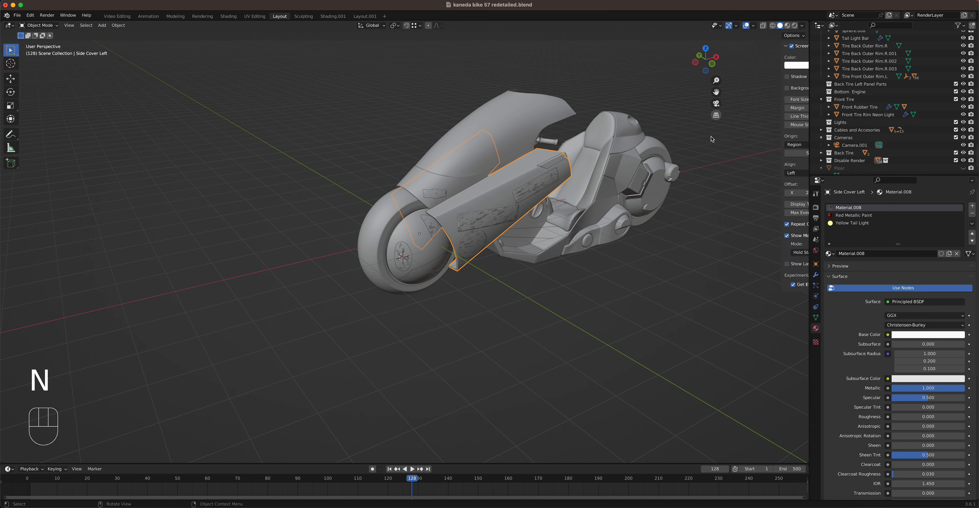
pyautogui.press('n')
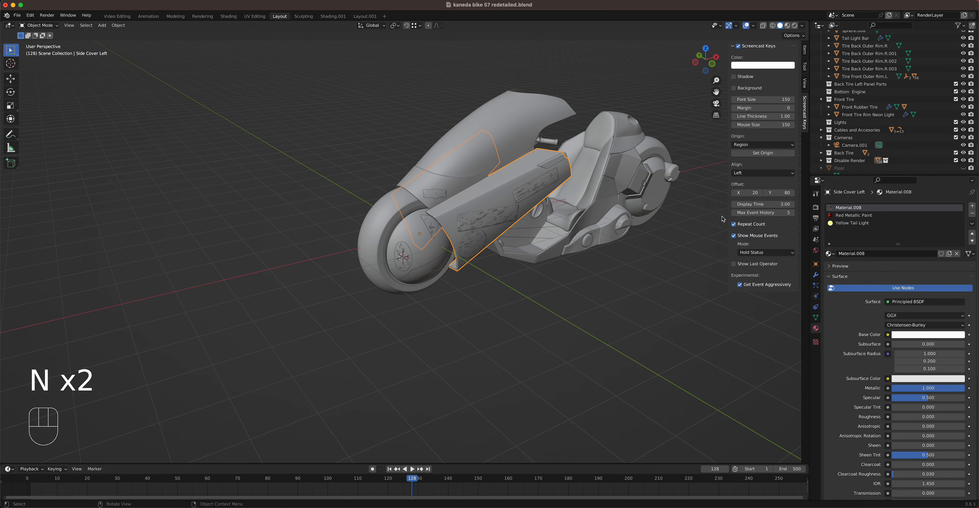
pyautogui.press('n')
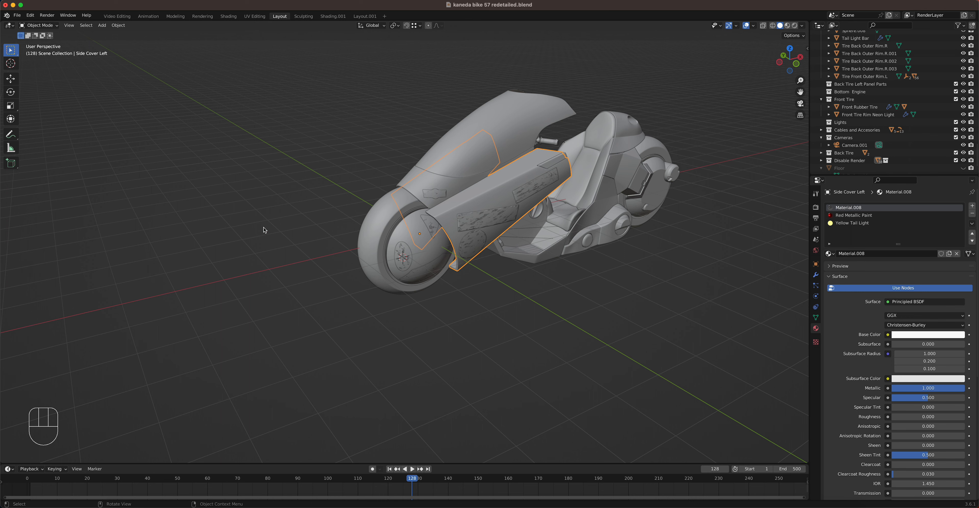
# Step: Switch to the Animation workspace and look at the 2D Animation workspaces that can be added
pyautogui.click(148, 17)
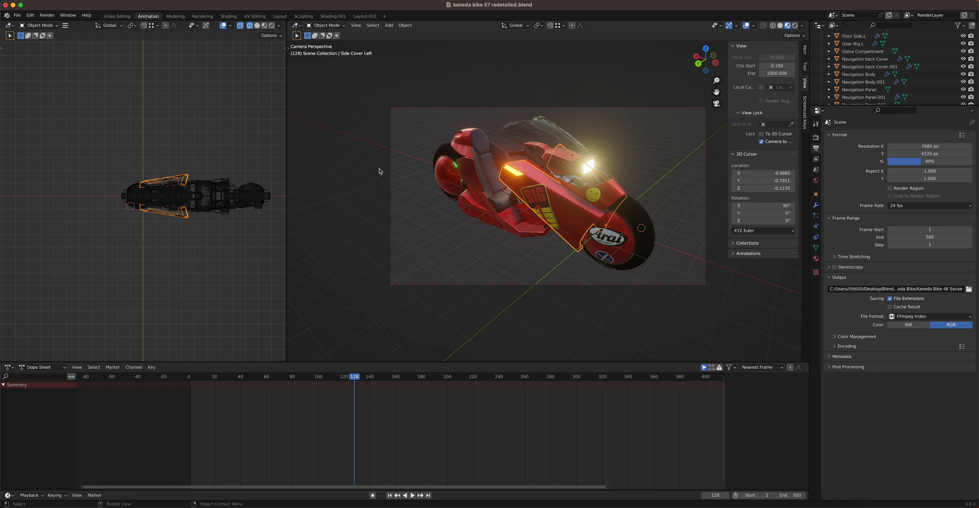
pyautogui.click(384, 16)
pyautogui.moveTo(384, 38)
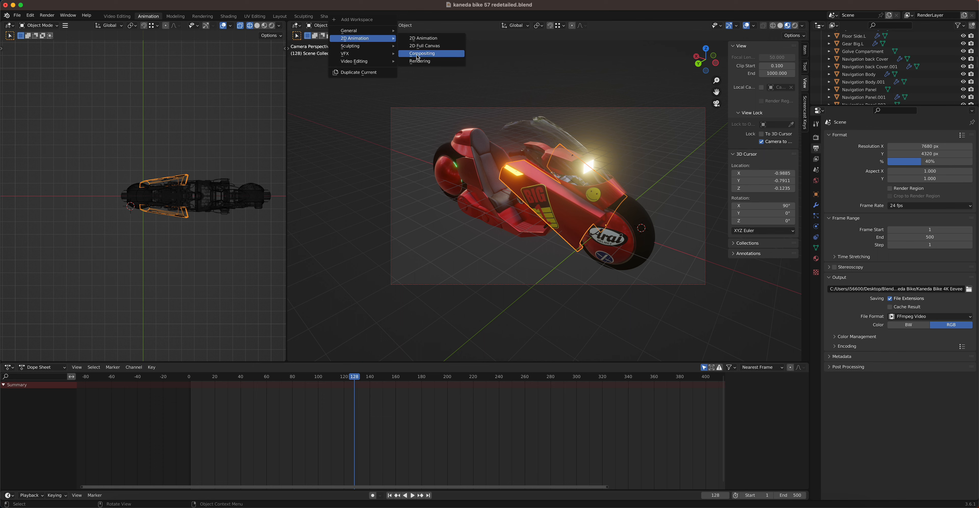
# Step: Create a new 2D Animation file without saving changes to the motorcycle file
pyautogui.click(17, 16)
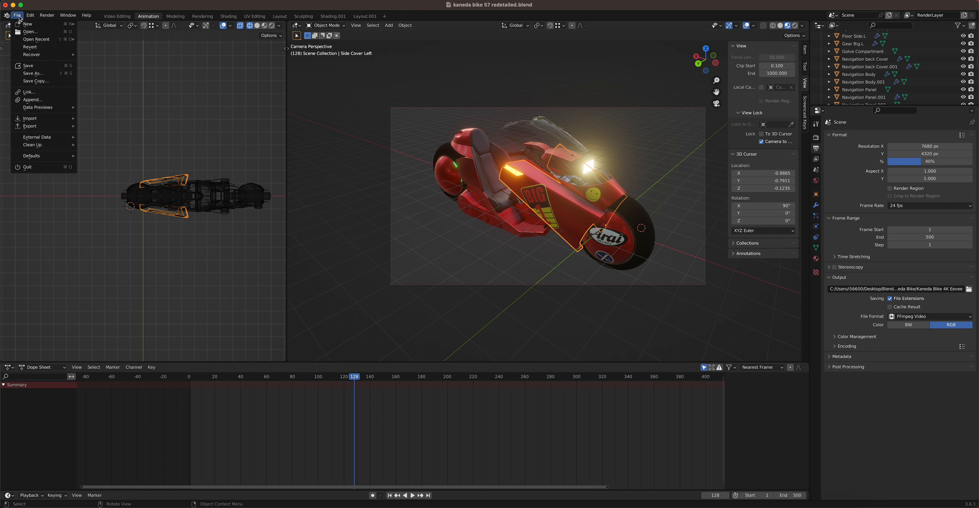
pyautogui.moveTo(27, 24)
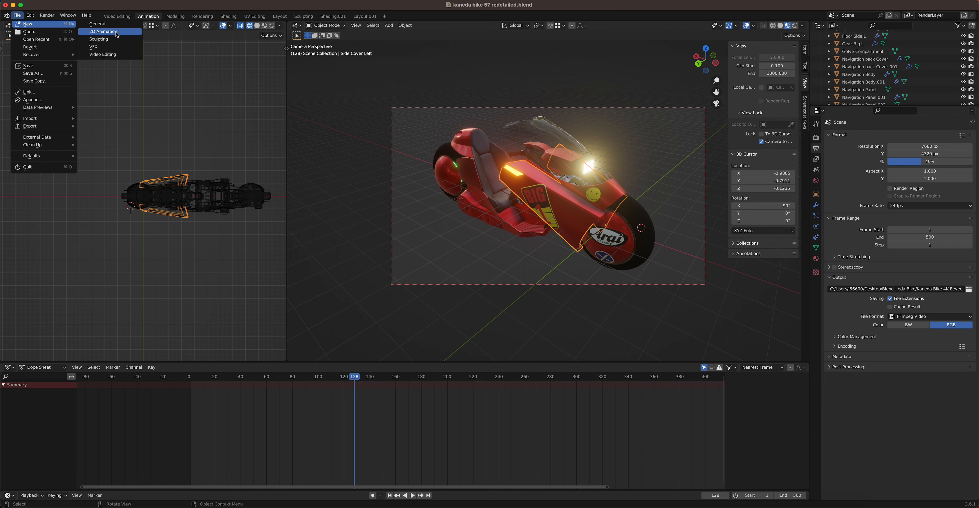
pyautogui.click(117, 32)
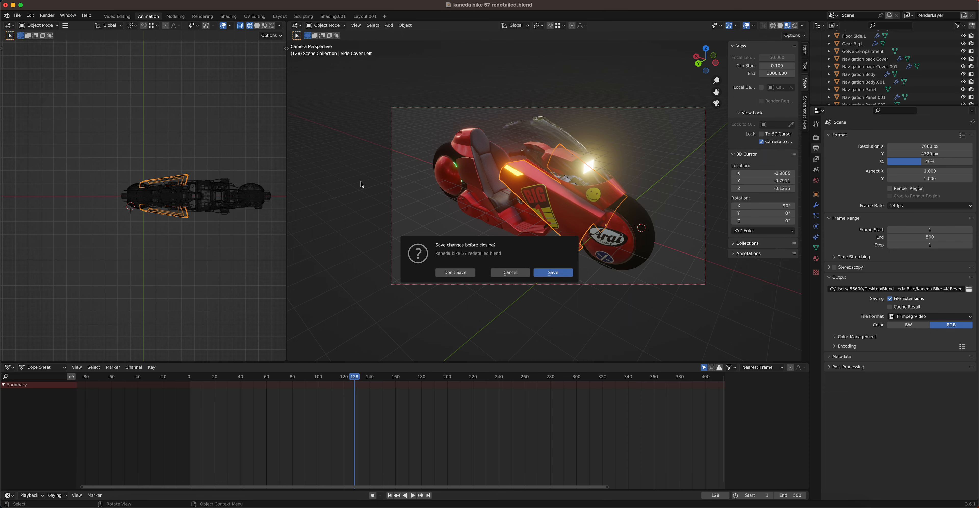
pyautogui.click(446, 274)
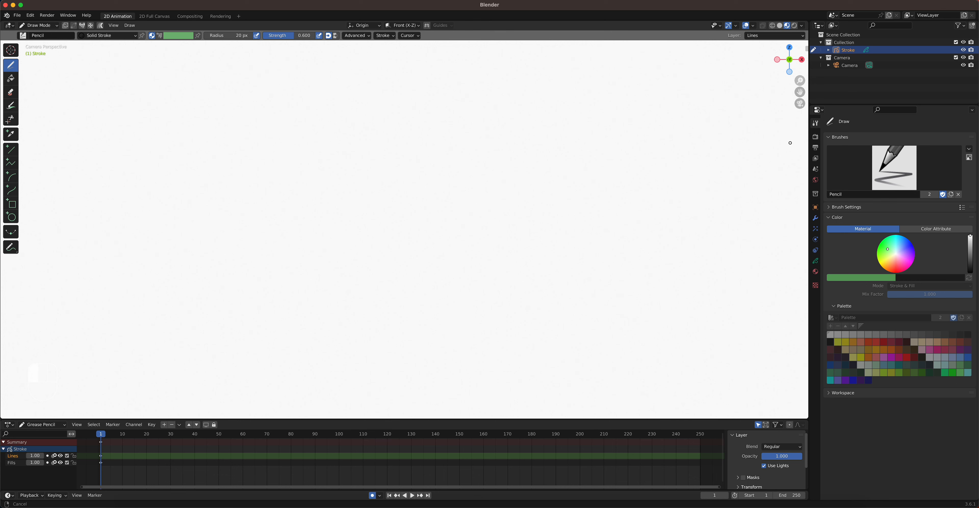
# Step: Draw a looping freehand Grease Pencil stroke on frame 1 and one more stroke each on frames 2 and 3
pyautogui.moveTo(800, 80); pyautogui.dragTo(801, 102)
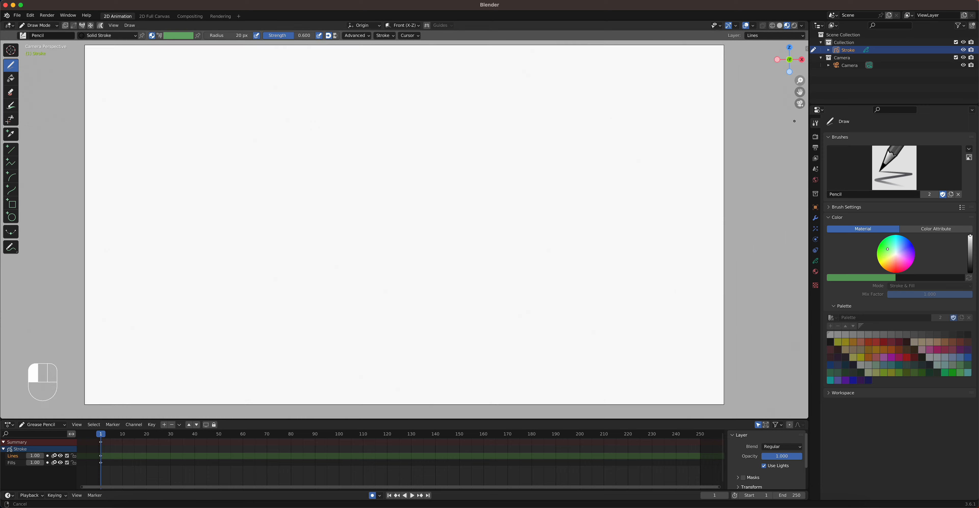
pyautogui.moveTo(200, 151)
pyautogui.mouseDown()
pyautogui.moveTo(371, 176)
pyautogui.moveTo(495, 236)
pyautogui.moveTo(572, 234)
pyautogui.mouseUp()
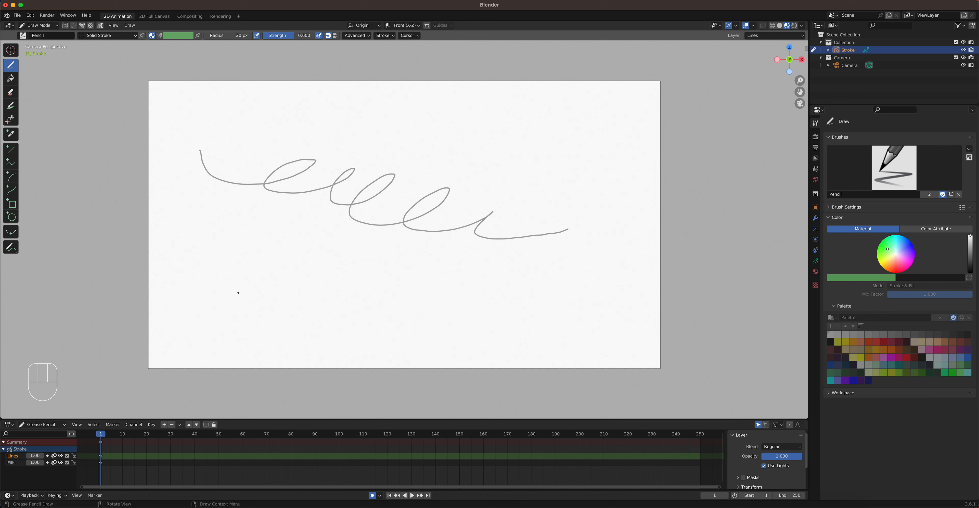
pyautogui.press('Right')
pyautogui.moveTo(325, 217)
pyautogui.mouseDown()
pyautogui.moveTo(349, 249)
pyautogui.moveTo(543, 268)
pyautogui.mouseUp()
pyautogui.press('Right')
pyautogui.moveTo(411, 270); pyautogui.dragTo(591, 306)
# Step: Step forward one frame and back to frame 0 to review the drawn frames
pyautogui.press('Right')
pyautogui.press('Left')
pyautogui.press('Left')
pyautogui.press('Left')
pyautogui.press('Left')
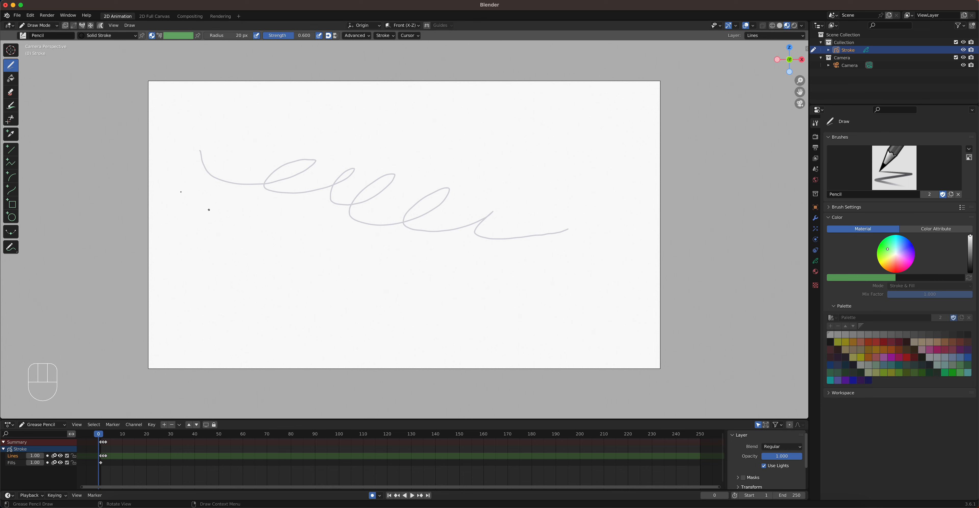
# Step: Create a new General file without saving the 2D drawing
pyautogui.click(17, 15)
pyautogui.moveTo(38, 23)
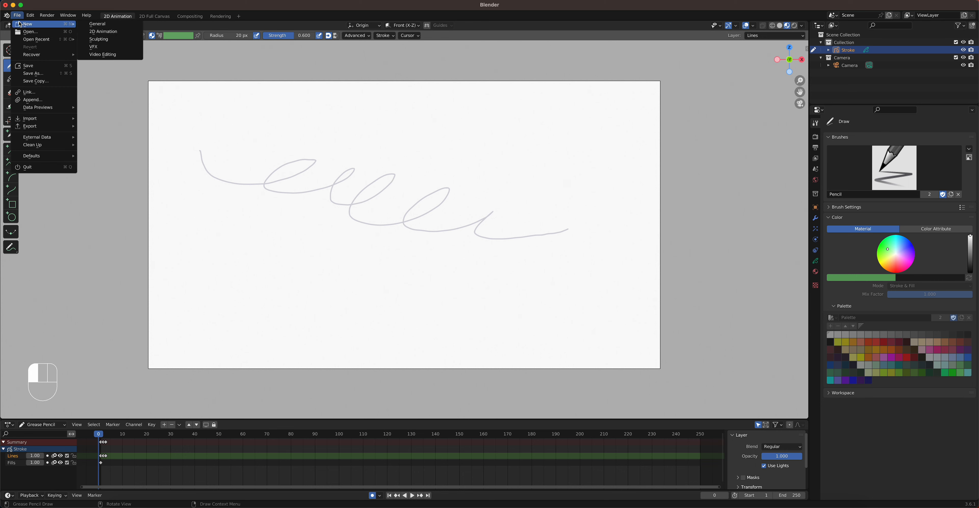
pyautogui.click(115, 24)
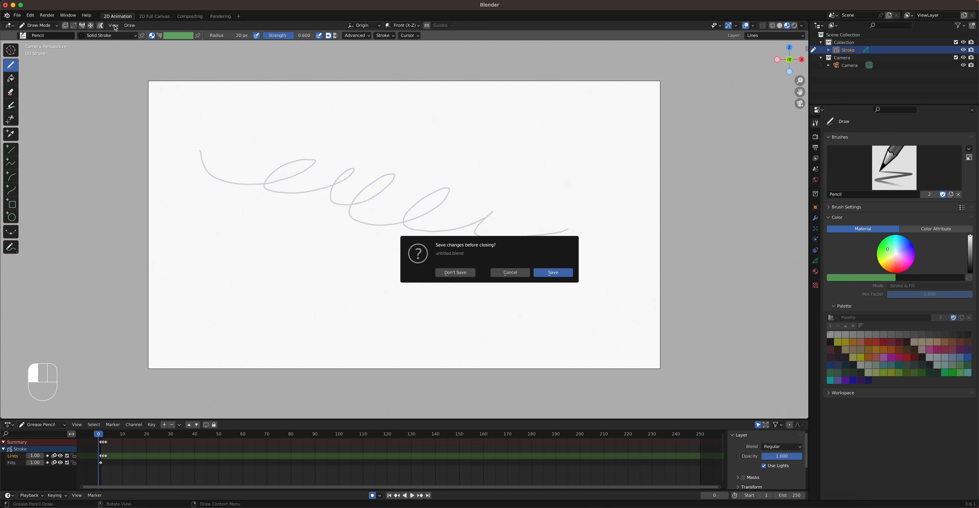
pyautogui.click(462, 273)
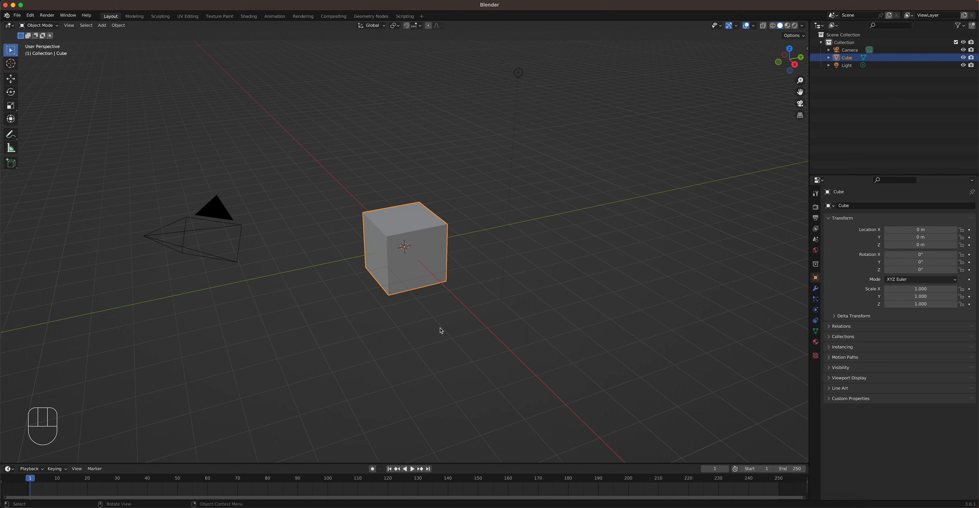
# Step: Open the recent file Blender 4 UI Lesson.blend
pyautogui.click(17, 16)
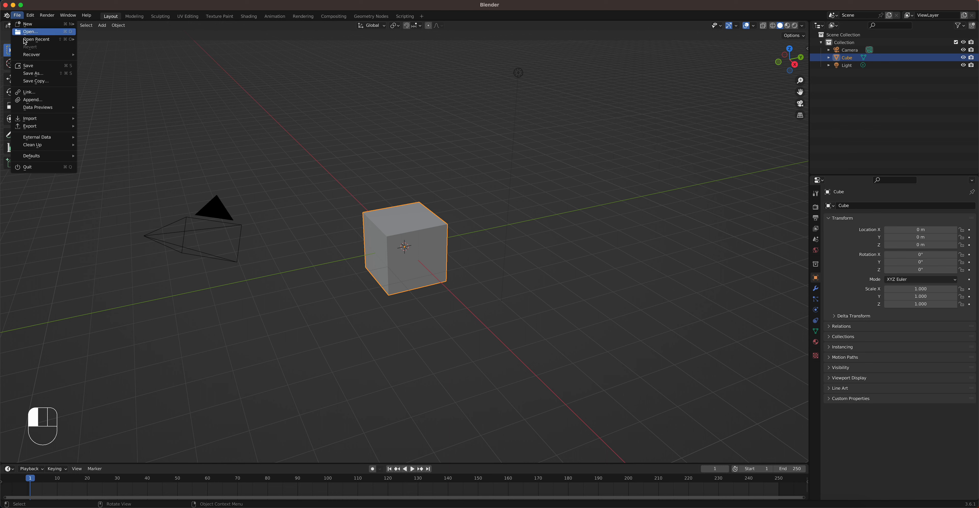
pyautogui.moveTo(27, 41)
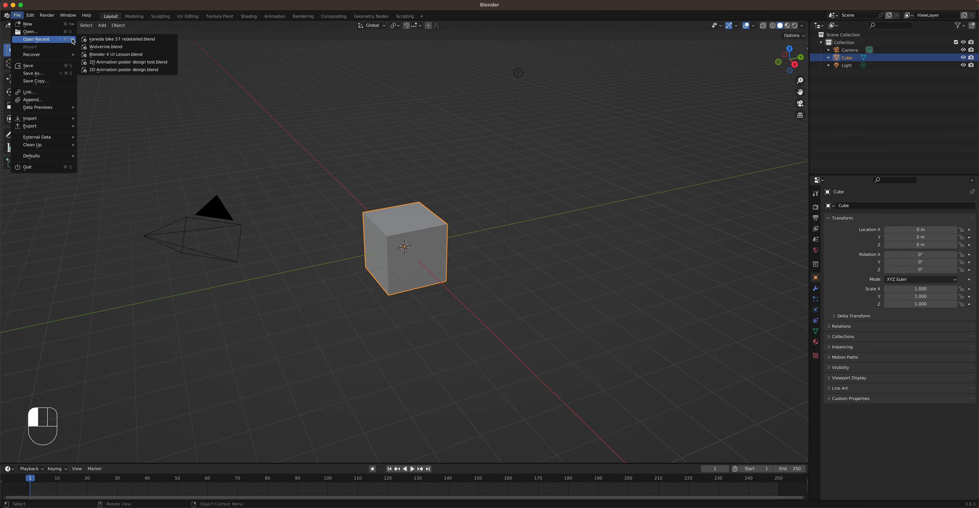
pyautogui.click(141, 55)
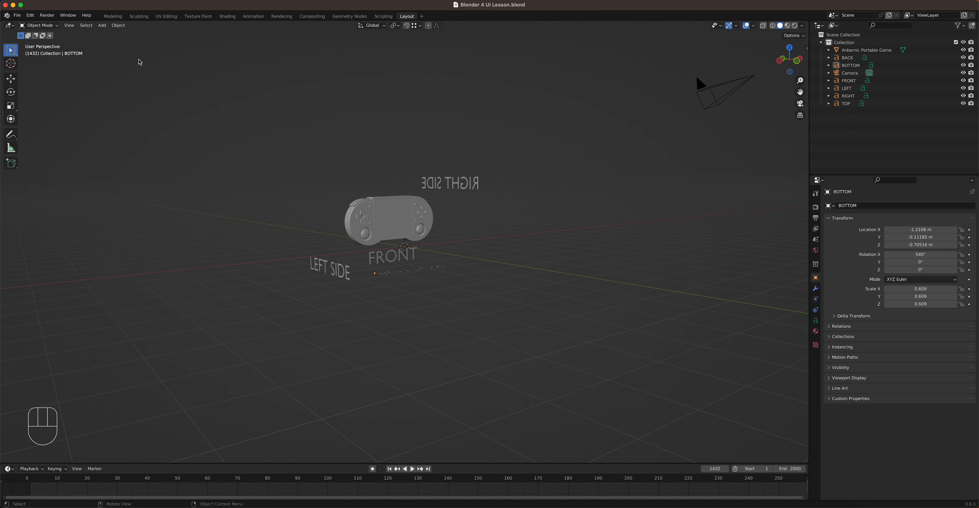
# Step: Zoom in on the handheld console, pan the view and look at the scene through the camera
pyautogui.scroll(4, 435, 250)
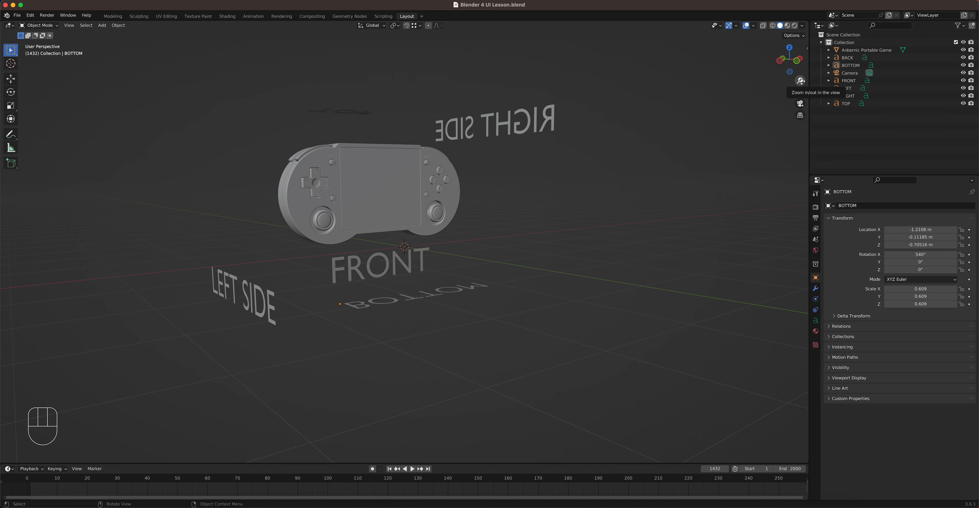
pyautogui.moveTo(801, 81)
pyautogui.mouseDown()
pyautogui.moveTo(801, 42)
pyautogui.moveTo(801, 98)
pyautogui.moveTo(801, 73)
pyautogui.mouseUp()
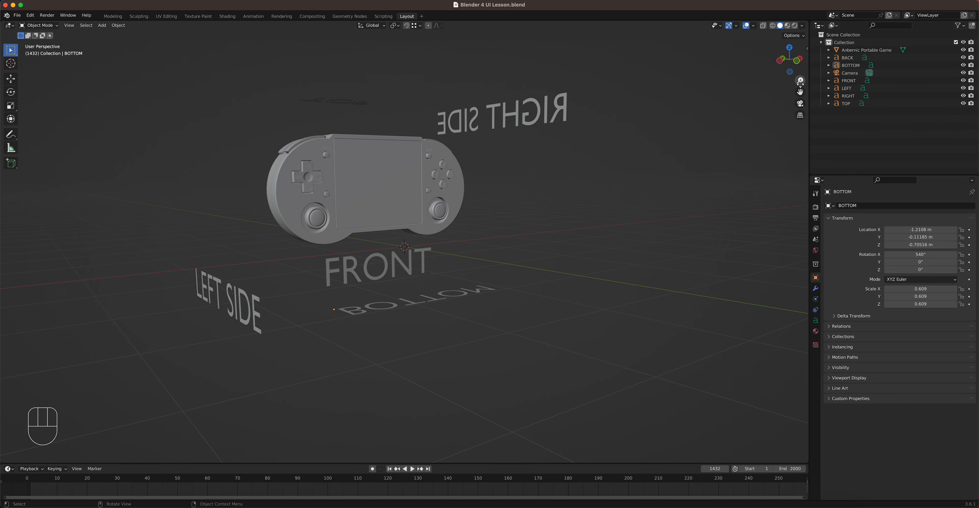
pyautogui.moveTo(800, 92)
pyautogui.mouseDown()
pyautogui.moveTo(727, 113)
pyautogui.moveTo(769, 229)
pyautogui.moveTo(961, 185)
pyautogui.moveTo(648, 163)
pyautogui.moveTo(754, 121)
pyautogui.moveTo(794, 89)
pyautogui.mouseUp()
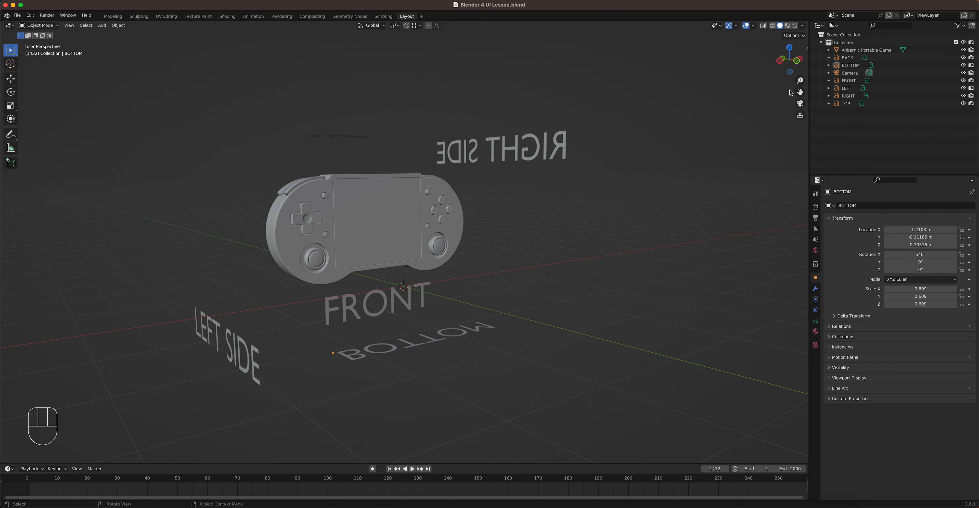
pyautogui.click(800, 104)
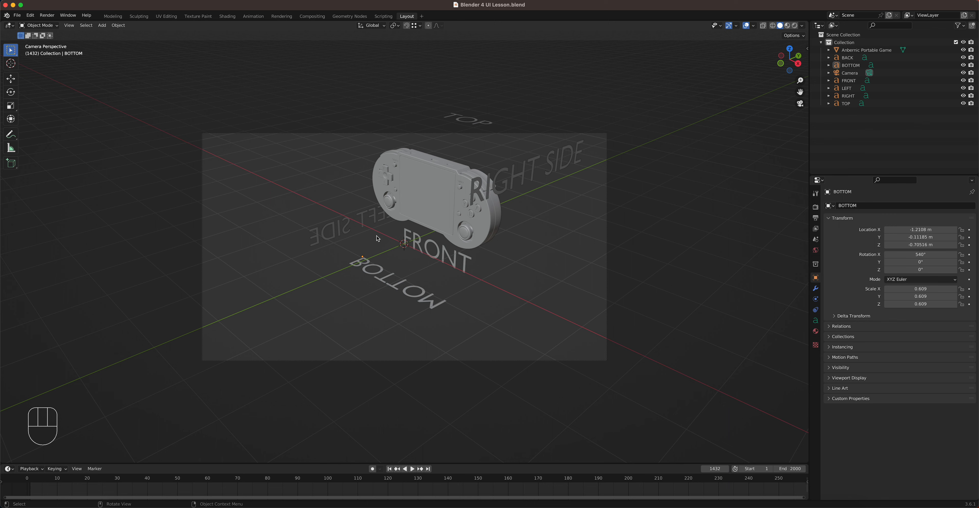
# Step: Render a still image of the current frame and place the render window over the middle of the viewport
pyautogui.click(43, 17)
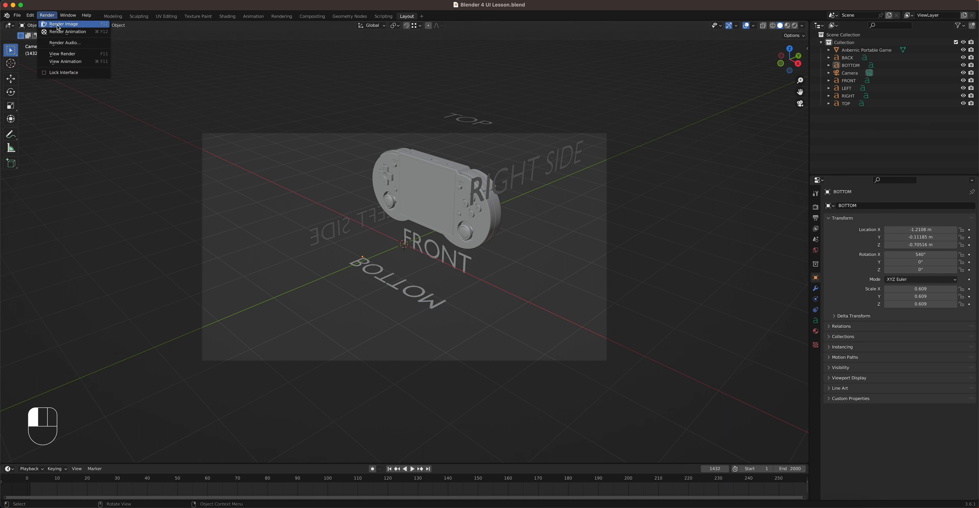
pyautogui.click(53, 24)
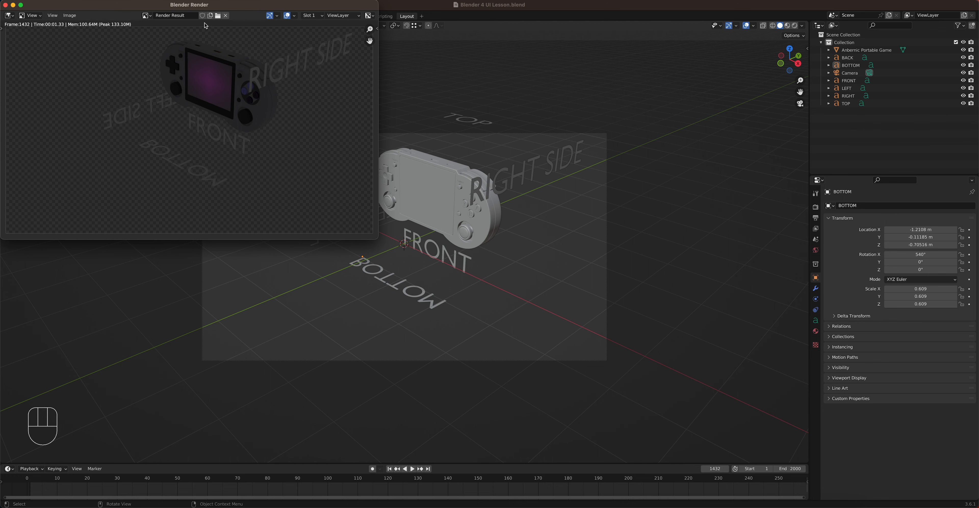
pyautogui.moveTo(237, 10); pyautogui.dragTo(486, 131)
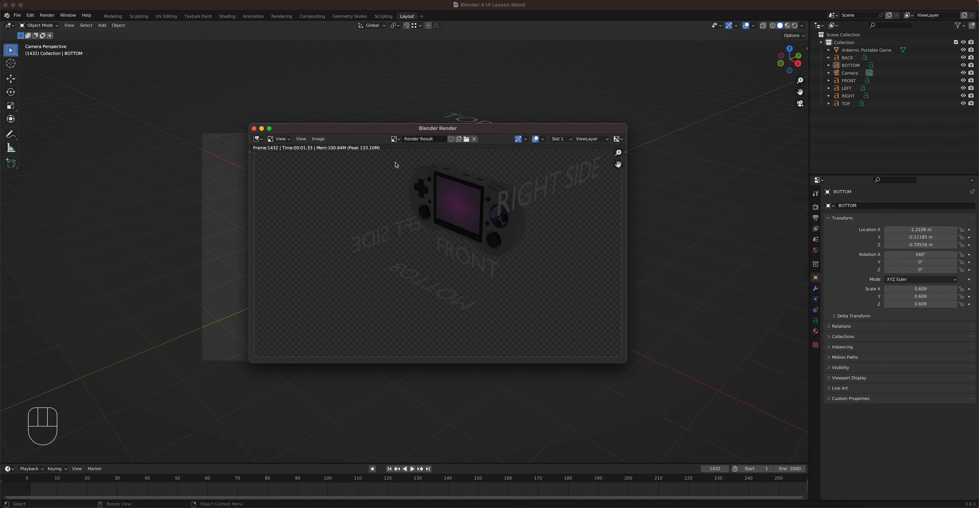
# Step: Examine the file options for saving a copy of the render, cancel without saving and close the render window
pyautogui.click(314, 140)
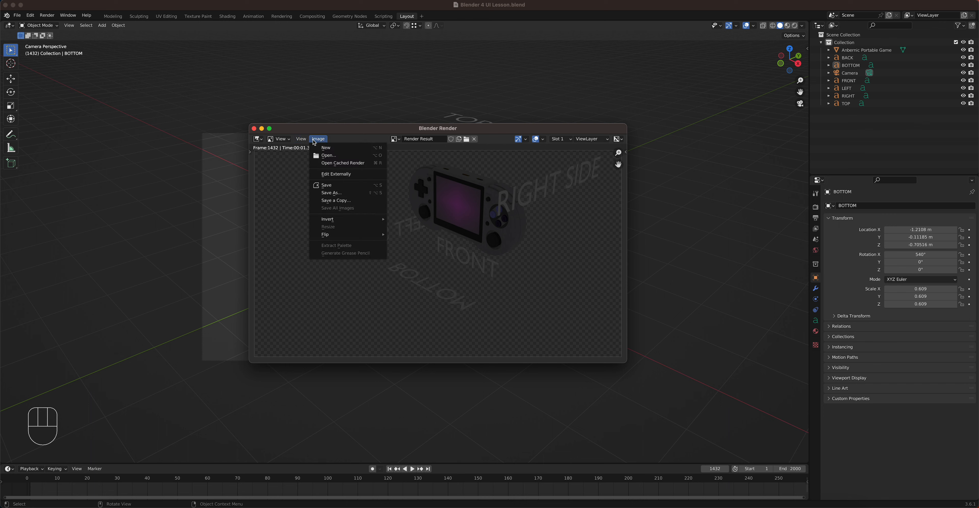
pyautogui.click(339, 203)
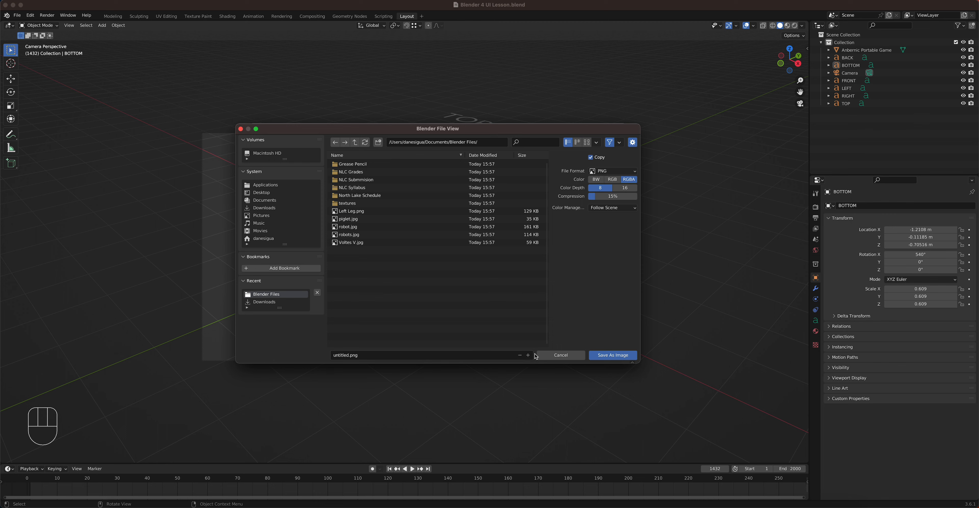
pyautogui.click(632, 172)
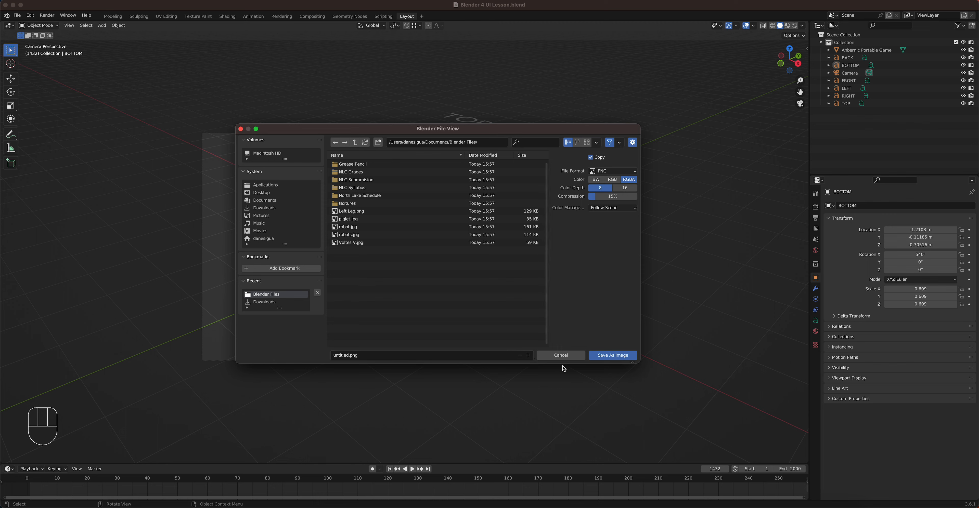
pyautogui.click(571, 357)
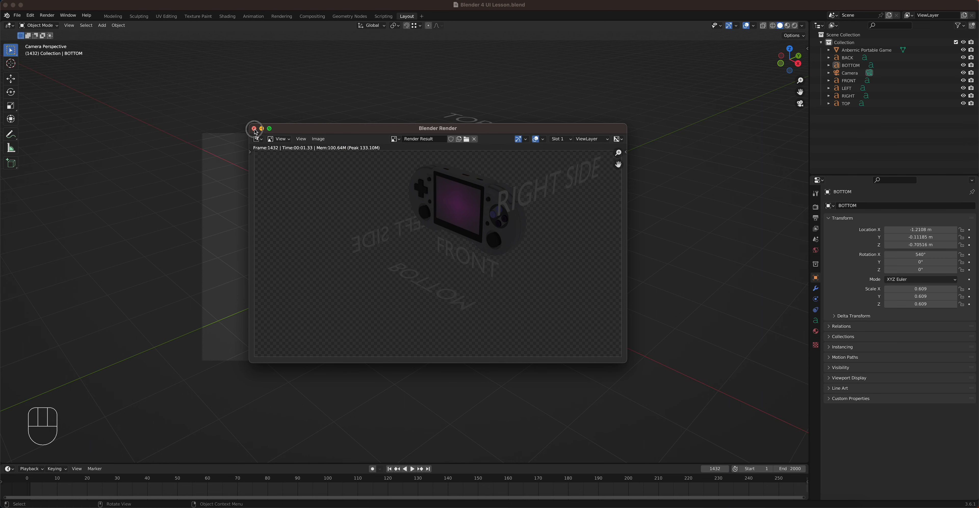
pyautogui.click(247, 124)
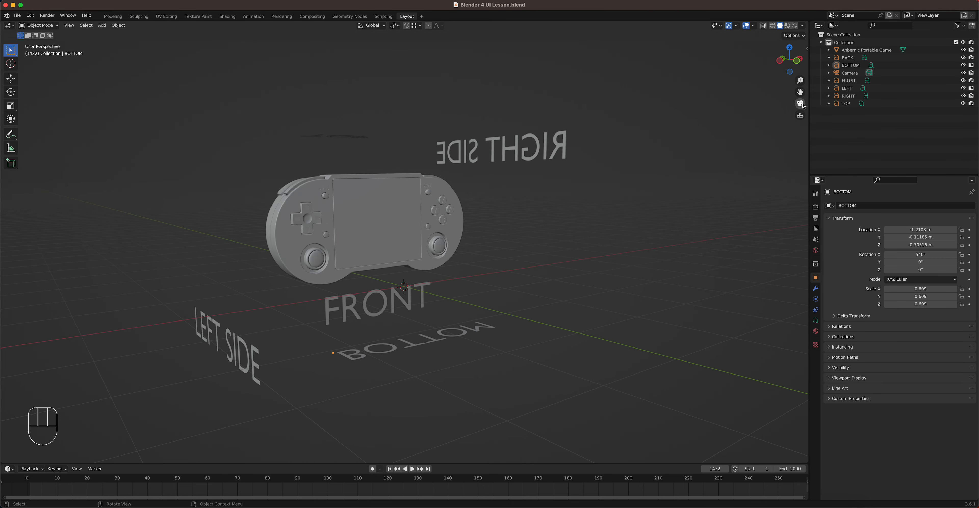
# Step: Switch into the camera view and back, and enlarge and shift the view of the console with the navigation controls
pyautogui.click(800, 104)
pyautogui.click(800, 103)
pyautogui.moveTo(800, 80); pyautogui.dragTo(799, 60)
pyautogui.moveTo(800, 91); pyautogui.dragTo(830, 107)
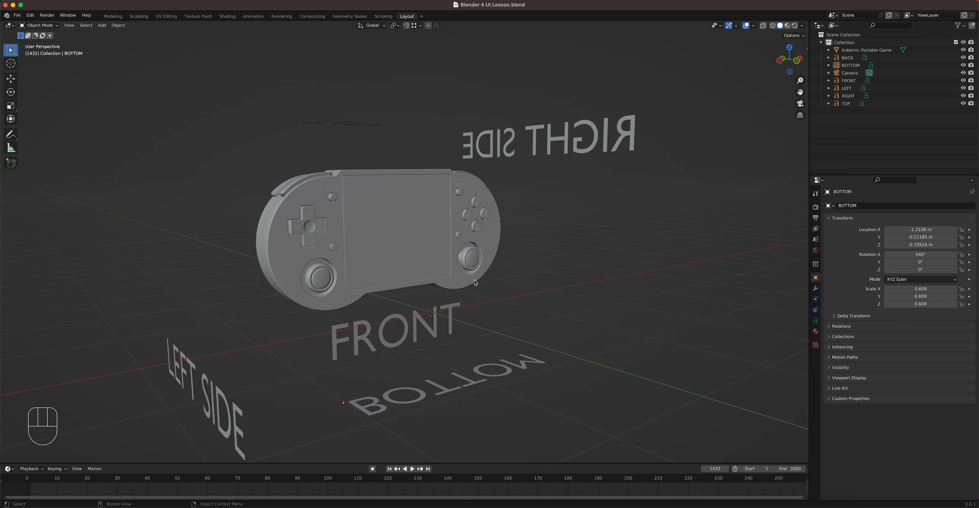
# Step: Zoom in and out repeatedly on the console to inspect its front at different distances
pyautogui.scroll(4, 476, 277)
pyautogui.scroll(-5, 475, 277)
pyautogui.scroll(5, 475, 277)
pyautogui.scroll(-5, 476, 277)
pyautogui.scroll(4, 476, 277)
pyautogui.scroll(-4, 475, 277)
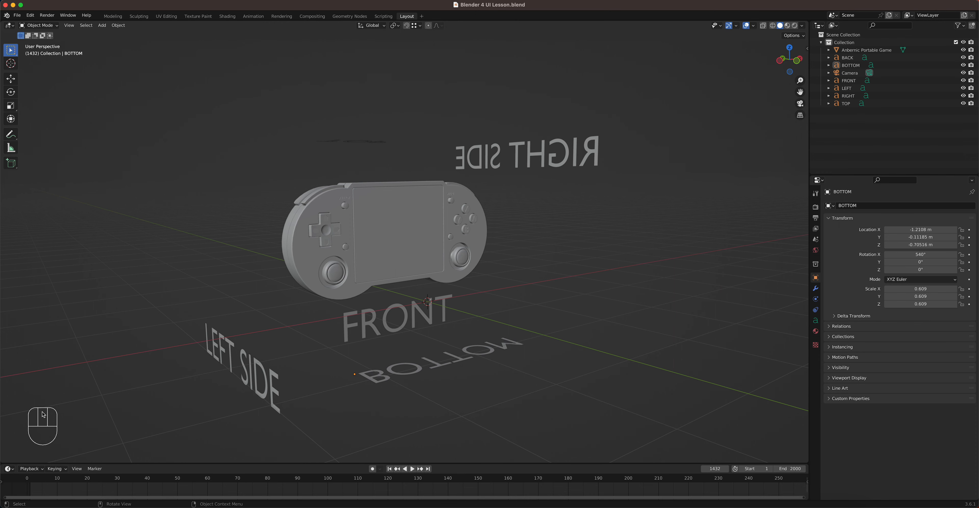
pyautogui.scroll(5, 509, 243)
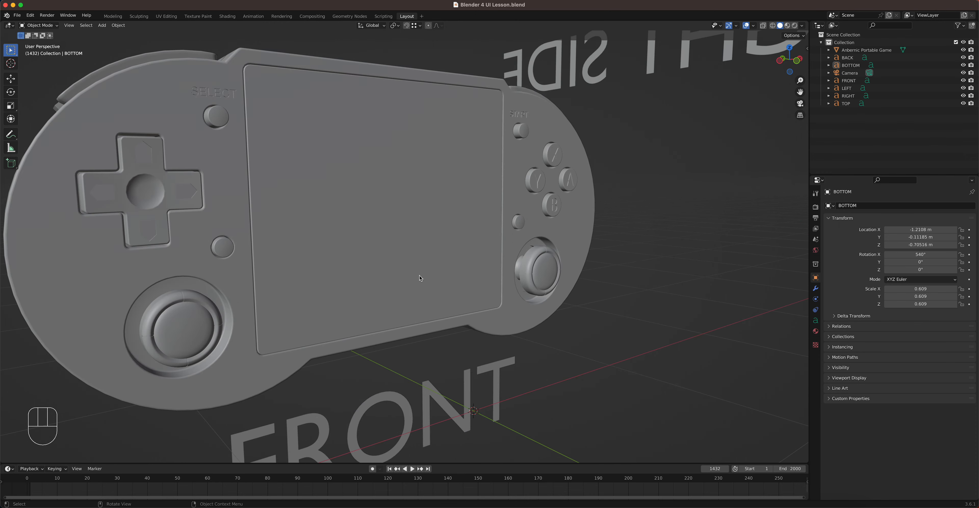
pyautogui.scroll(-6, 509, 243)
pyautogui.scroll(2, 509, 243)
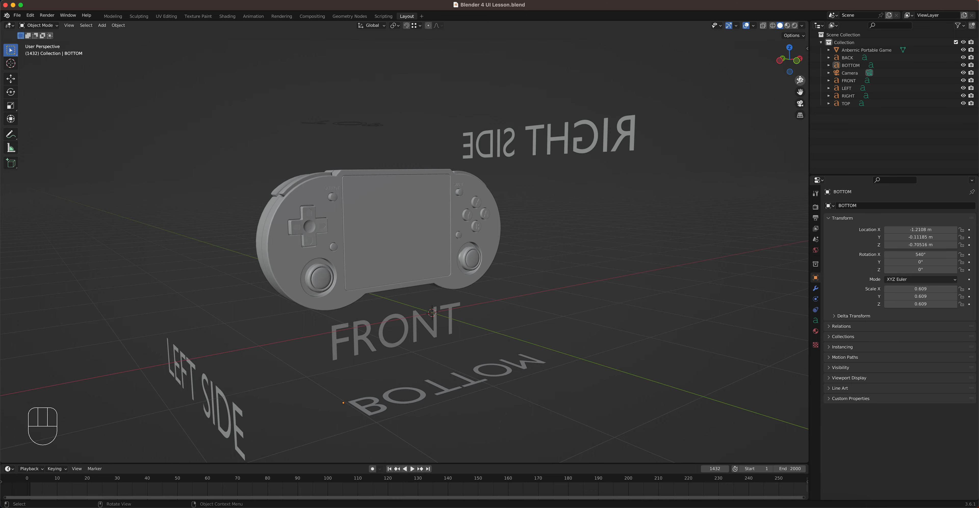
pyautogui.moveTo(800, 80)
pyautogui.mouseDown()
pyautogui.moveTo(800, 64)
pyautogui.moveTo(800, 80)
pyautogui.mouseUp()
pyautogui.scroll(-5, 497, 280)
pyautogui.scroll(6, 498, 279)
pyautogui.scroll(-6, 498, 280)
pyautogui.scroll(6, 498, 280)
pyautogui.scroll(-5, 498, 280)
pyautogui.scroll(5, 498, 280)
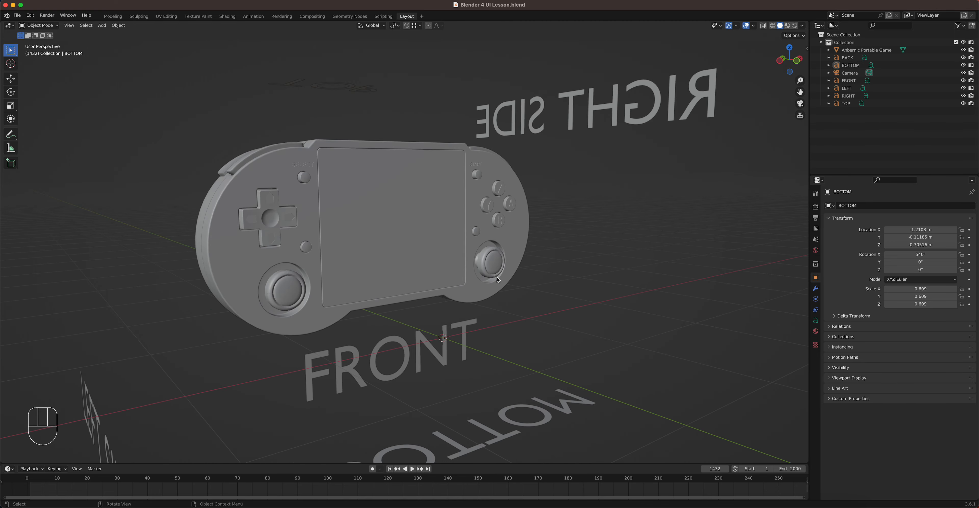
pyautogui.scroll(-2, 498, 279)
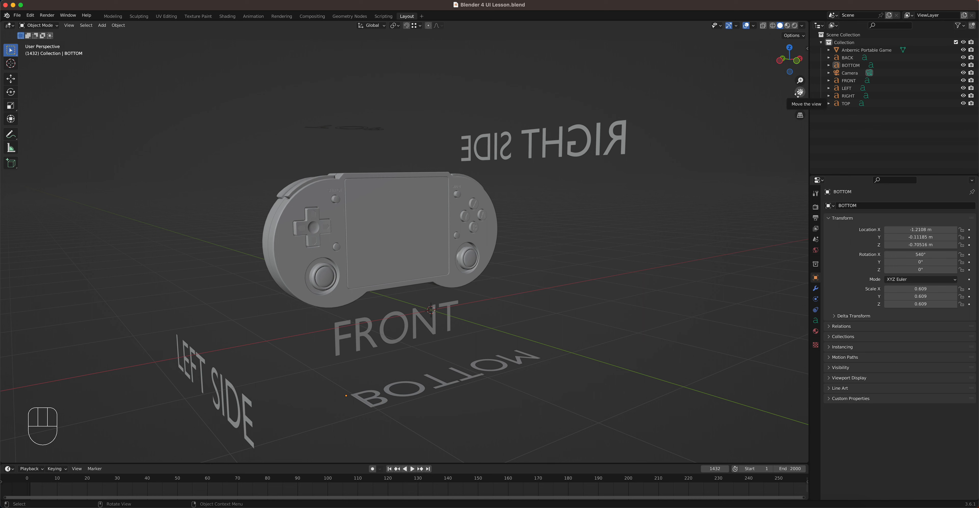
# Step: Pan, zoom and orbit around the console to view its back side and return to its front
pyautogui.moveTo(800, 92); pyautogui.dragTo(340, 217)
pyautogui.scroll(-4, 558, 179)
pyautogui.scroll(2, 558, 179)
pyautogui.moveTo(557, 181); pyautogui.dragTo(640, 207, button='middle')
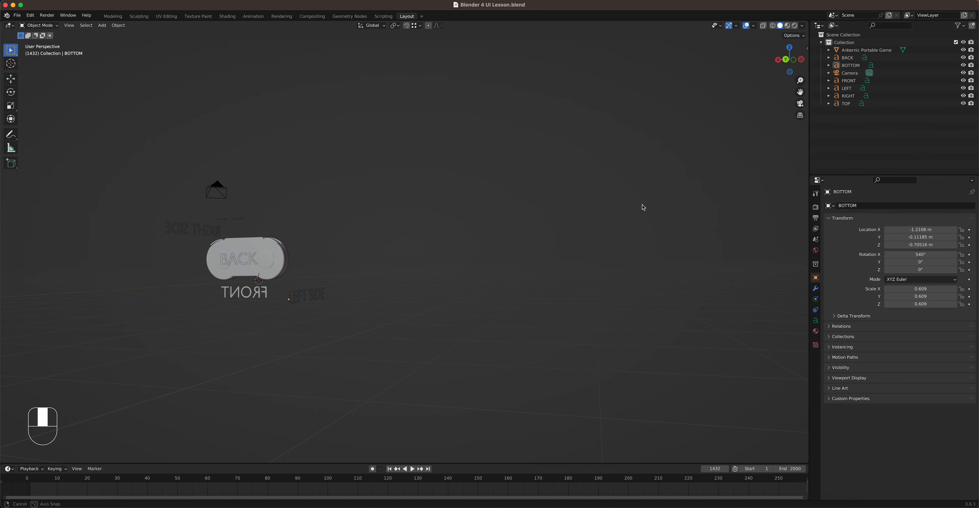
pyautogui.keyDown('shift'); pyautogui.moveTo(428, 240); pyautogui.dragTo(723, 222, button='middle'); pyautogui.keyUp('shift')
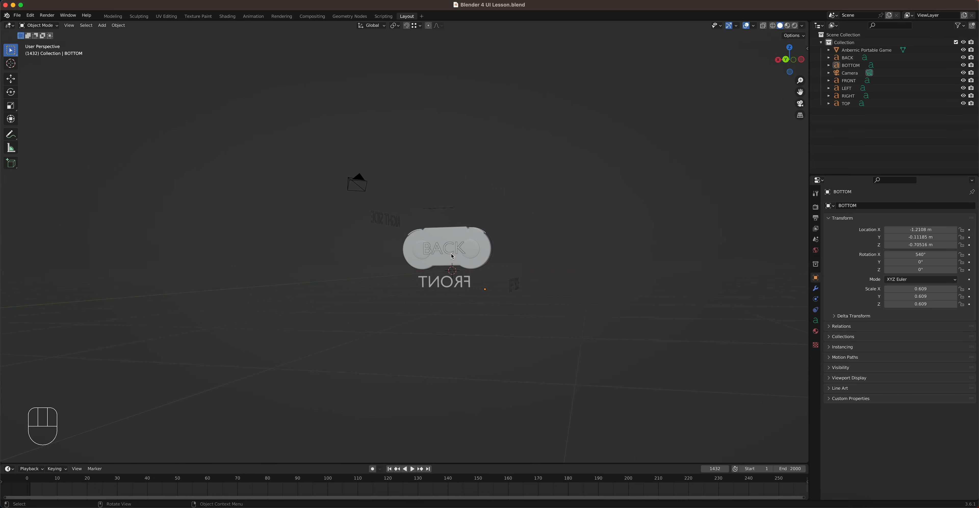
pyautogui.scroll(-5, 455, 256)
pyautogui.scroll(9, 454, 255)
pyautogui.moveTo(454, 255)
pyautogui.mouseDown(button='middle')
pyautogui.moveTo(581, 250)
pyautogui.moveTo(437, 254)
pyautogui.mouseUp(button='middle')
pyautogui.scroll(-5, 437, 254)
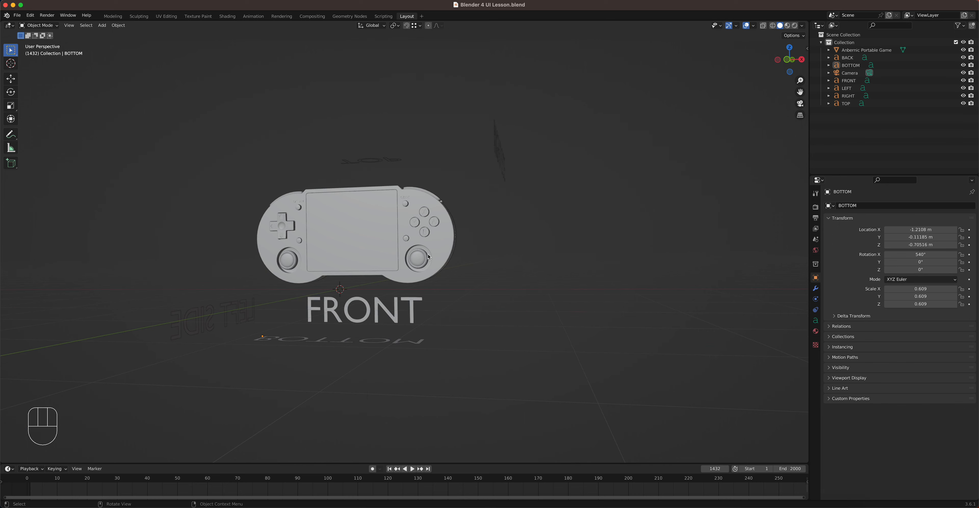
# Step: Pan the console across the viewport, zoom in smoothly and orbit to view its front from above
pyautogui.keyDown('shift'); pyautogui.moveTo(342, 225); pyautogui.dragTo(446, 255, button='middle'); pyautogui.keyUp('shift')
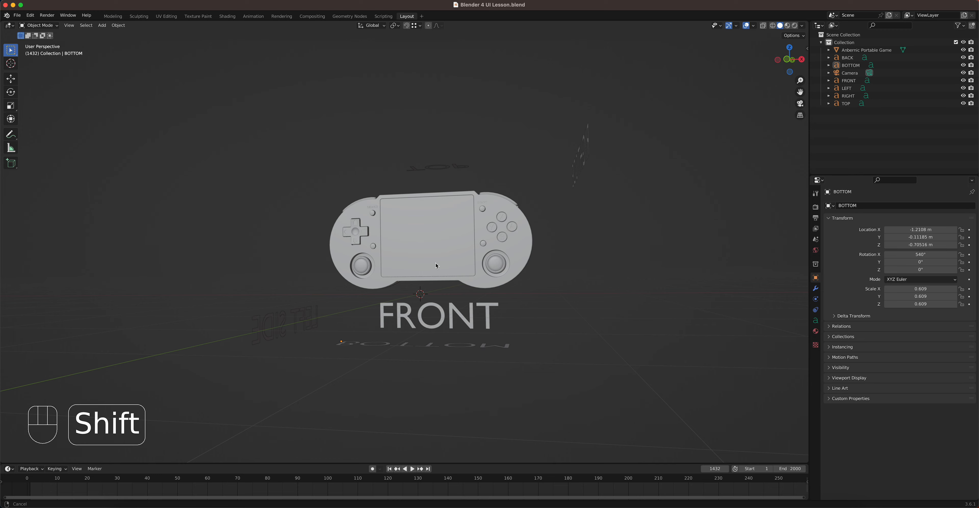
pyautogui.keyDown('shift'); pyautogui.moveTo(436, 263); pyautogui.dragTo(374, 272, button='middle'); pyautogui.keyUp('shift')
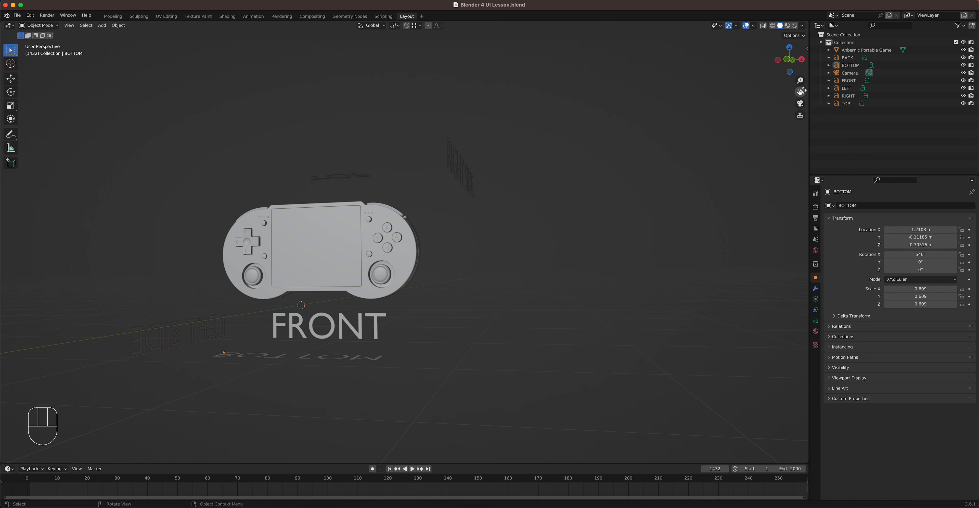
pyautogui.press('shift')
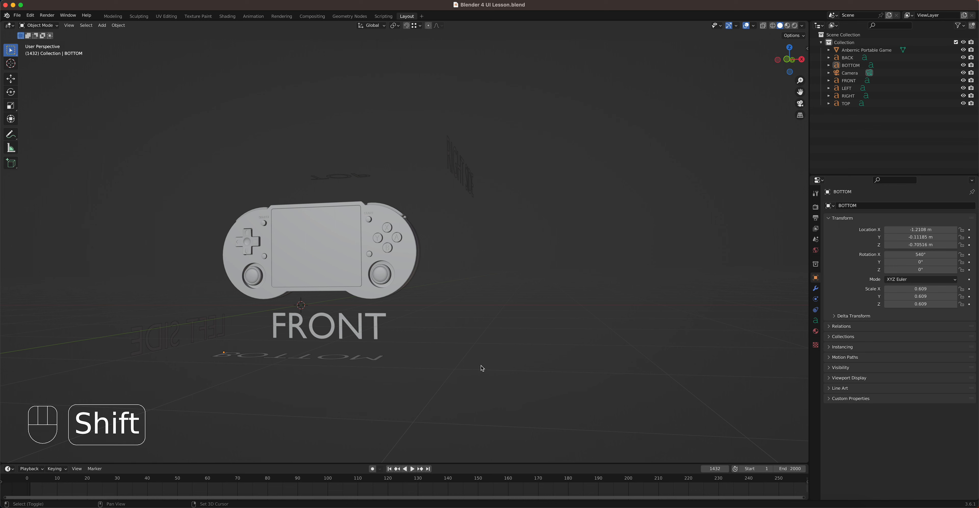
pyautogui.keyDown('shift'); pyautogui.moveTo(483, 369); pyautogui.dragTo(540, 354, button='middle'); pyautogui.keyUp('shift')
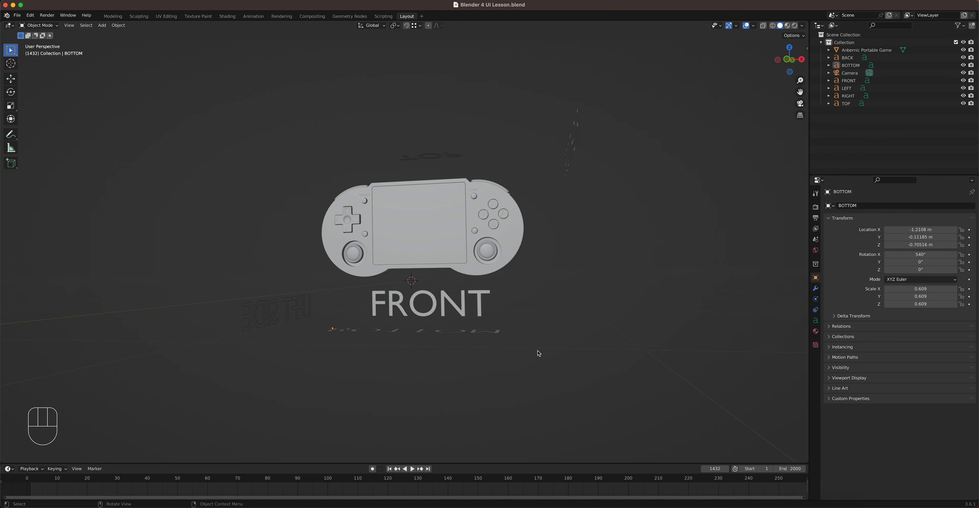
pyautogui.keyDown('ctrl'); pyautogui.moveTo(528, 310); pyautogui.dragTo(508, 323, button='middle'); pyautogui.keyUp('ctrl')
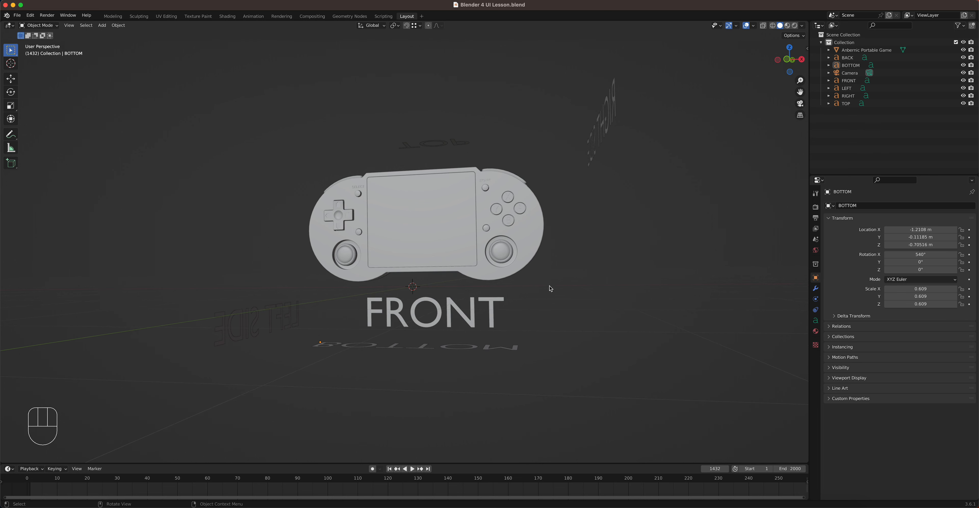
pyautogui.moveTo(544, 291)
pyautogui.mouseDown(button='middle')
pyautogui.moveTo(584, 297)
pyautogui.moveTo(503, 286)
pyautogui.moveTo(446, 300)
pyautogui.moveTo(604, 292)
pyautogui.moveTo(550, 325)
pyautogui.moveTo(536, 280)
pyautogui.moveTo(536, 298)
pyautogui.moveTo(583, 293)
pyautogui.moveTo(540, 298)
pyautogui.mouseUp(button='middle')
pyautogui.scroll(2, 514, 275)
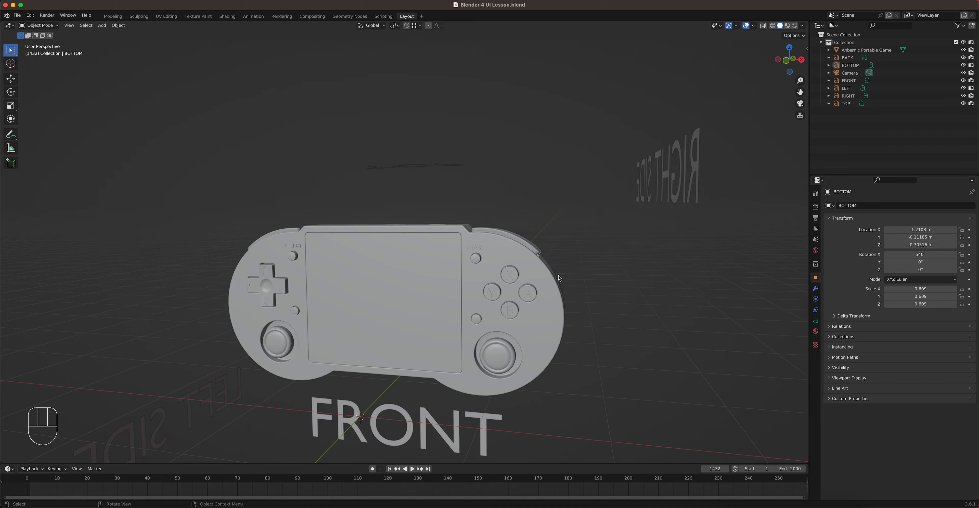
pyautogui.moveTo(584, 276)
pyautogui.mouseDown(button='middle')
pyautogui.moveTo(571, 274)
pyautogui.moveTo(596, 263)
pyautogui.moveTo(571, 275)
pyautogui.moveTo(586, 282)
pyautogui.mouseUp(button='middle')
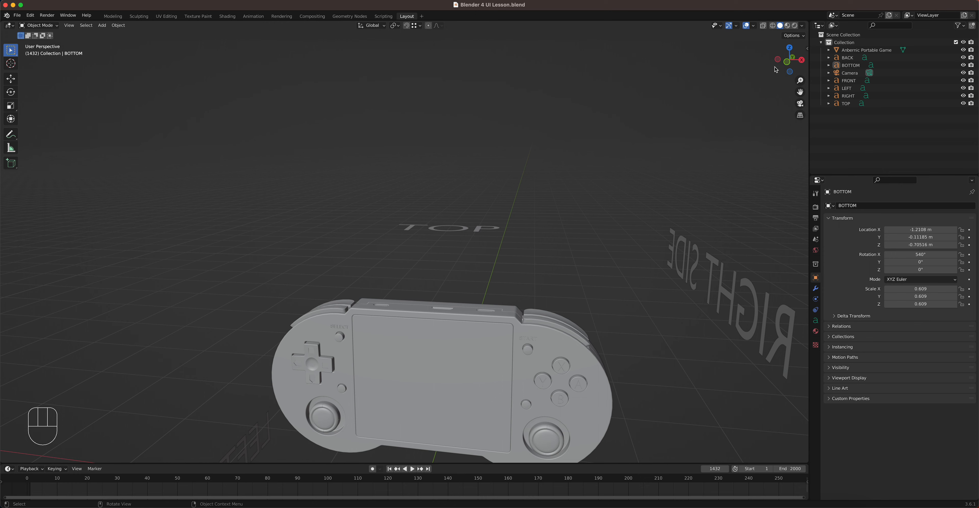
# Step: Use the navigation gizmo to orbit the console and snap to the Top and Front views, returning to a perspective view
pyautogui.moveTo(784, 54); pyautogui.dragTo(790, 56)
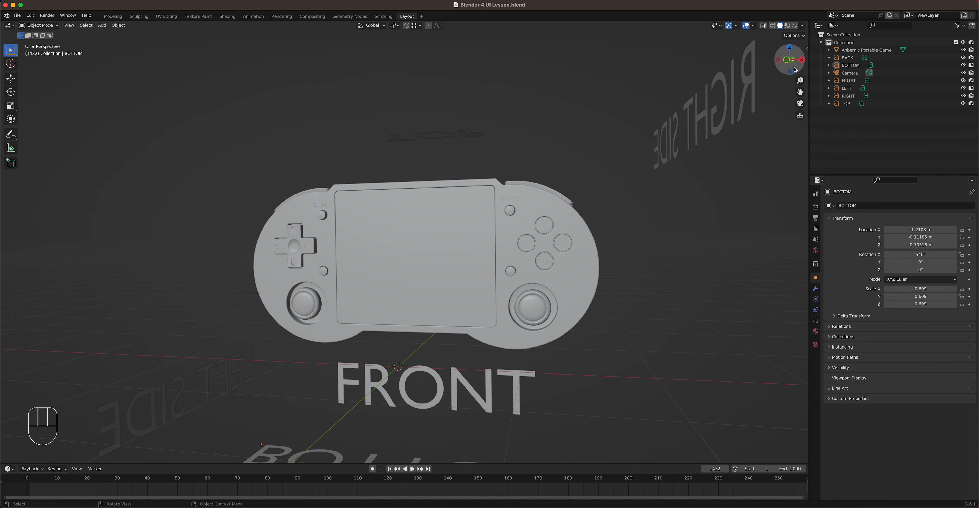
pyautogui.click(789, 50)
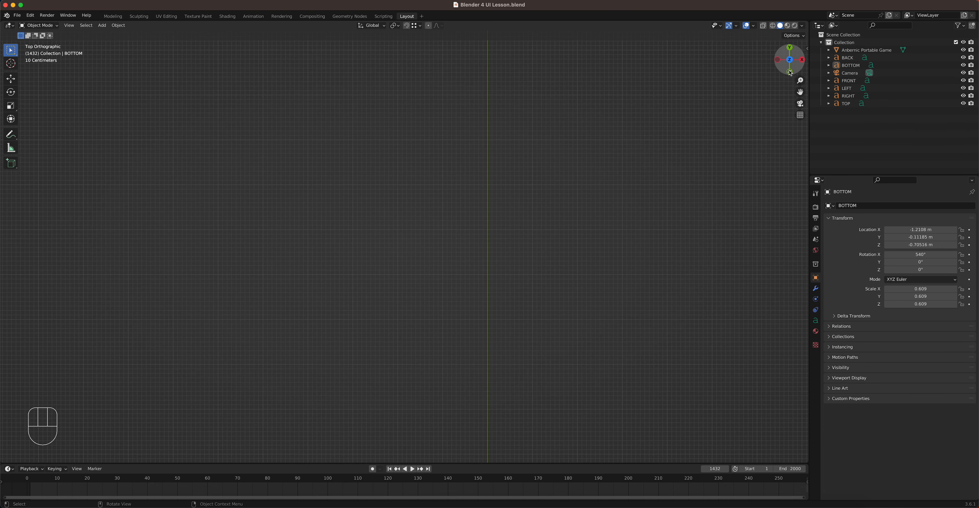
pyautogui.click(790, 72)
pyautogui.moveTo(787, 57)
pyautogui.mouseDown()
pyautogui.moveTo(798, 47)
pyautogui.moveTo(794, 67)
pyautogui.moveTo(789, 59)
pyautogui.mouseUp()
pyautogui.moveTo(503, 196)
pyautogui.mouseDown(button='middle')
pyautogui.moveTo(490, 203)
pyautogui.moveTo(477, 185)
pyautogui.moveTo(486, 210)
pyautogui.moveTo(489, 189)
pyautogui.mouseUp(button='middle')
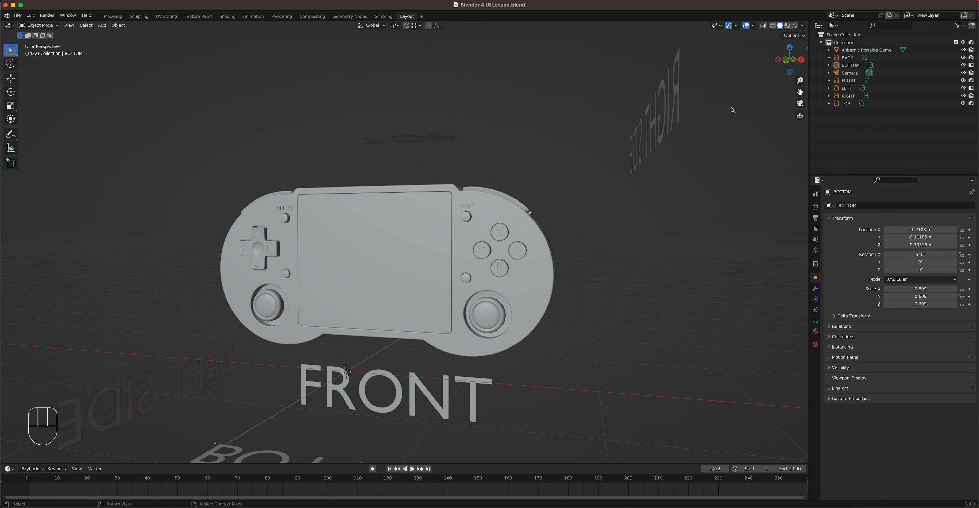
pyautogui.moveTo(784, 55); pyautogui.dragTo(765, 73)
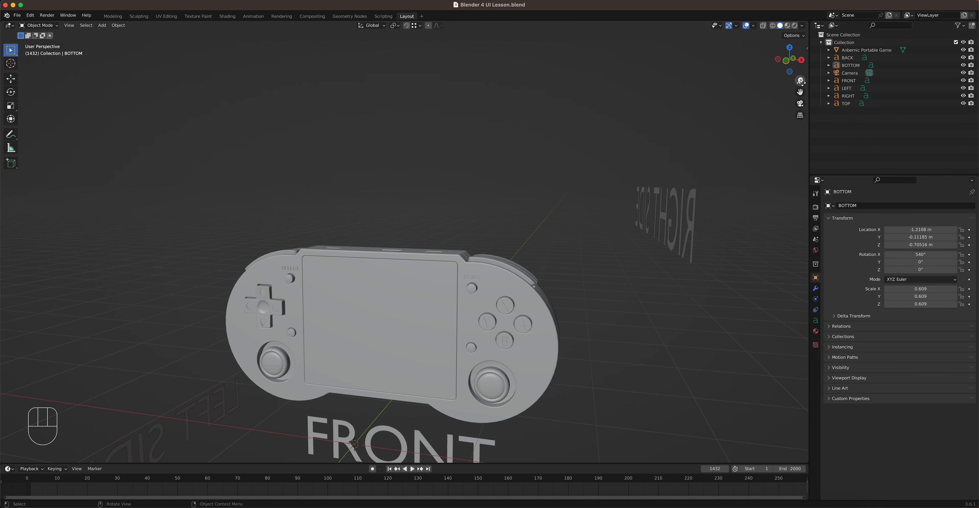
# Step: Zoom in on the console, orbit it with the navigation gizmo and pan it across the viewport
pyautogui.moveTo(800, 81)
pyautogui.mouseDown()
pyautogui.moveTo(800, 69)
pyautogui.moveTo(802, 94)
pyautogui.mouseUp()
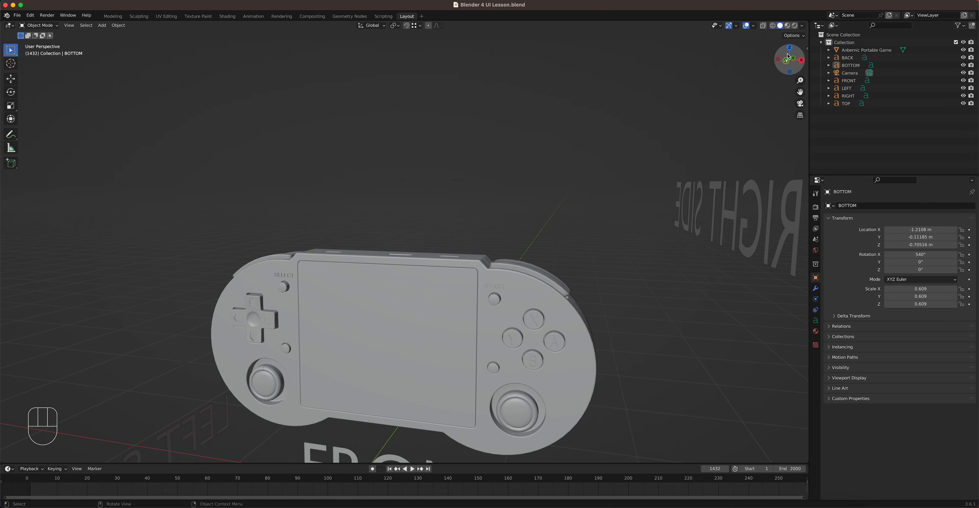
pyautogui.moveTo(788, 57); pyautogui.dragTo(788, 62)
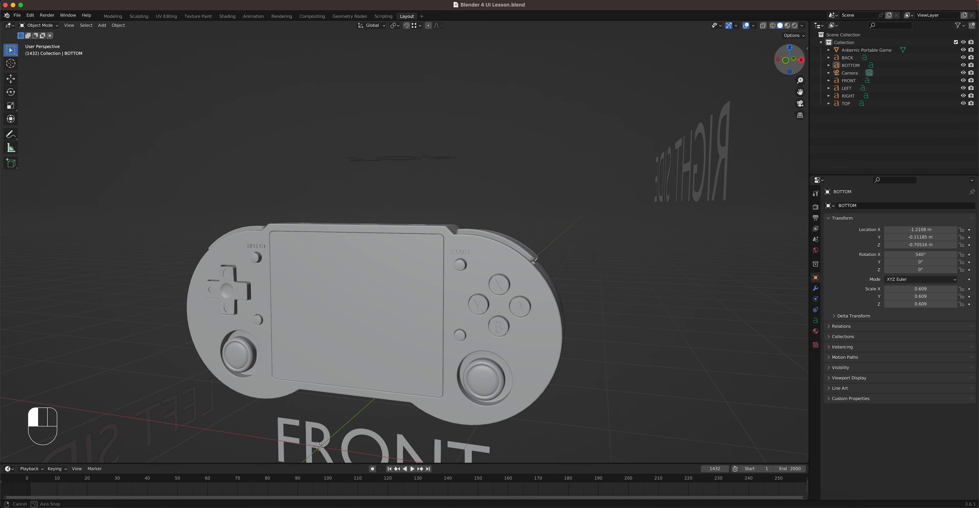
pyautogui.moveTo(788, 62); pyautogui.dragTo(804, 58)
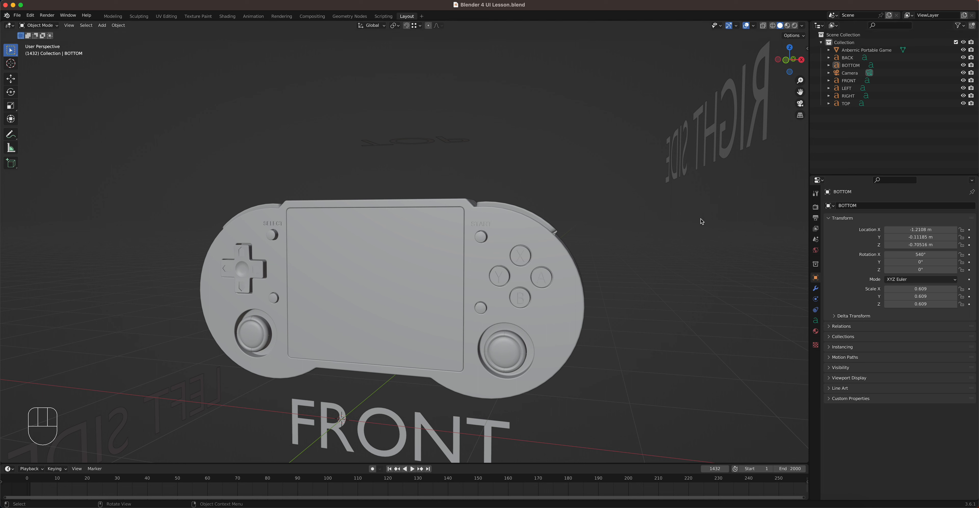
pyautogui.press('shift')
pyautogui.keyDown('shift'); pyautogui.moveTo(629, 240); pyautogui.dragTo(646, 229, button='middle'); pyautogui.keyUp('shift')
pyautogui.press('ctrl')
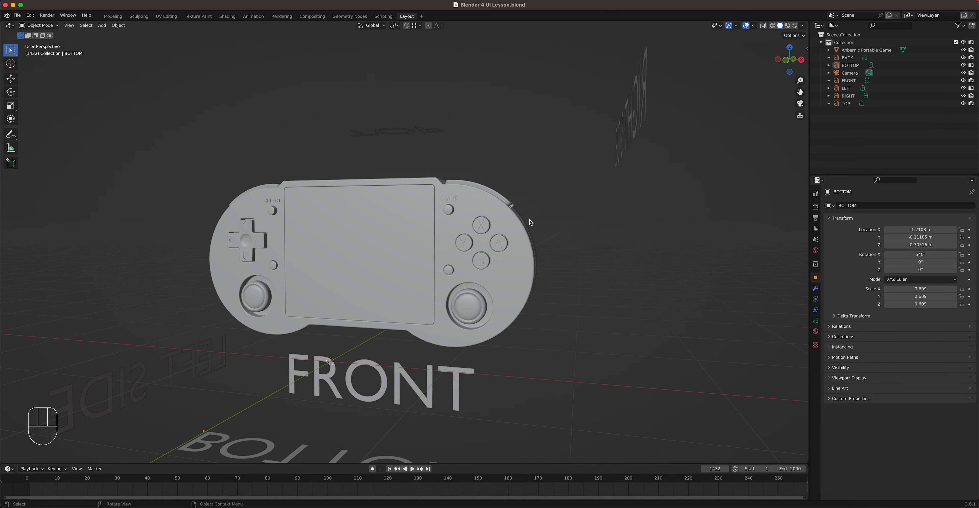
# Step: Select the handheld console in the viewport, then orbit and zoom in to view its front up close
pyautogui.click(390, 259)
pyautogui.moveTo(401, 245)
pyautogui.mouseDown(button='middle')
pyautogui.moveTo(406, 233)
pyautogui.moveTo(399, 255)
pyautogui.moveTo(443, 245)
pyautogui.moveTo(394, 238)
pyautogui.moveTo(399, 254)
pyautogui.moveTo(407, 249)
pyautogui.moveTo(393, 244)
pyautogui.moveTo(400, 255)
pyautogui.moveTo(341, 242)
pyautogui.moveTo(406, 250)
pyautogui.mouseUp(button='middle')
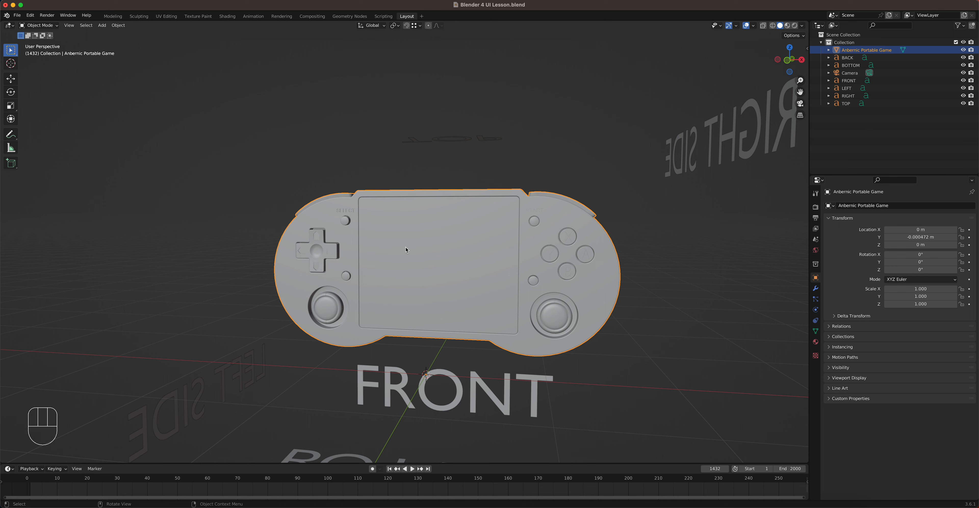
pyautogui.click(458, 263)
pyautogui.scroll(3, 490, 269)
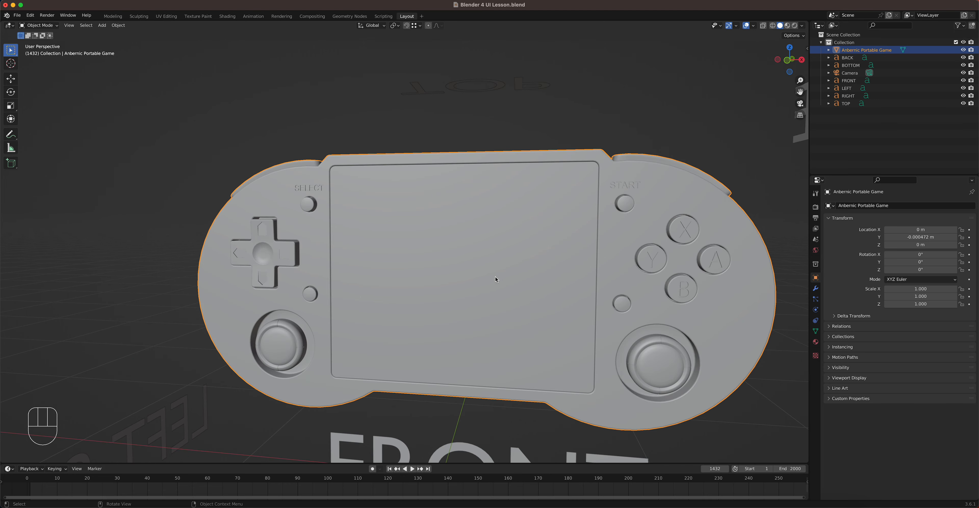
pyautogui.moveTo(479, 281); pyautogui.dragTo(476, 280, button='middle')
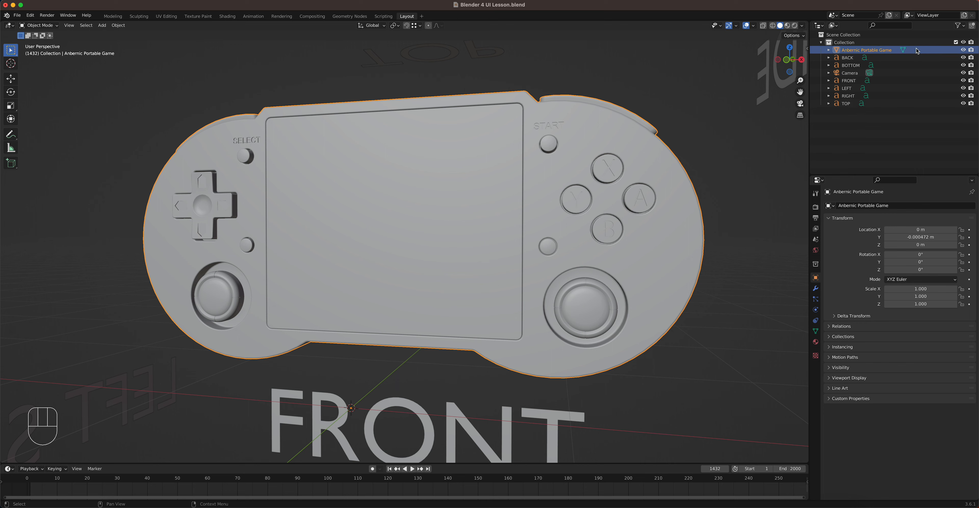
# Step: Select the FRONT text in the viewport, then the console, FRONT, LEFT, RIGHT and finally Camera in the Outliner
pyautogui.click(323, 404)
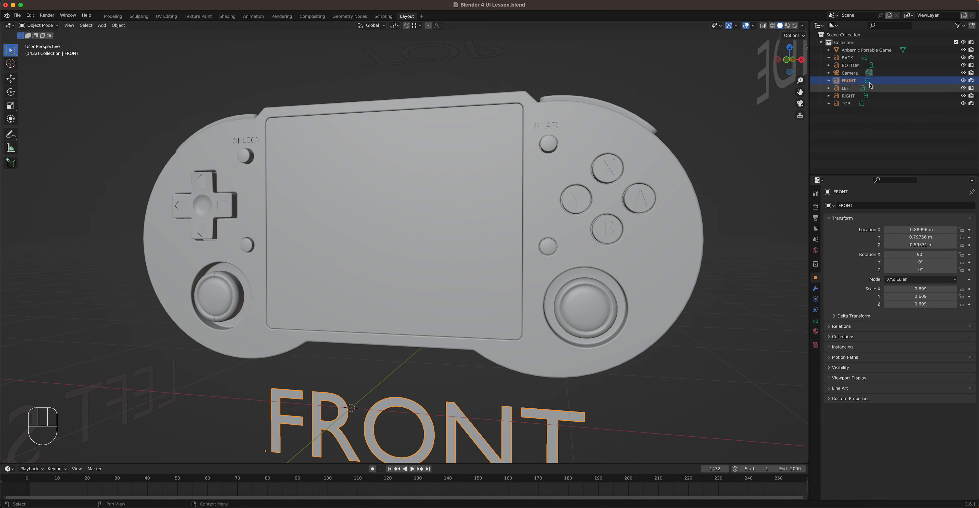
pyautogui.click(885, 51)
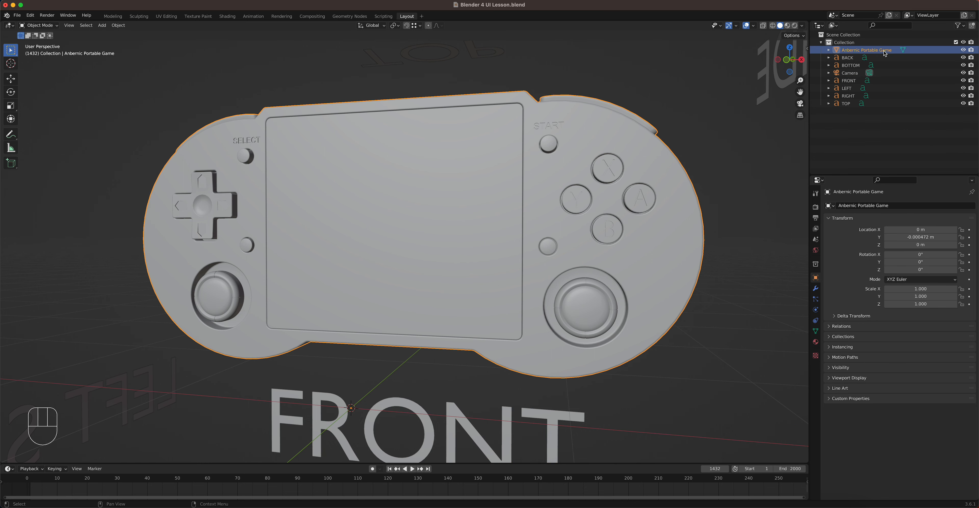
pyautogui.click(884, 80)
pyautogui.click(884, 89)
pyautogui.click(883, 96)
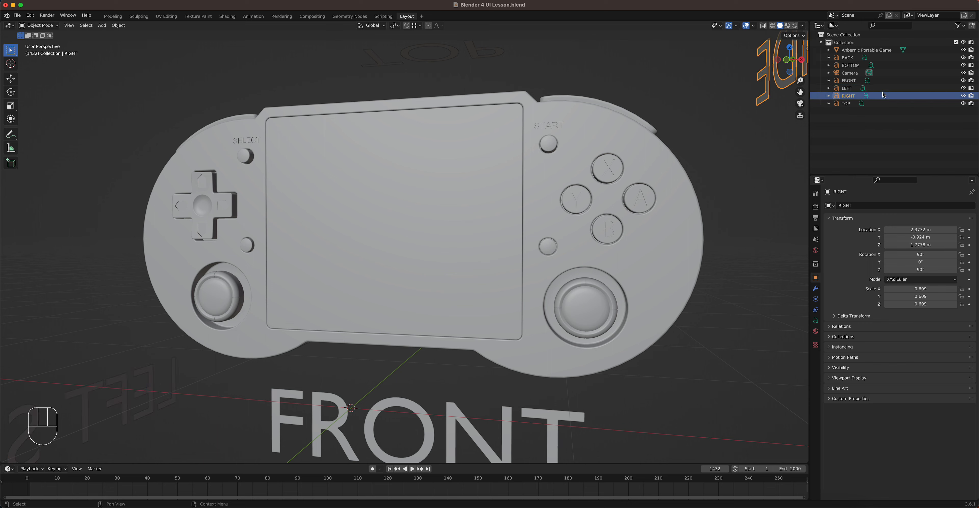
pyautogui.click(883, 72)
# Step: Expand and collapse the Camera's Outliner entry, and toggle its viewport visibility off and back on
pyautogui.scroll(-7, 575, 264)
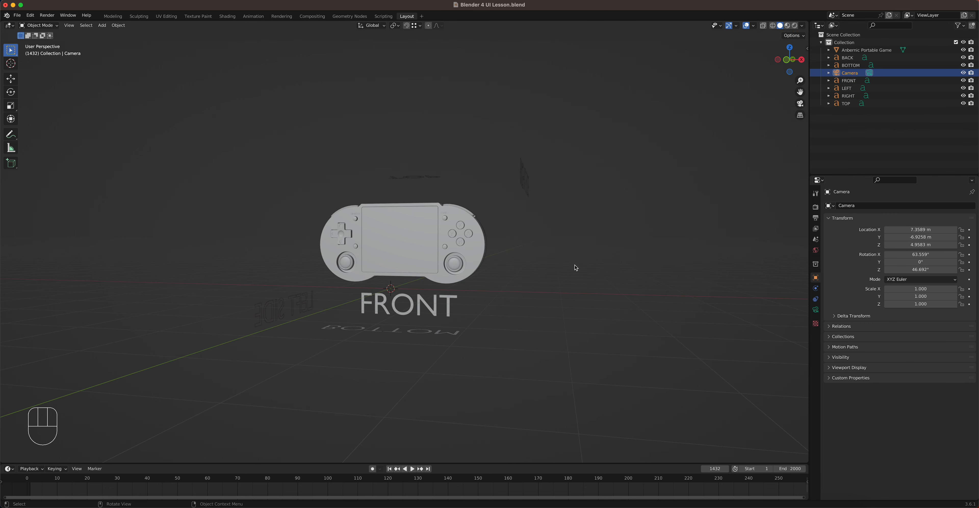
pyautogui.scroll(2, 551, 270)
pyautogui.moveTo(509, 254)
pyautogui.mouseDown(button='middle')
pyautogui.moveTo(498, 271)
pyautogui.moveTo(455, 271)
pyautogui.moveTo(487, 250)
pyautogui.moveTo(507, 261)
pyautogui.mouseUp(button='middle')
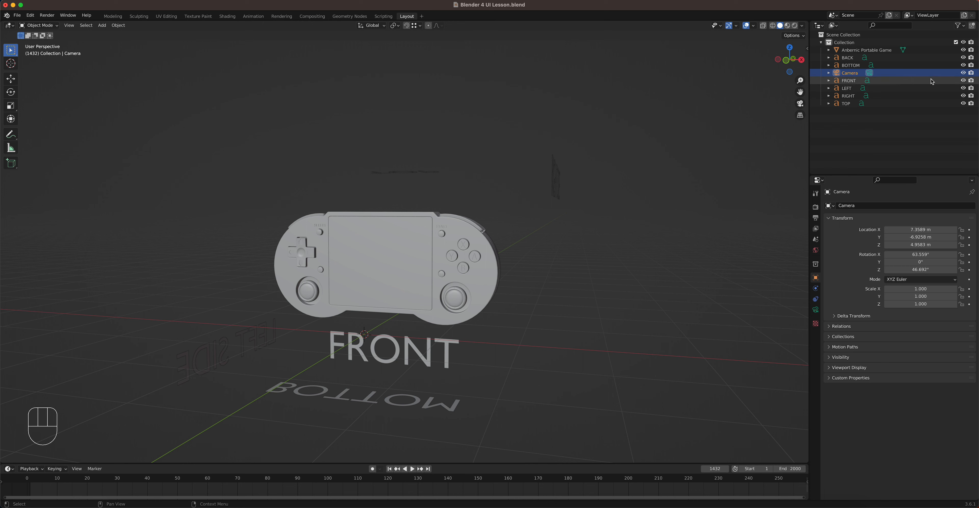
pyautogui.click(829, 74)
pyautogui.click(829, 73)
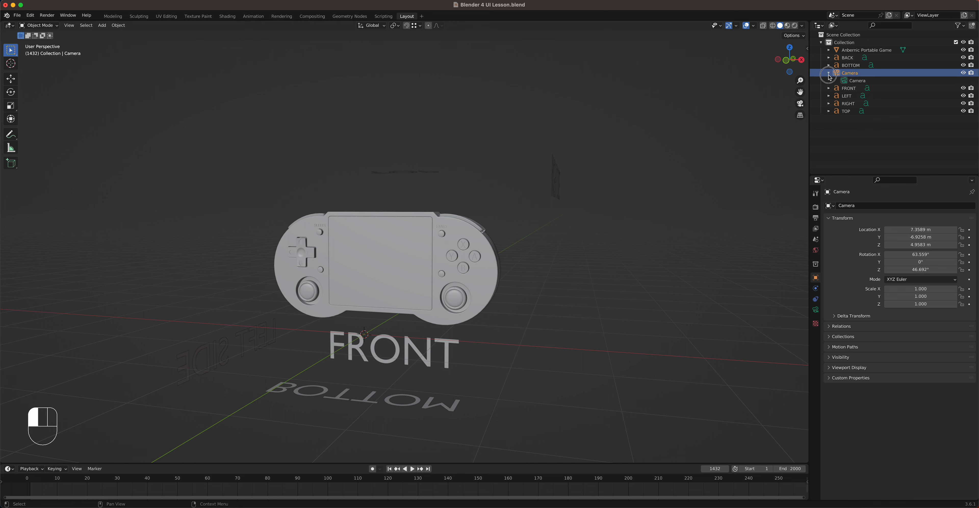
pyautogui.click(963, 73)
pyautogui.click(964, 73)
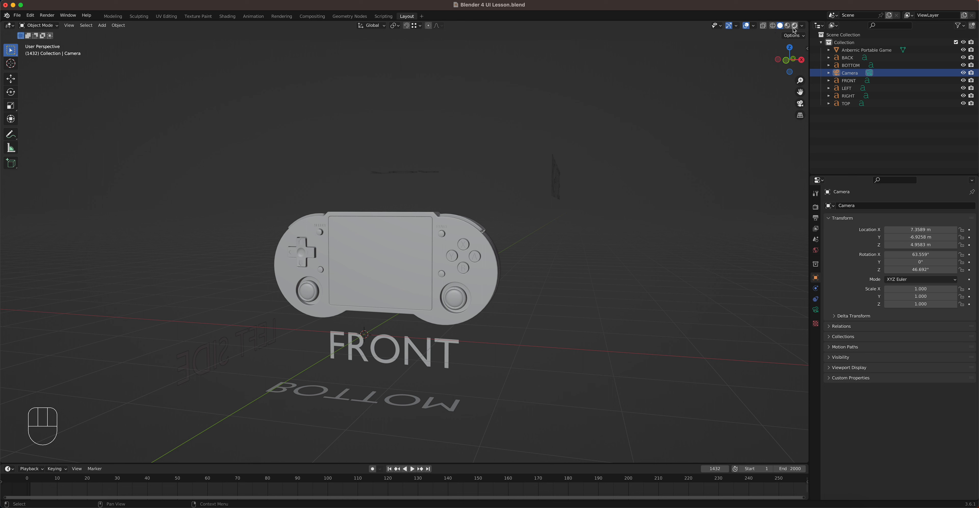
# Step: Switch the viewport to Wireframe shading and inspect the console's mesh structure up close
pyautogui.click(773, 26)
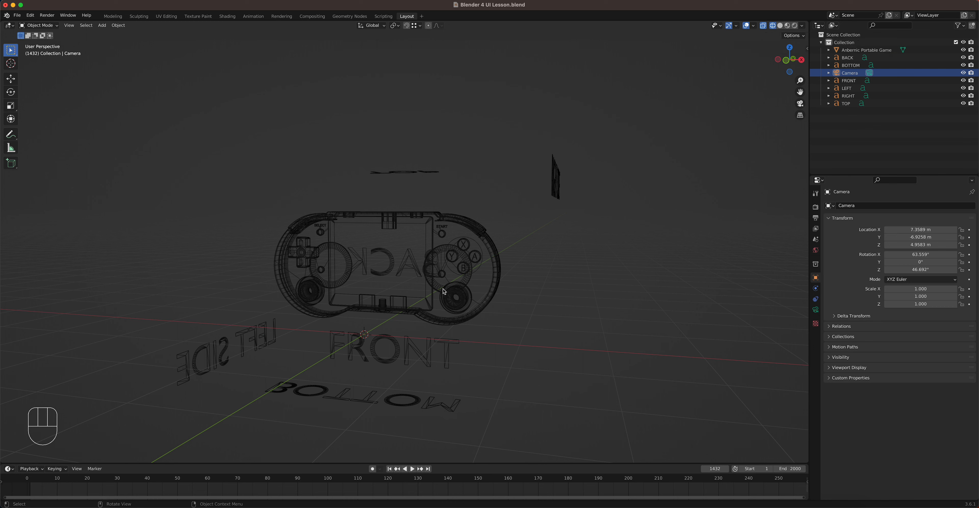
pyautogui.scroll(-2, 418, 297)
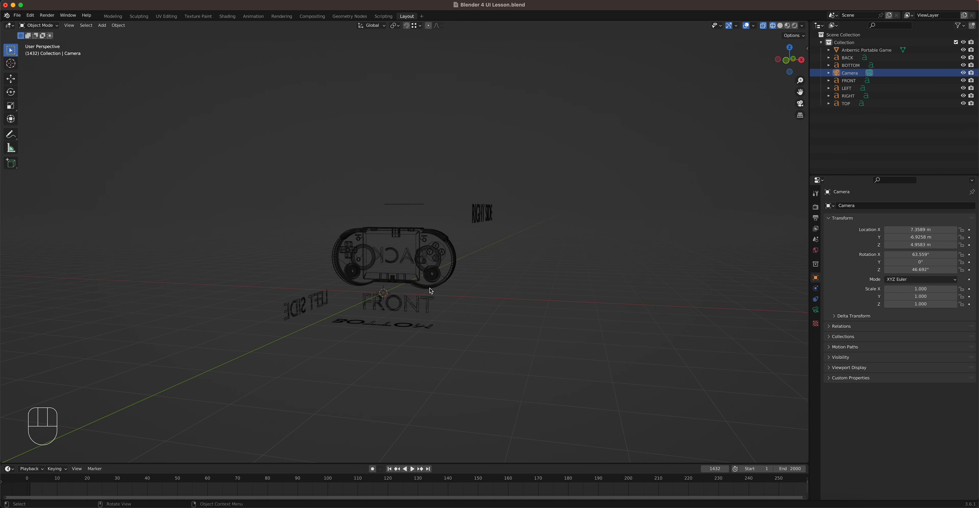
pyautogui.scroll(10, 431, 291)
pyautogui.scroll(-4, 431, 291)
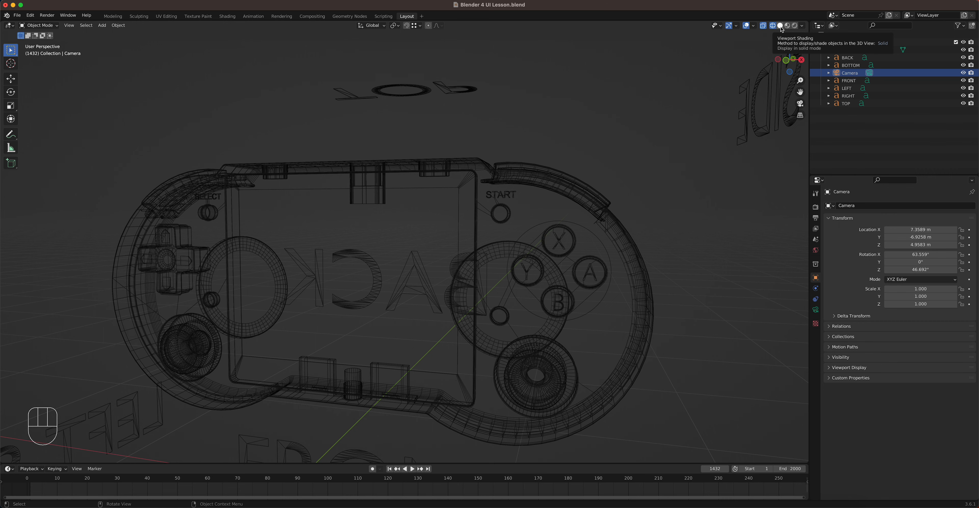
# Step: Compare Solid and Wireframe shading on the console, ending in Solid shading
pyautogui.click(780, 26)
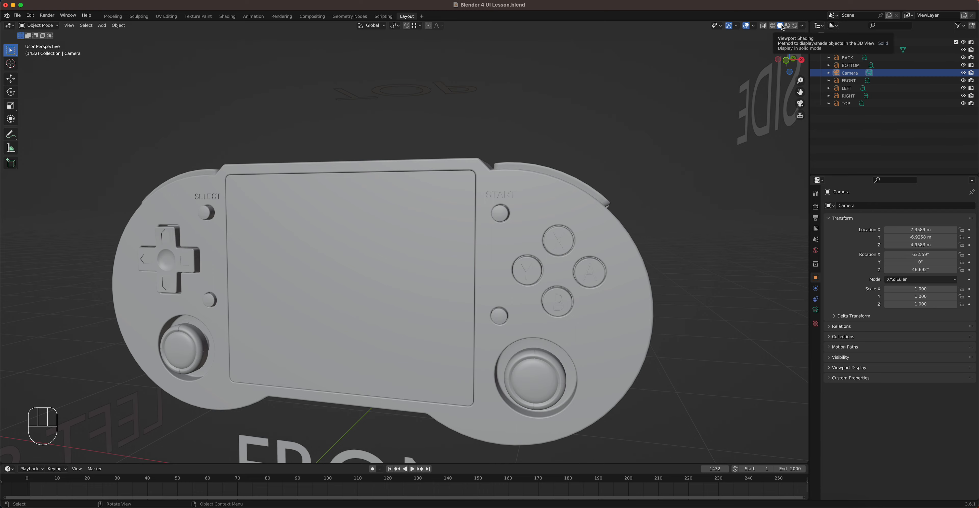
pyautogui.moveTo(441, 240)
pyautogui.mouseDown(button='middle')
pyautogui.moveTo(433, 239)
pyautogui.moveTo(441, 236)
pyautogui.mouseUp(button='middle')
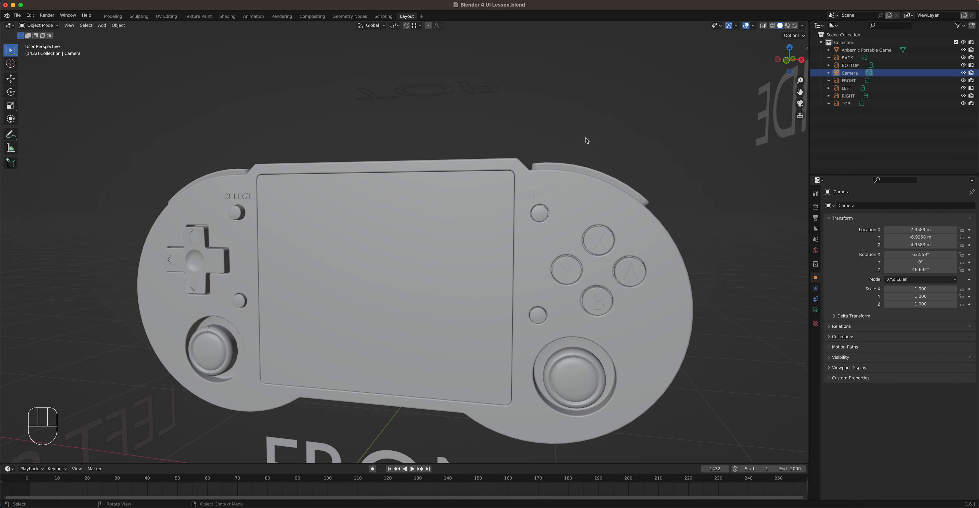
pyautogui.click(772, 27)
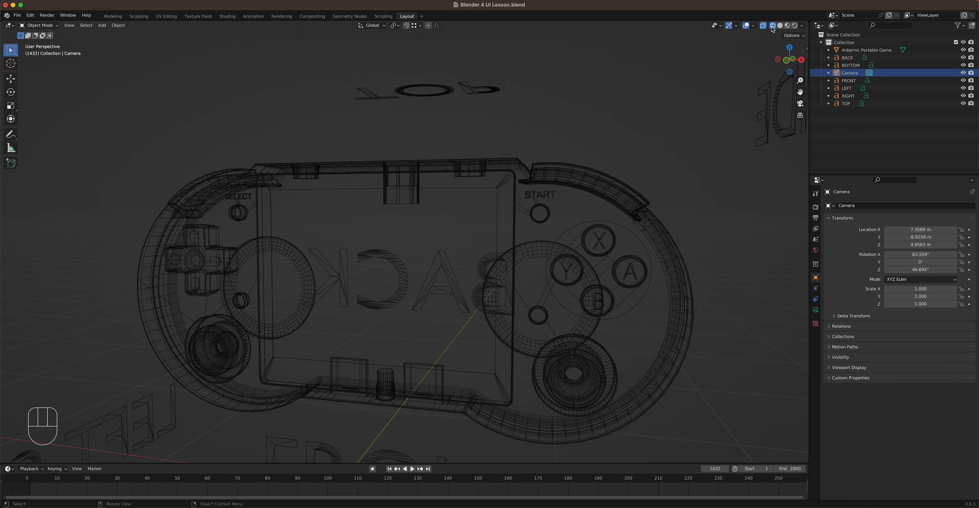
pyautogui.click(779, 25)
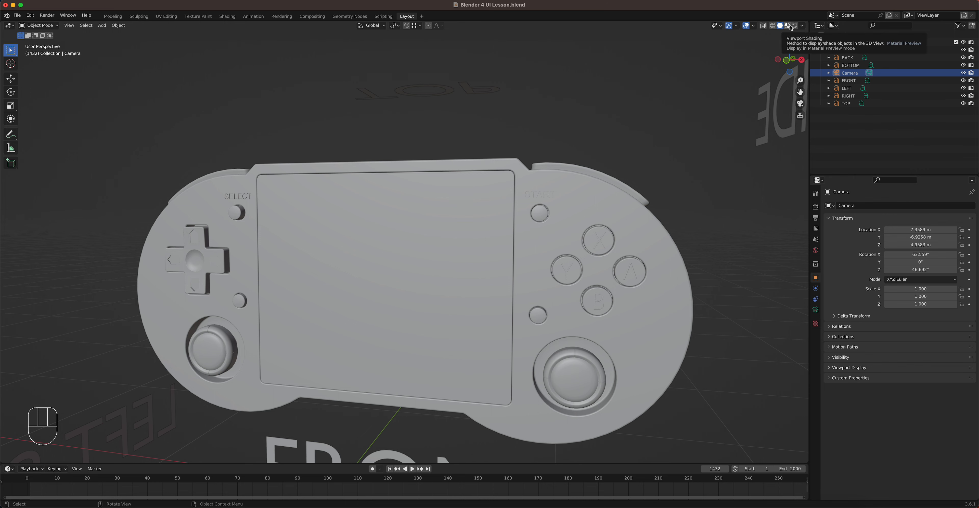
# Step: Switch the viewport to Material Preview shading and inspect the console's materials from the front, from below and at an angle
pyautogui.click(788, 26)
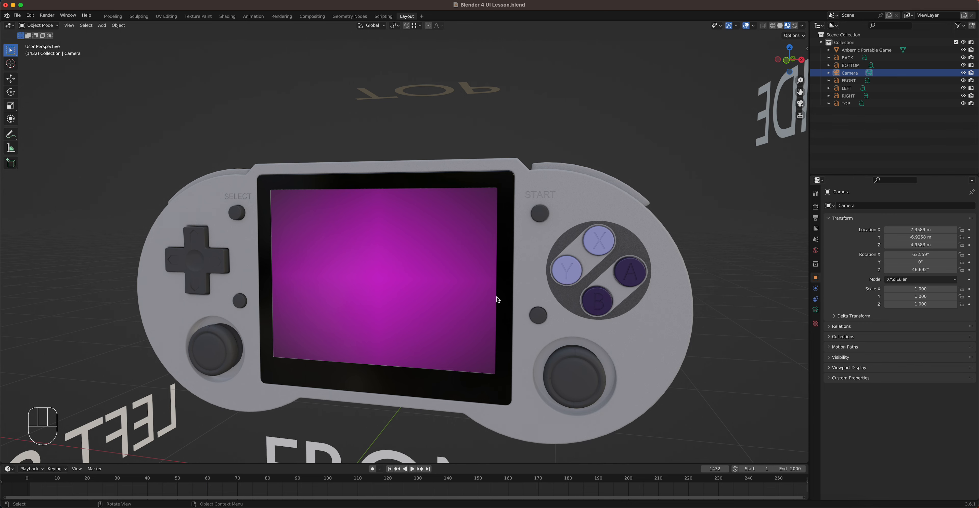
pyautogui.scroll(-4, 486, 308)
pyautogui.scroll(-3, 486, 307)
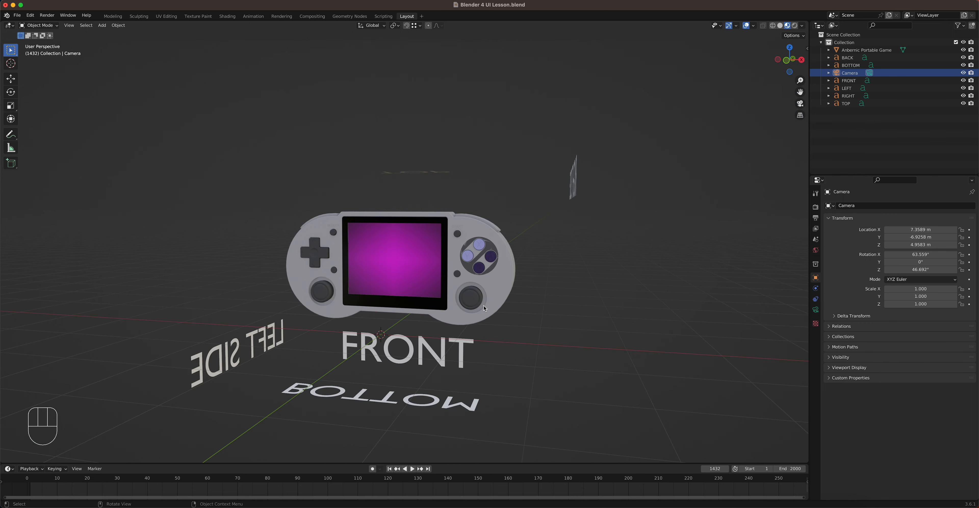
pyautogui.moveTo(485, 307)
pyautogui.mouseDown(button='middle')
pyautogui.moveTo(475, 313)
pyautogui.moveTo(483, 309)
pyautogui.mouseUp(button='middle')
pyautogui.scroll(5, 482, 309)
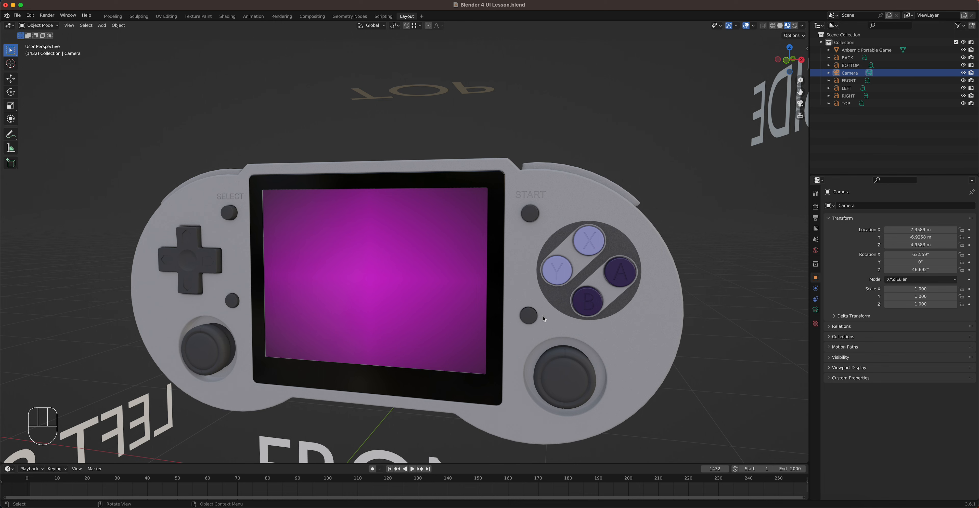
pyautogui.scroll(-5, 542, 318)
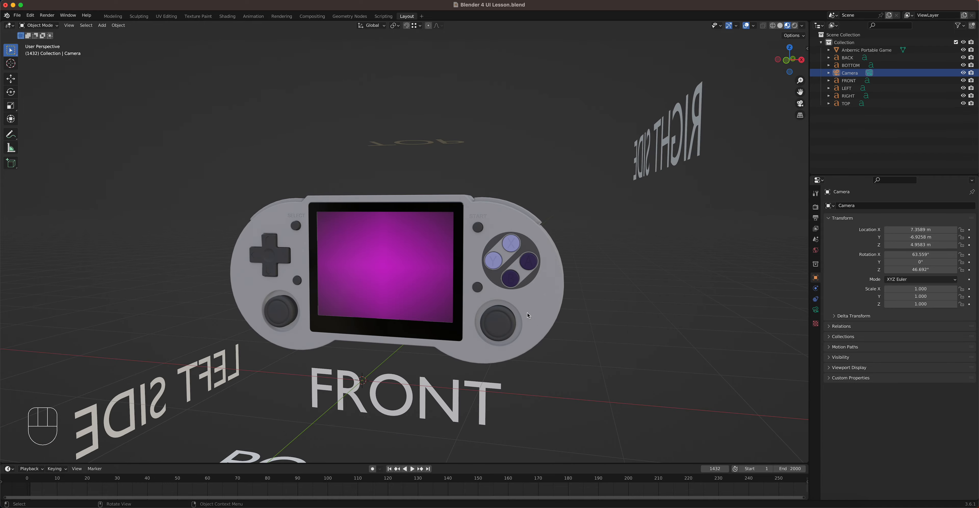
pyautogui.moveTo(528, 313); pyautogui.dragTo(516, 251, button='middle')
pyautogui.scroll(3, 459, 165)
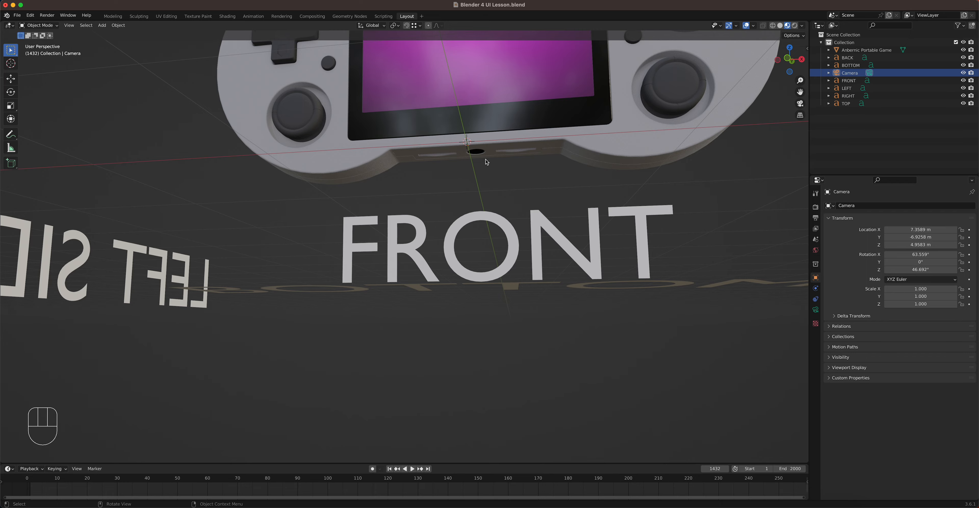
pyautogui.keyDown('shift'); pyautogui.moveTo(495, 164); pyautogui.dragTo(476, 250, button='middle'); pyautogui.keyUp('shift')
pyautogui.moveTo(542, 251); pyautogui.dragTo(437, 277, button='middle')
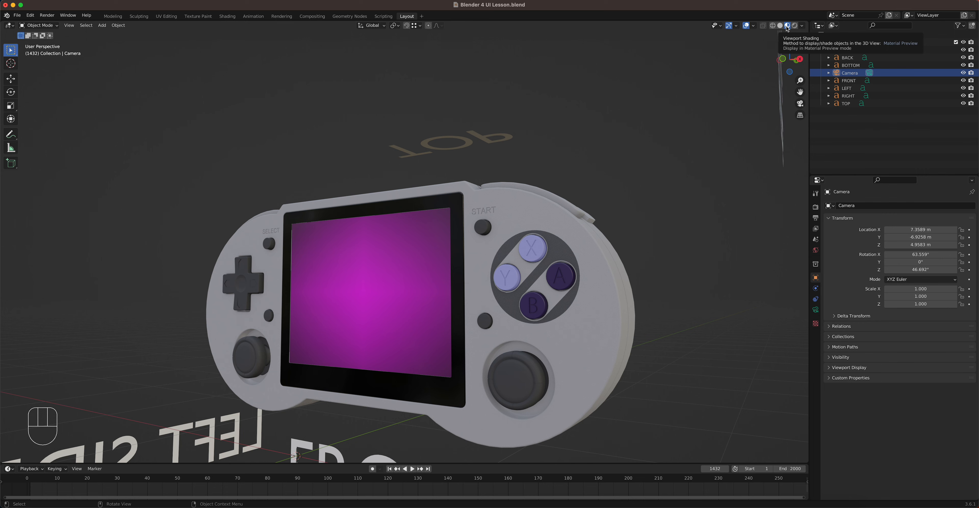
# Step: Switch the viewport to Rendered shading and frame the whole console with its surrounding text labels
pyautogui.click(795, 26)
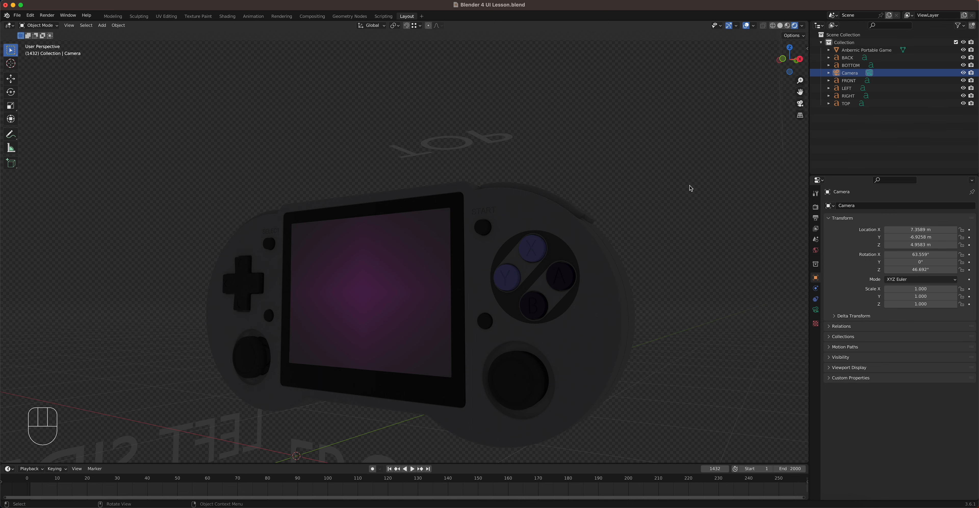
pyautogui.keyDown('shift'); pyautogui.moveTo(440, 286); pyautogui.dragTo(457, 257, button='middle'); pyautogui.keyUp('shift')
pyautogui.scroll(-3, 456, 258)
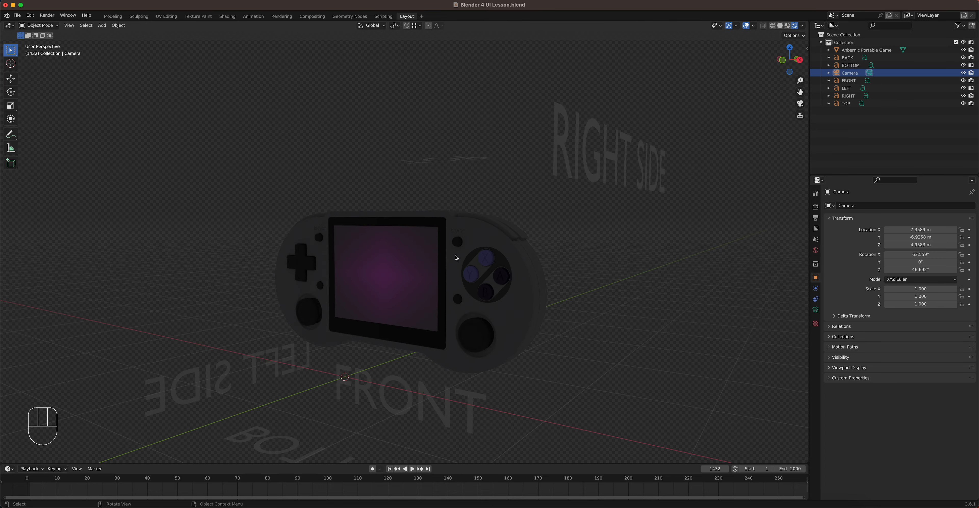
# Step: Open the render properties, switch the render engine to Cycles and set it back to Eevee
pyautogui.click(816, 207)
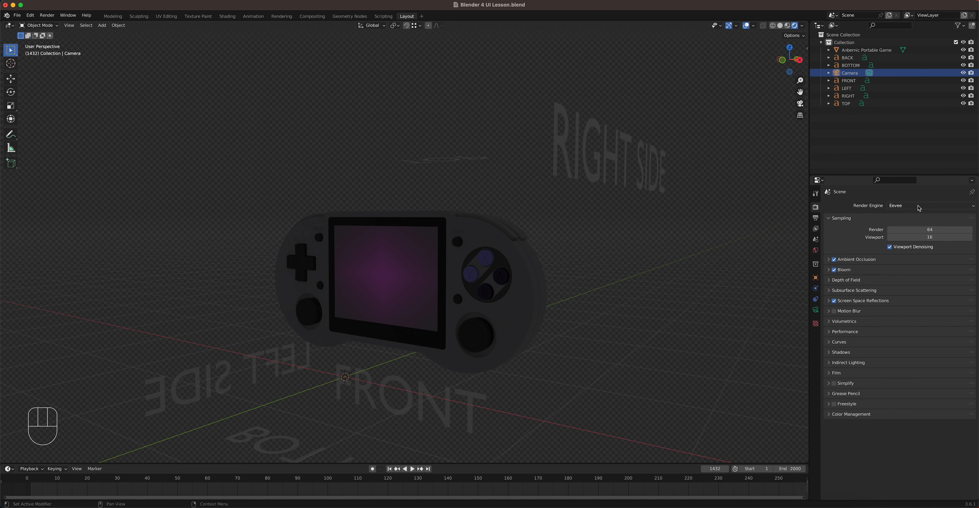
pyautogui.click(909, 209)
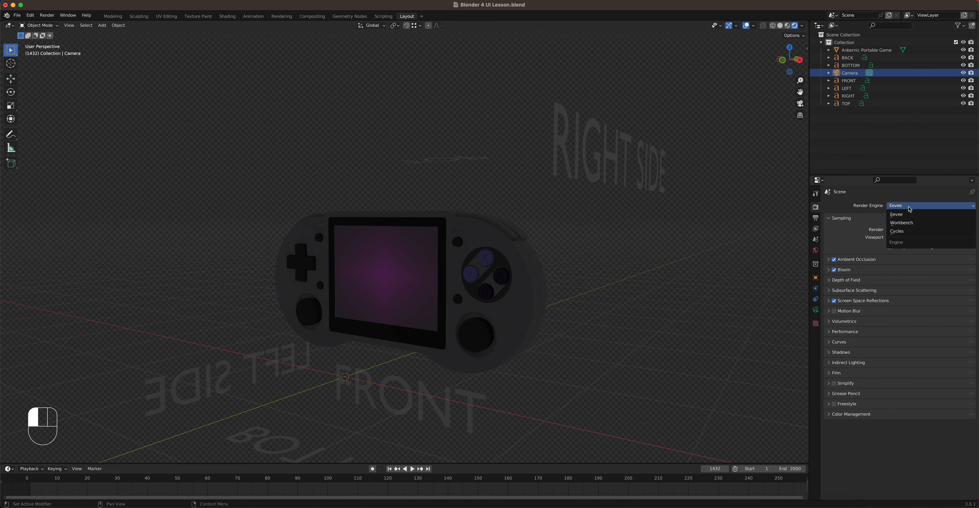
pyautogui.click(912, 231)
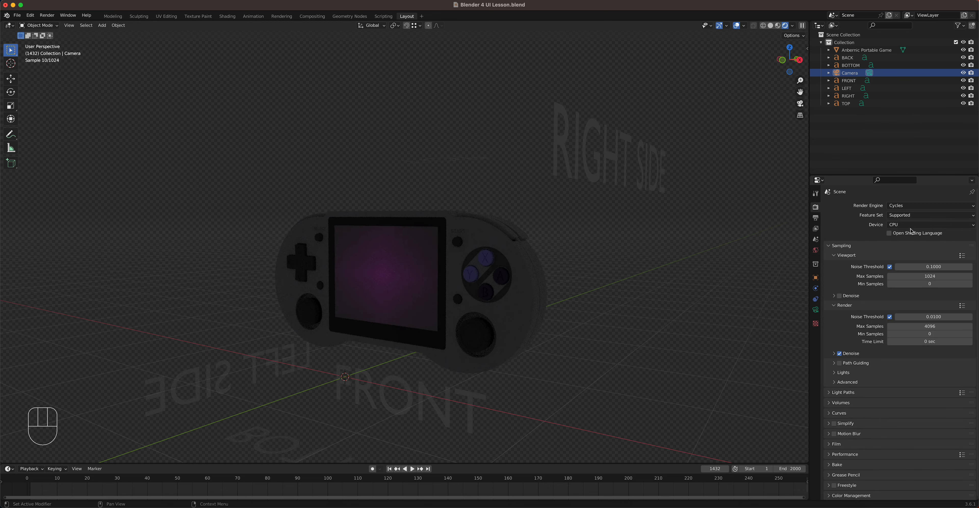
pyautogui.click(909, 207)
pyautogui.click(908, 212)
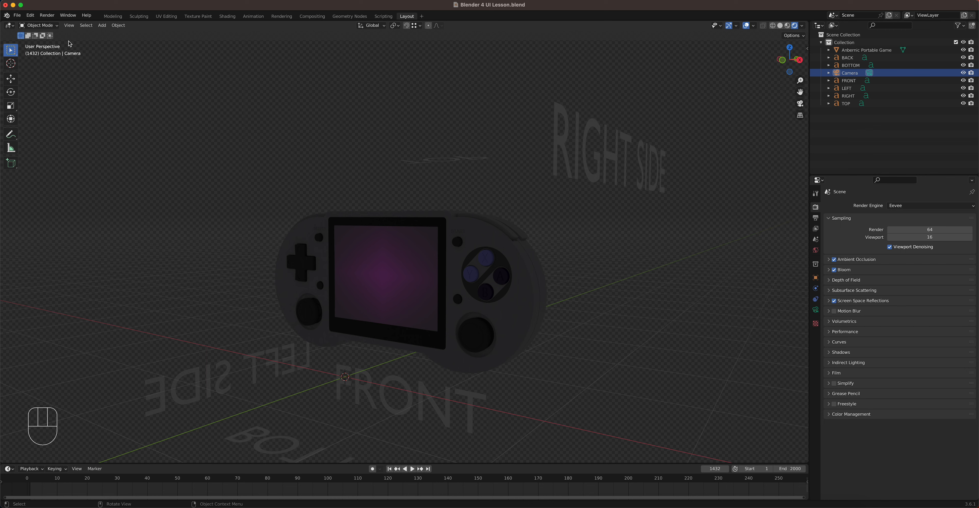
# Step: Browse the Object and Add commands, and collapse and re-expand the Collection in the Outliner
pyautogui.click(116, 25)
pyautogui.moveTo(102, 25)
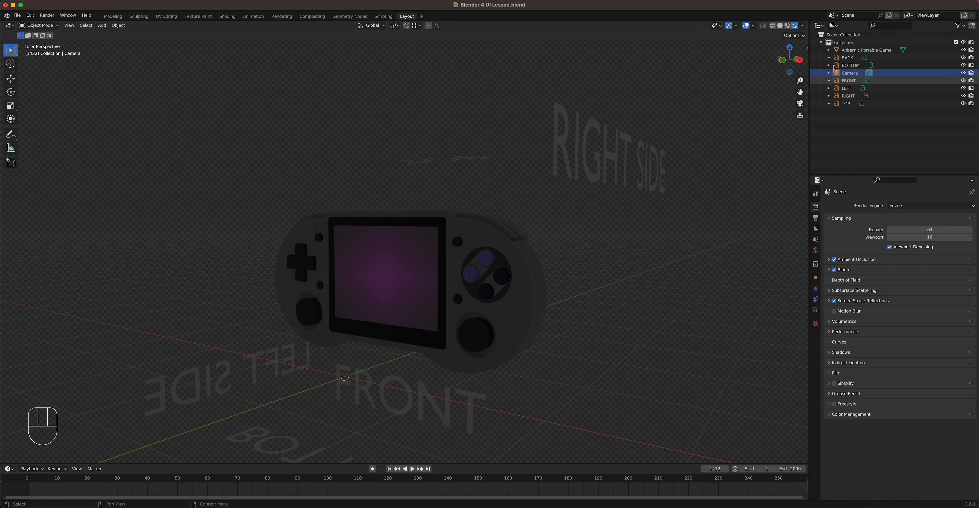
pyautogui.click(821, 42)
pyautogui.click(821, 42)
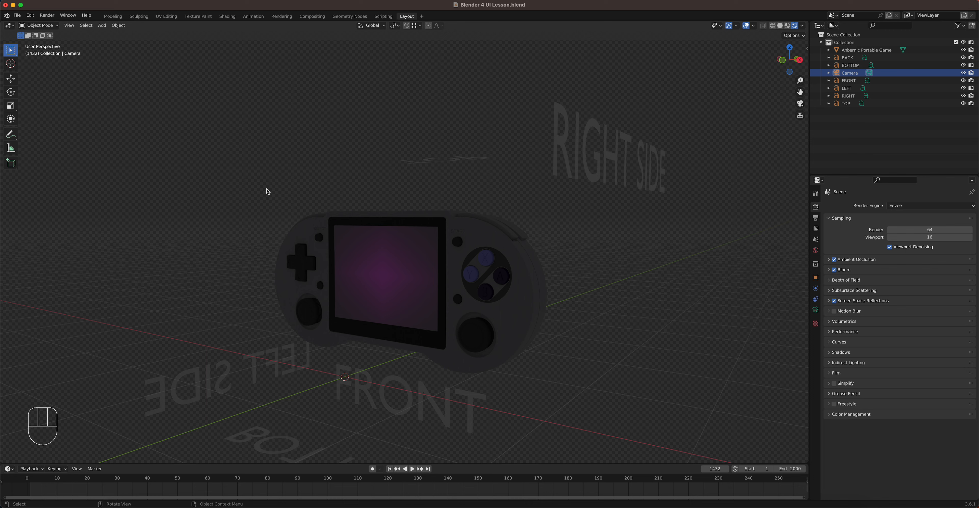
# Step: Show the scene in Solid and Wireframe shading, and select and deselect the FRONT text by its wireframe outline
pyautogui.click(779, 26)
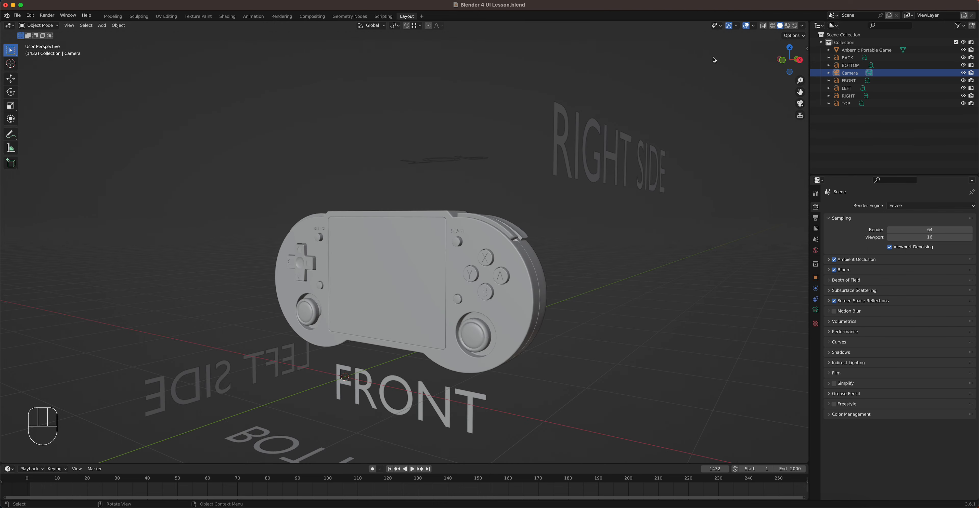
pyautogui.click(772, 25)
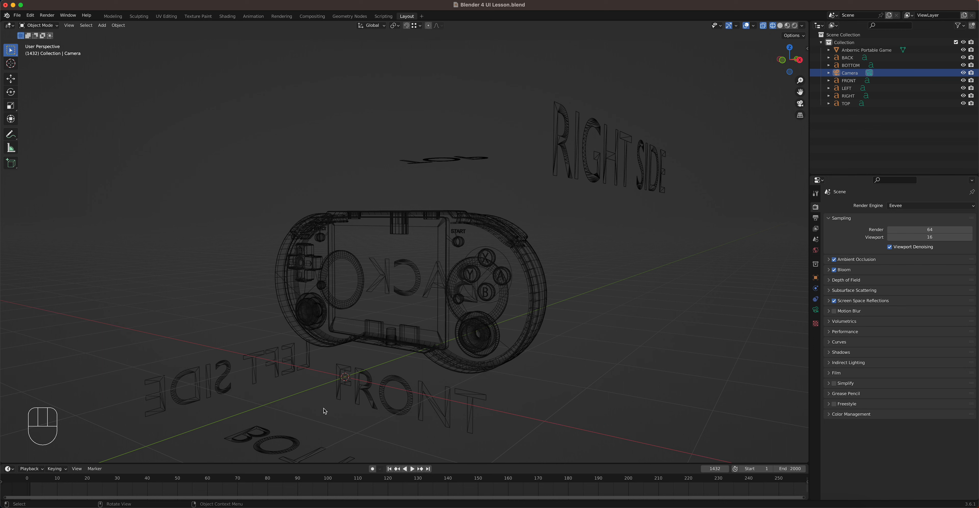
pyautogui.click(346, 386)
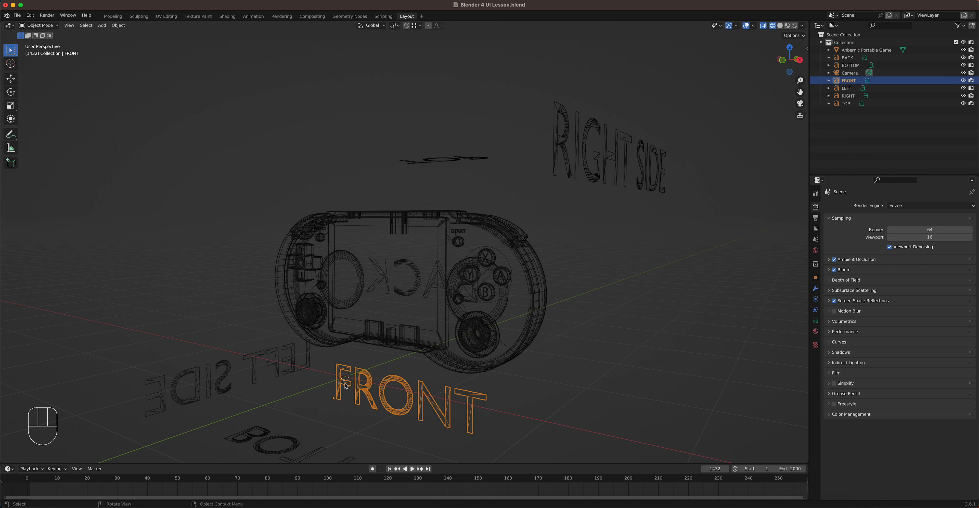
pyautogui.click(345, 378)
pyautogui.click(347, 410)
pyautogui.moveTo(323, 380); pyautogui.dragTo(304, 375, button='middle')
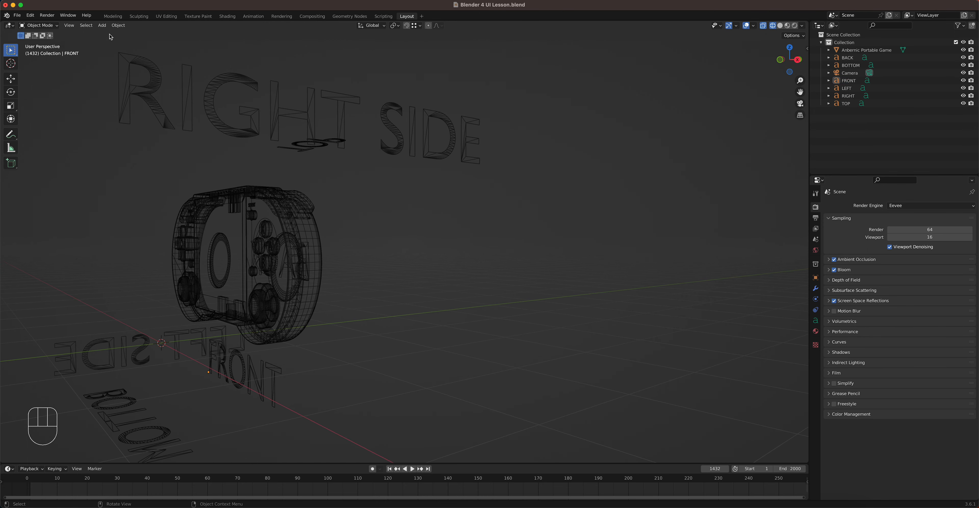
# Step: Add a point light to the scene at the 3D cursor
pyautogui.click(119, 25)
pyautogui.moveTo(102, 25)
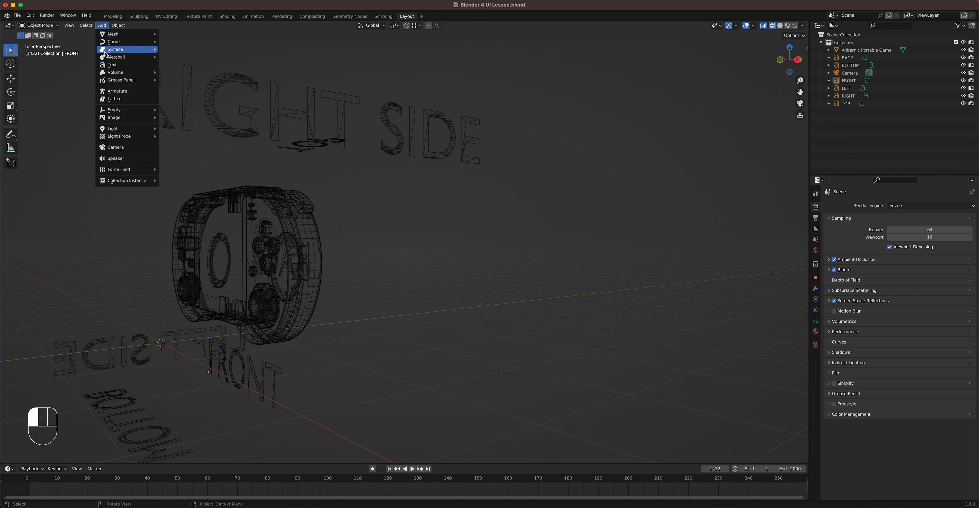
pyautogui.moveTo(124, 129)
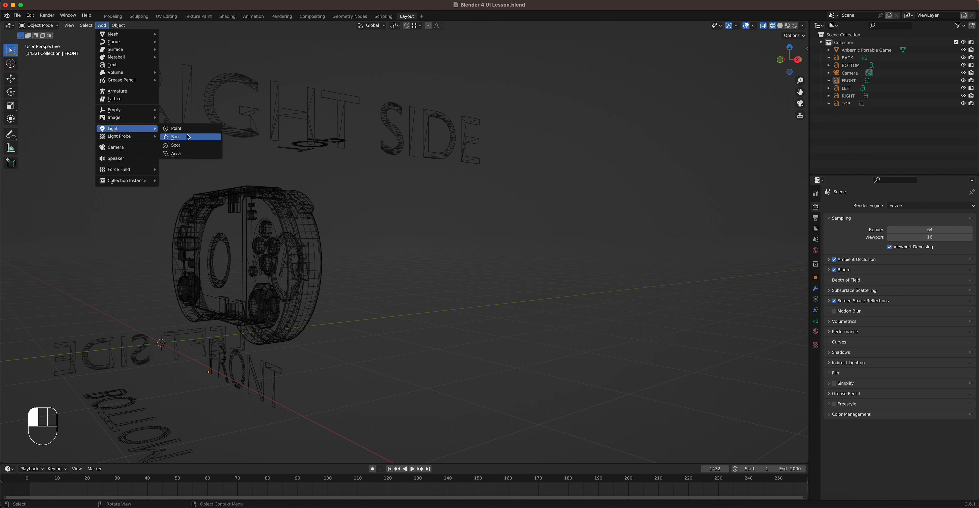
pyautogui.click(202, 132)
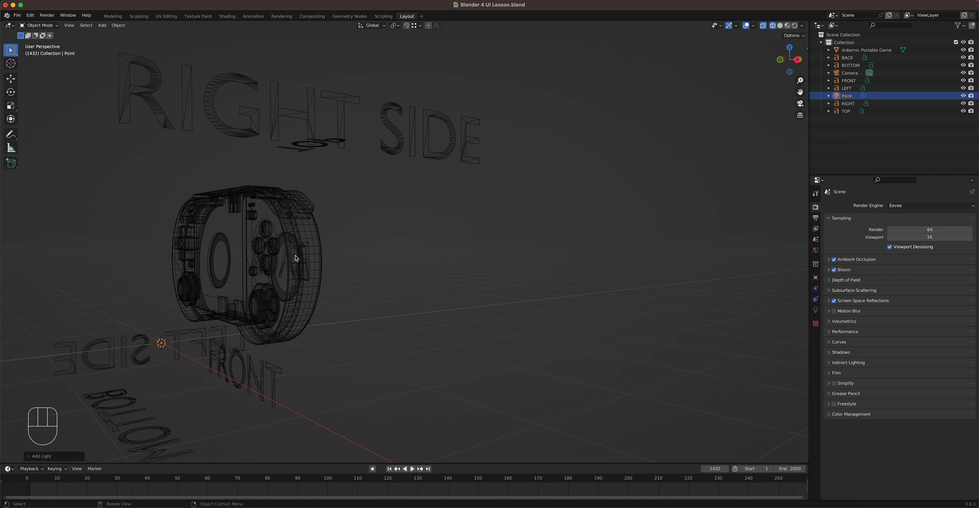
# Step: Switch the viewport to Solid shading and try to move the point light to the side of the console
pyautogui.click(780, 26)
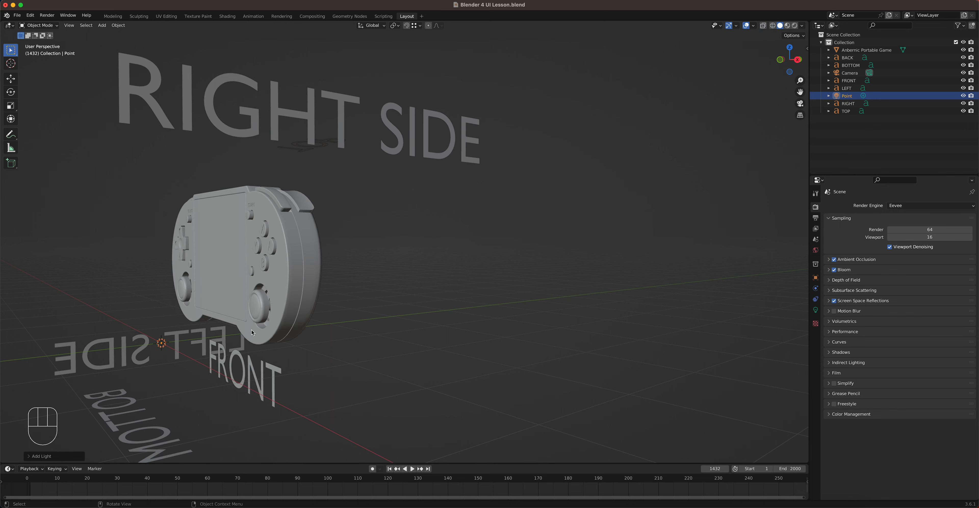
pyautogui.press('g')
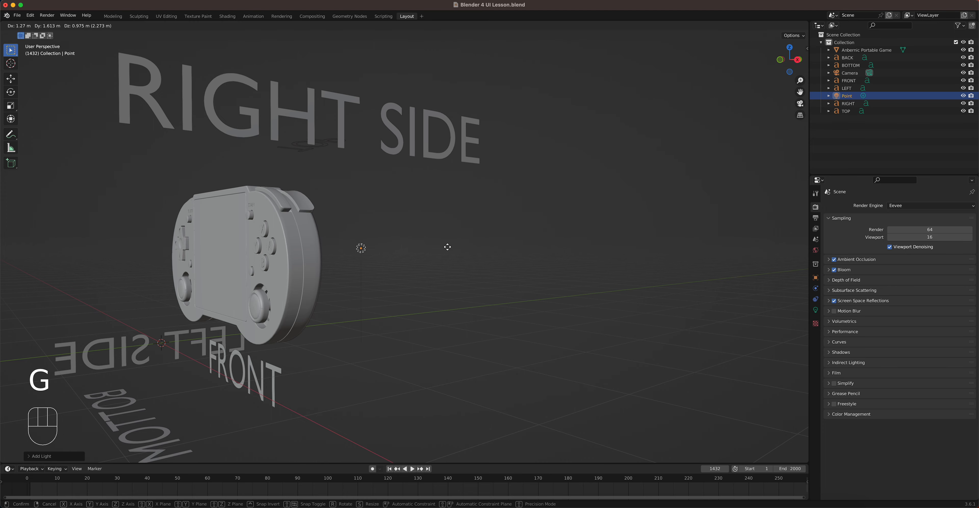
pyautogui.rightClick(447, 247)
pyautogui.moveTo(384, 315)
pyautogui.mouseDown(button='middle')
pyautogui.moveTo(356, 323)
pyautogui.moveTo(390, 311)
pyautogui.mouseUp(button='middle')
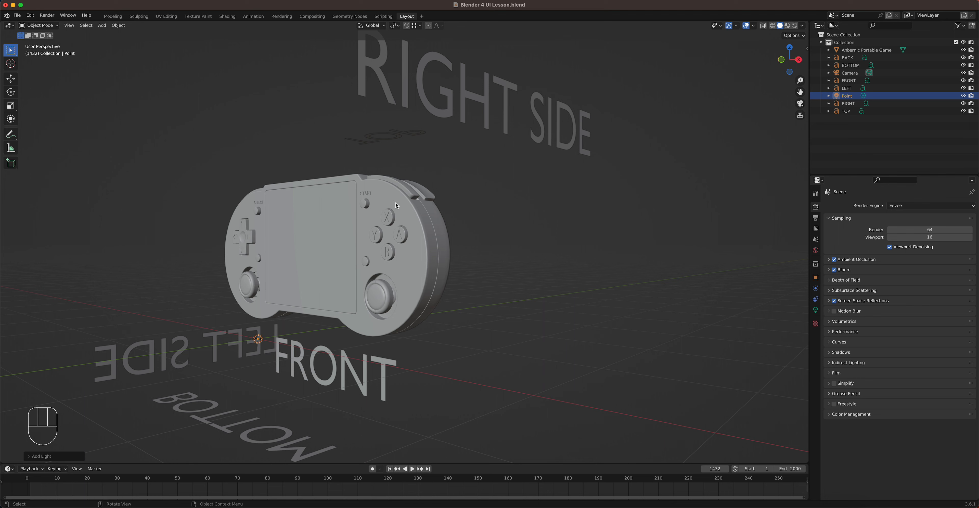
# Step: Compare Material Preview with Rendered shading, and move the point light out beyond the console's D-pad side in Rendered shading
pyautogui.click(788, 26)
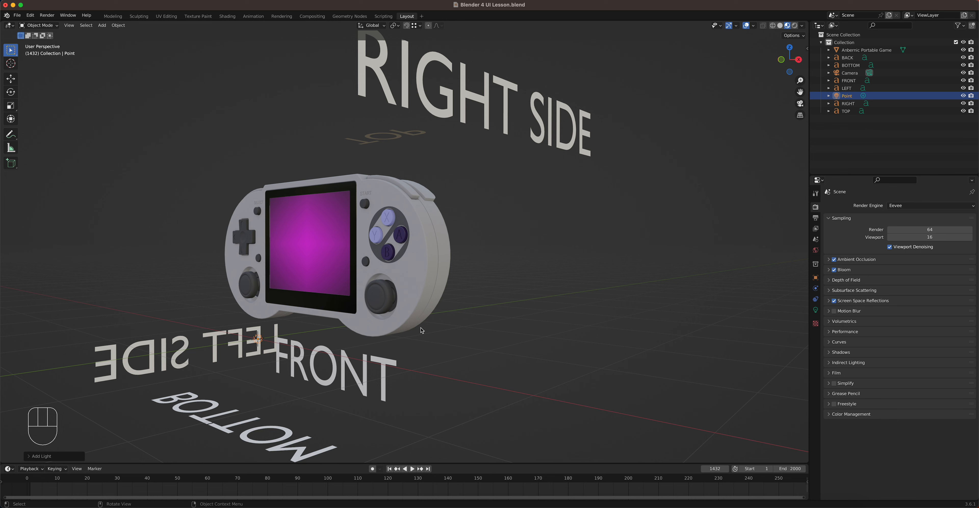
pyautogui.click(796, 26)
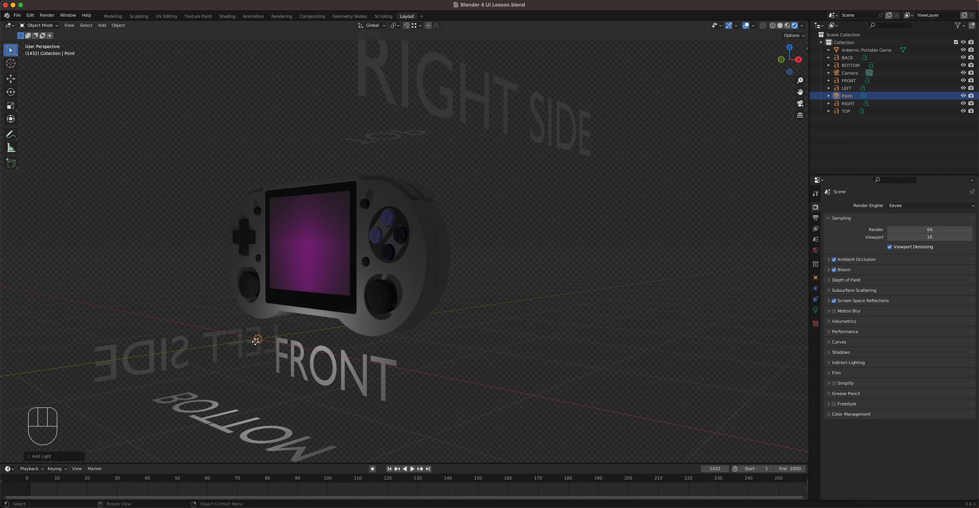
pyautogui.press('g')
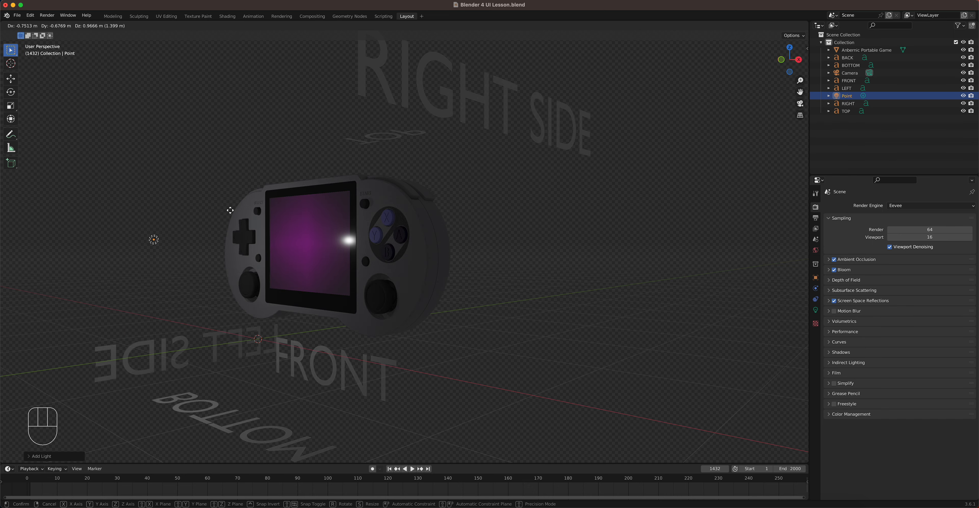
pyautogui.click(248, 216)
pyautogui.moveTo(248, 217); pyautogui.dragTo(376, 213, button='middle')
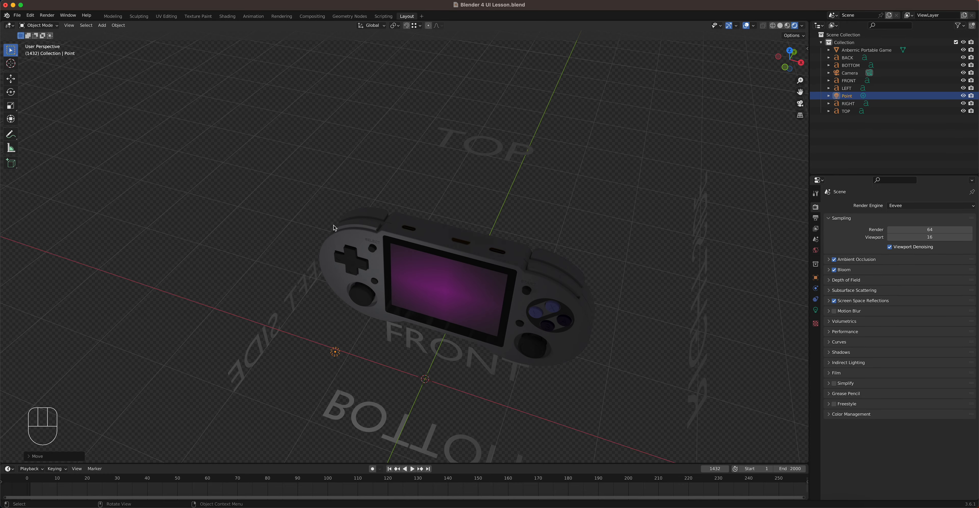
# Step: Move the point light in front of the console's X, Y, A and B buttons
pyautogui.press('g')
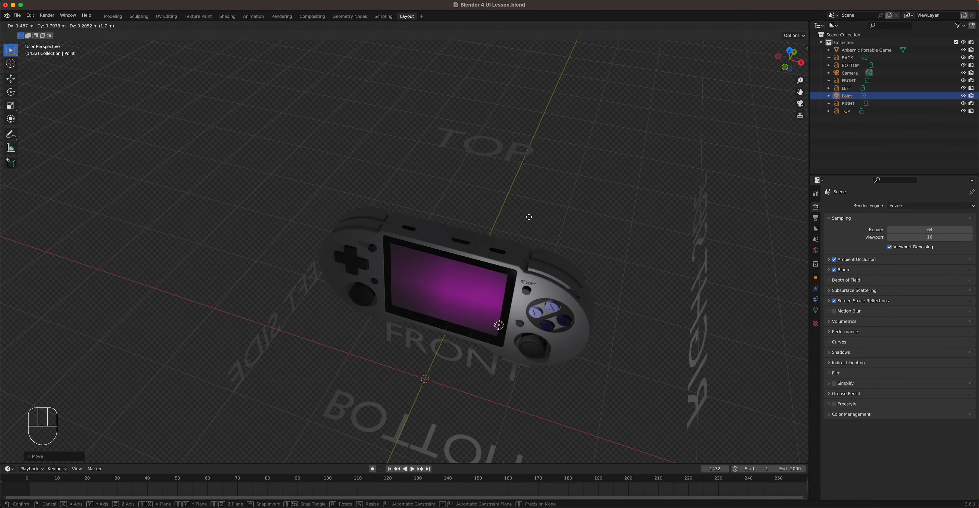
pyautogui.click(569, 239)
pyautogui.moveTo(436, 312); pyautogui.dragTo(574, 215, button='middle')
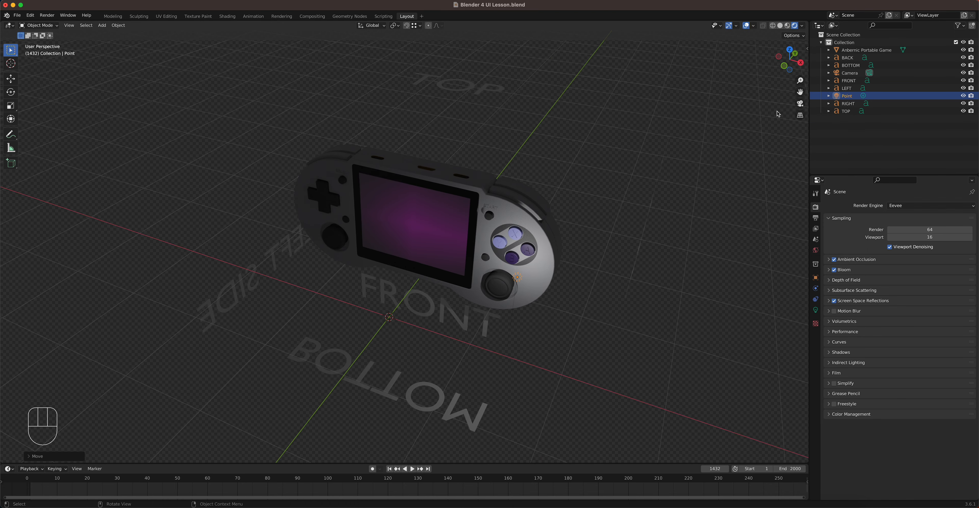
# Step: Look through the camera, render the scene as an image and close the render window
pyautogui.click(800, 105)
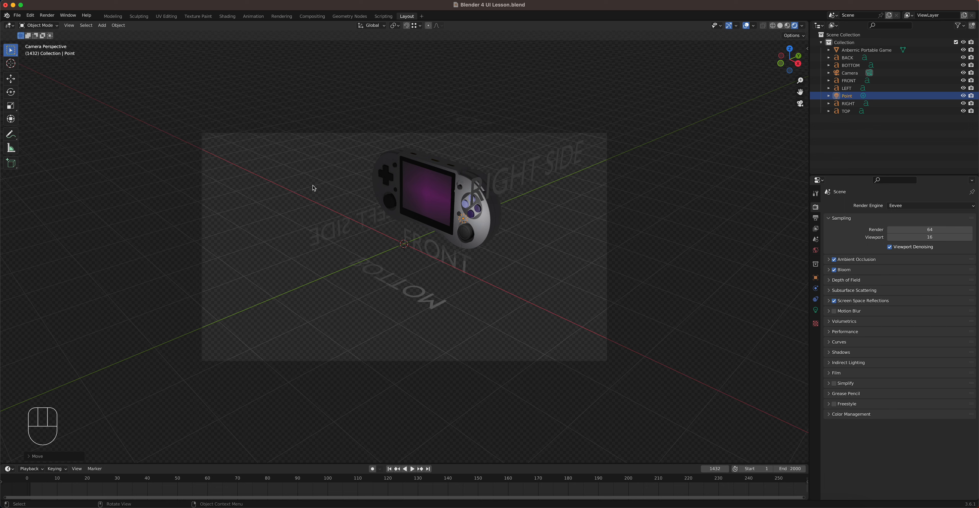
pyautogui.click(48, 16)
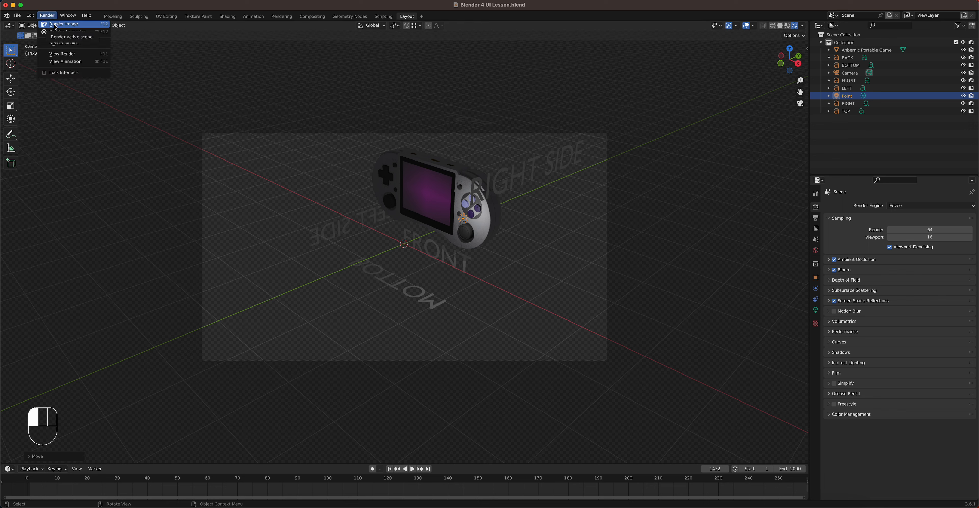
pyautogui.click(55, 25)
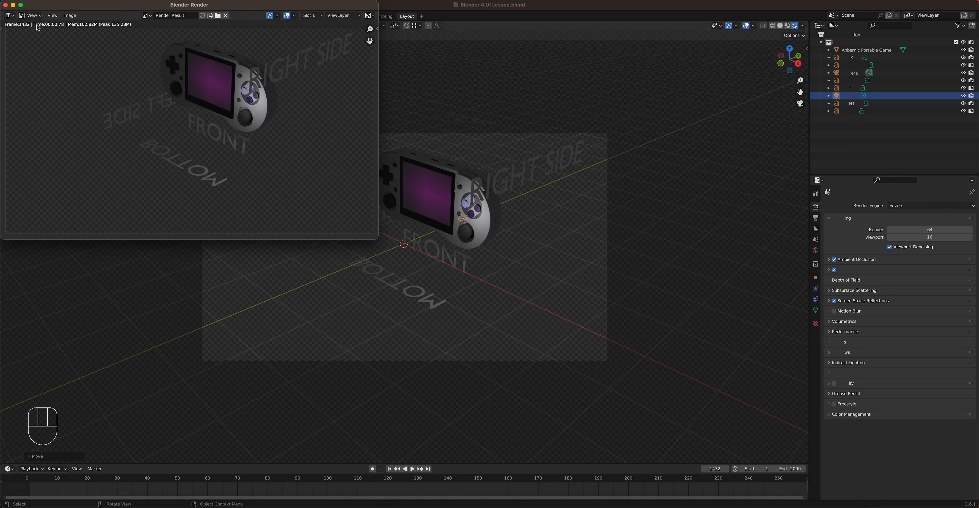
pyautogui.click(4, 6)
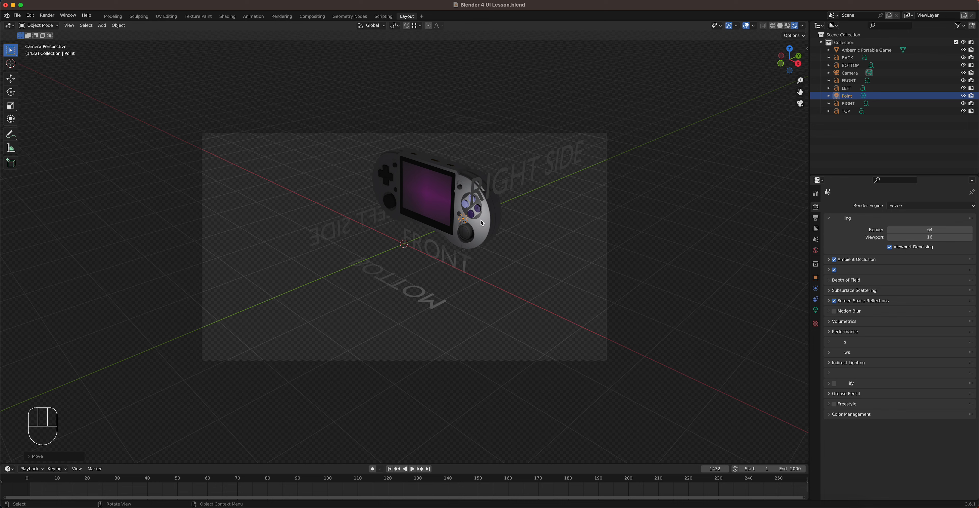
# Step: Switch the render engine to Cycles to compare the camera view, and set it back to Eevee
pyautogui.click(918, 208)
pyautogui.click(914, 235)
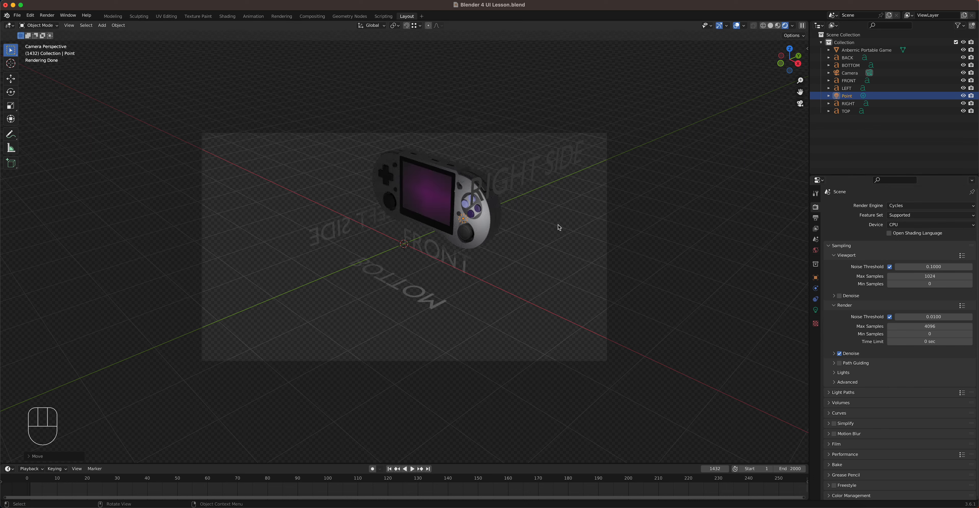
pyautogui.click(919, 207)
pyautogui.click(921, 218)
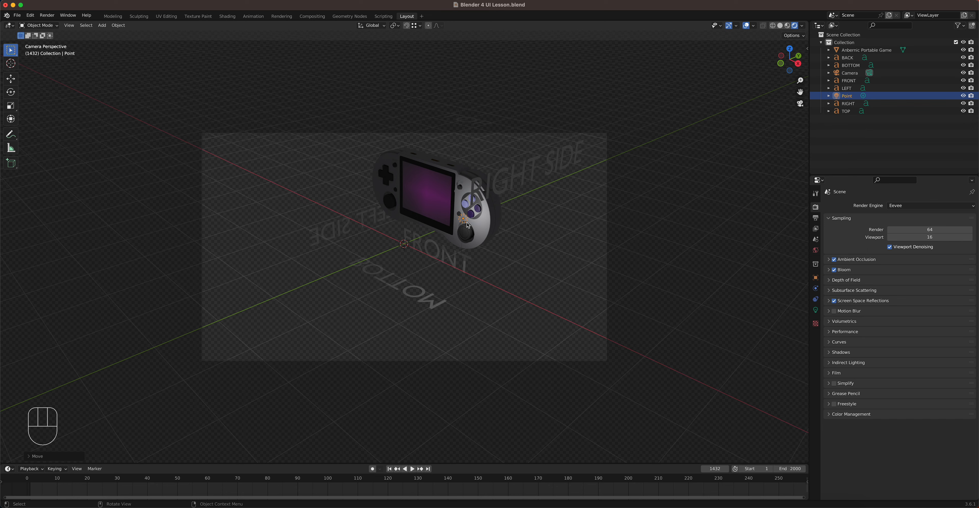
# Step: Delete the point light and leave the camera view
pyautogui.press('Delete')
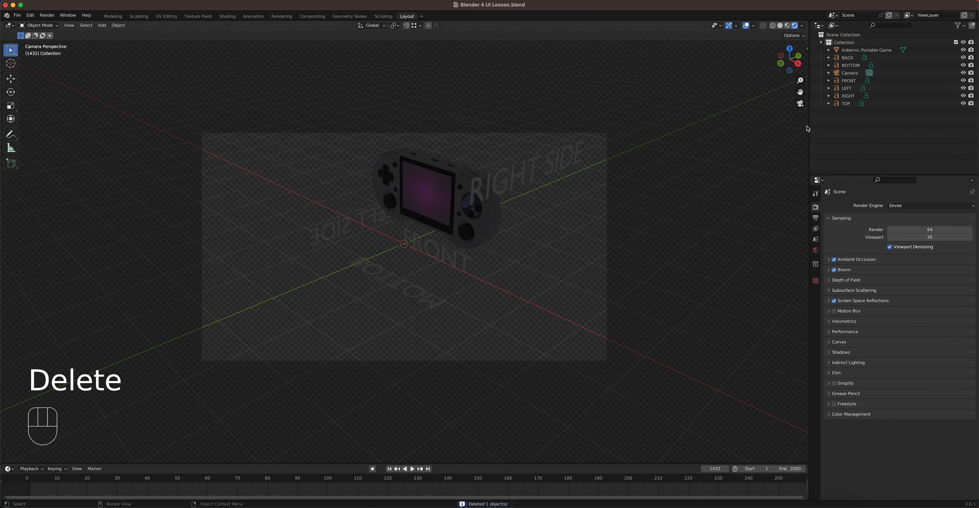
pyautogui.click(800, 104)
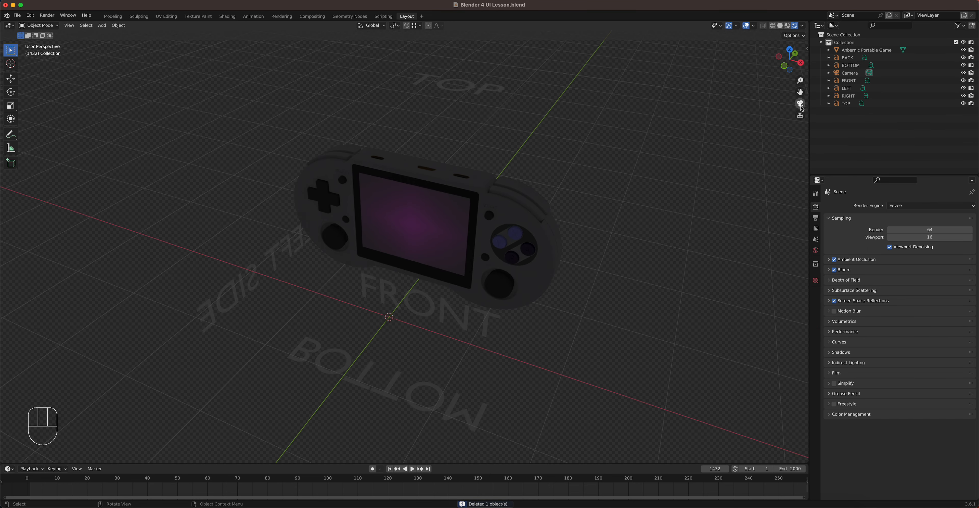
# Step: Review the console in Material Preview, Solid and Wireframe shading, one after another
pyautogui.click(787, 26)
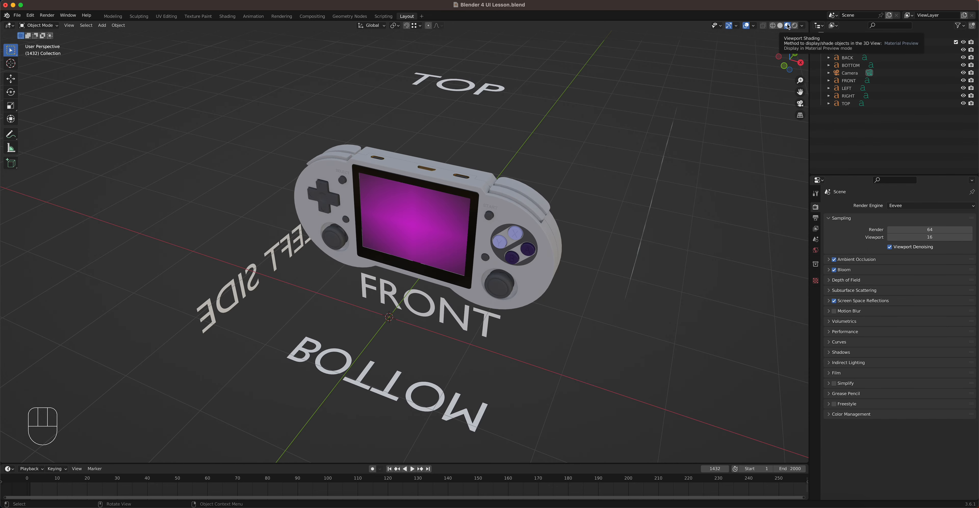
pyautogui.moveTo(650, 165)
pyautogui.mouseDown(button='middle')
pyautogui.moveTo(480, 225)
pyautogui.moveTo(512, 234)
pyautogui.moveTo(733, 92)
pyautogui.mouseUp(button='middle')
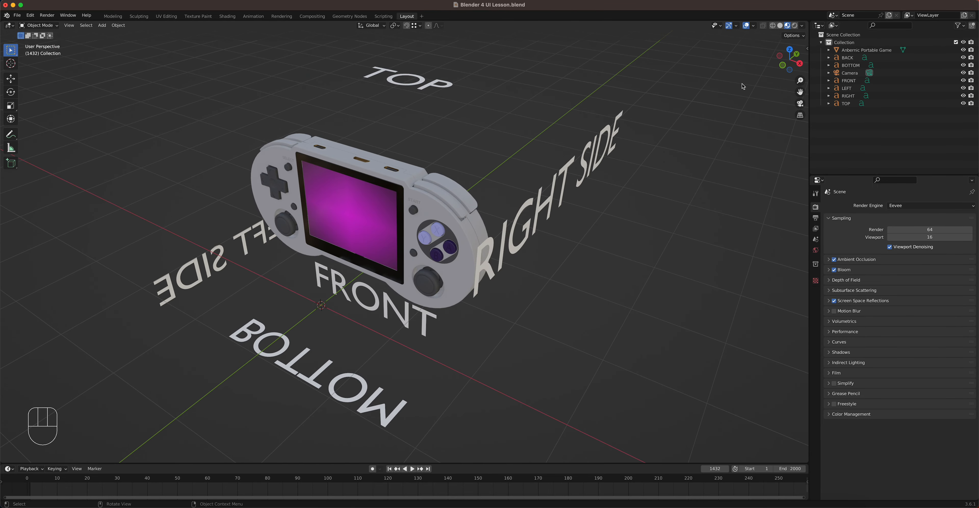
pyautogui.click(780, 26)
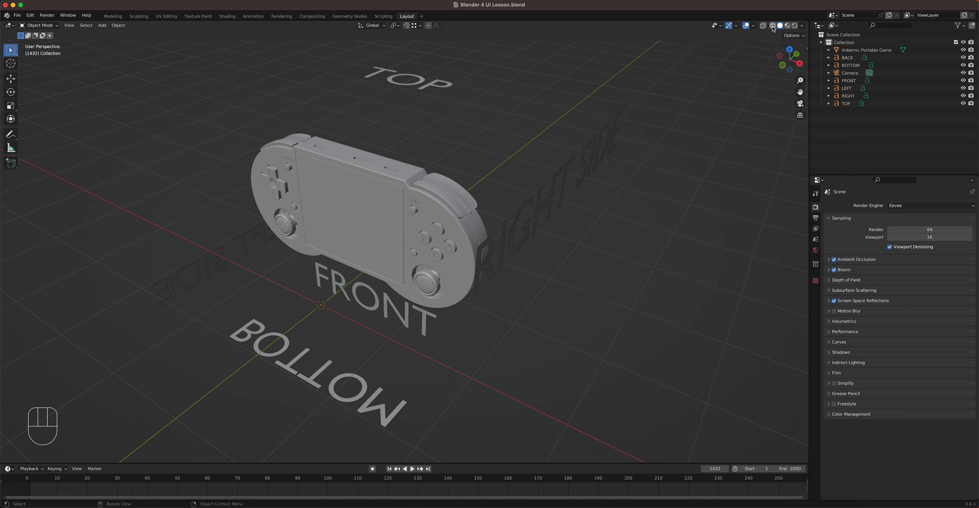
pyautogui.click(773, 26)
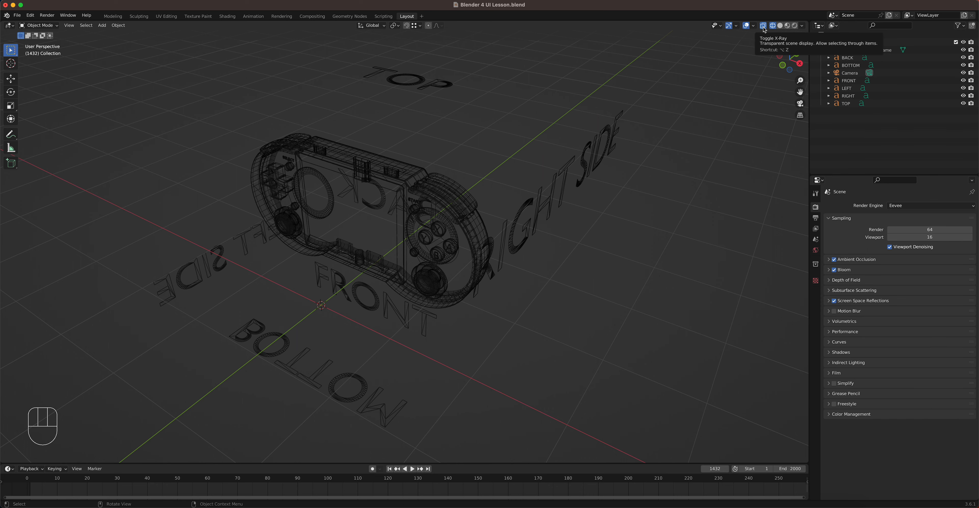
# Step: Compare the console's wireframe with X-Ray off and on, with a close-up of the face buttons
pyautogui.scroll(6, 532, 163)
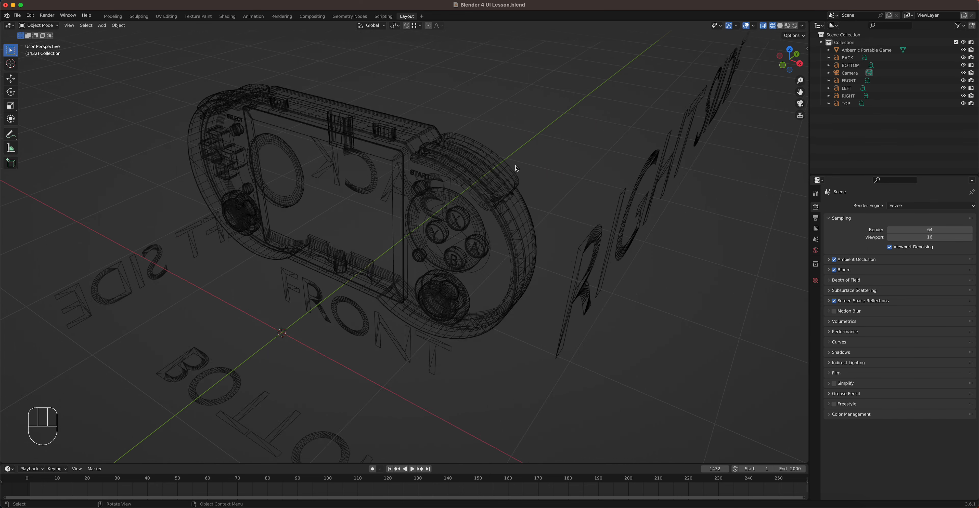
pyautogui.click(762, 27)
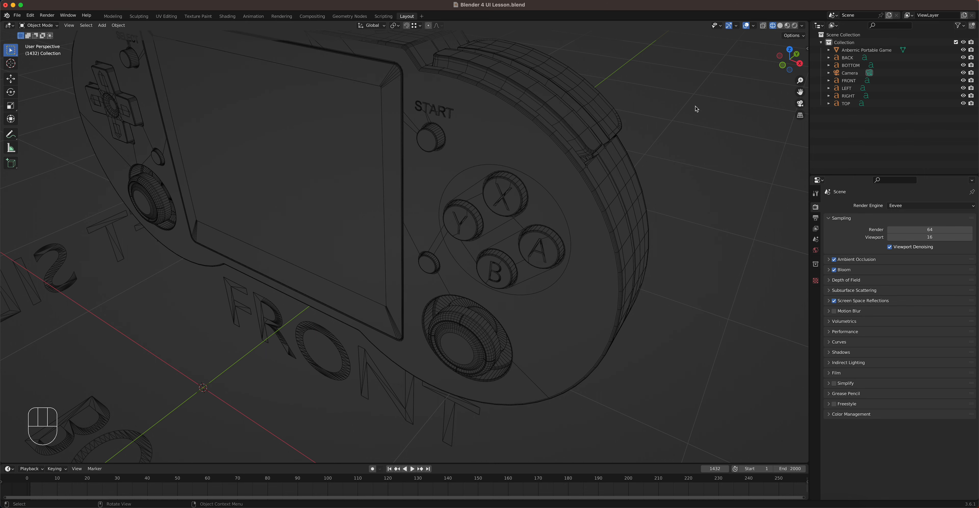
pyautogui.click(780, 26)
pyautogui.click(774, 25)
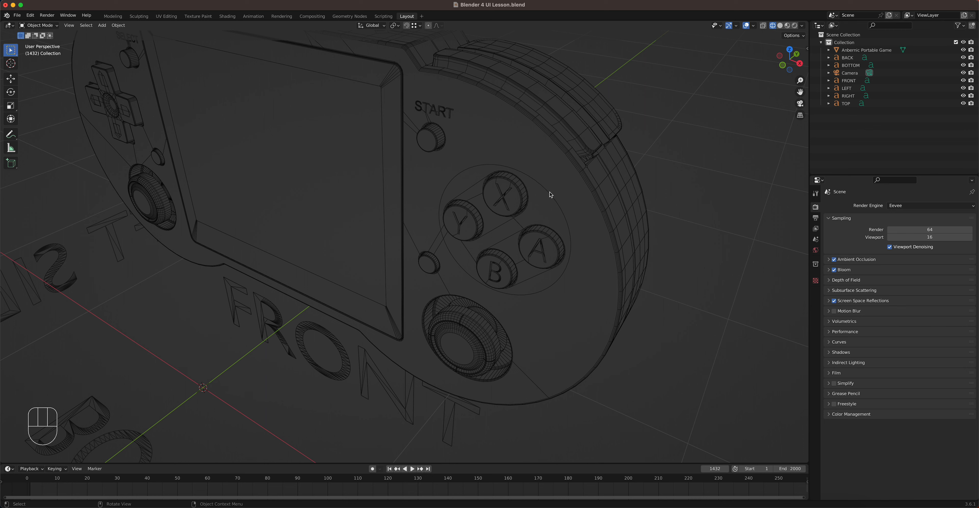
pyautogui.click(763, 26)
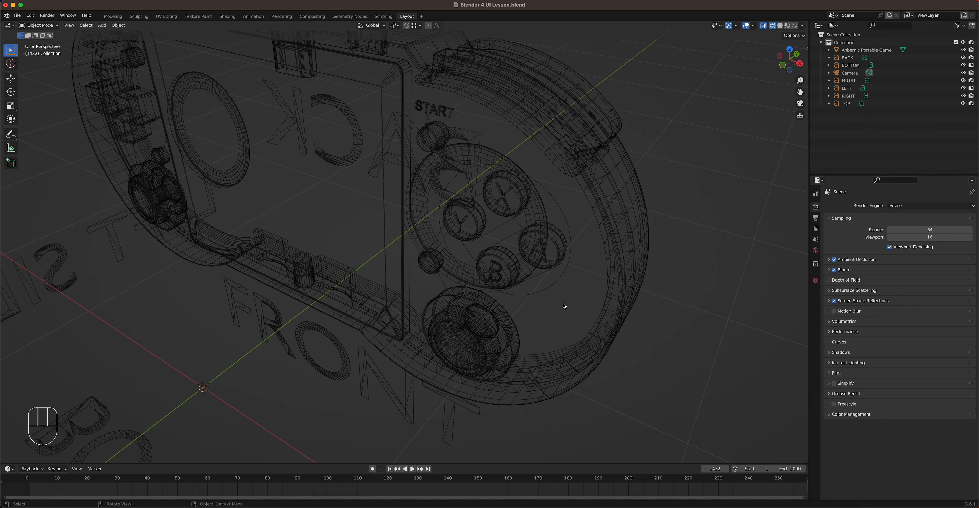
# Step: Switch the viewport to Solid shading with X-Ray on and inspect the console's see-through body
pyautogui.click(780, 26)
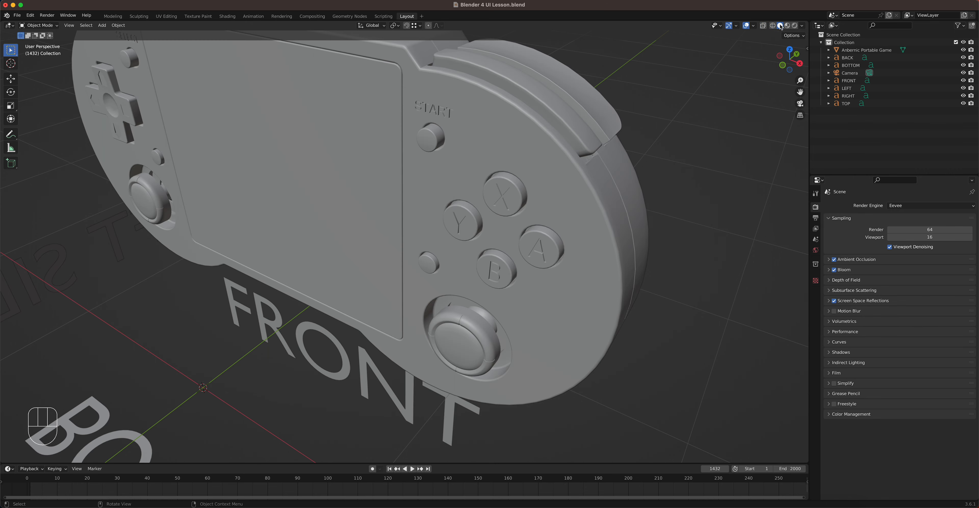
pyautogui.click(763, 27)
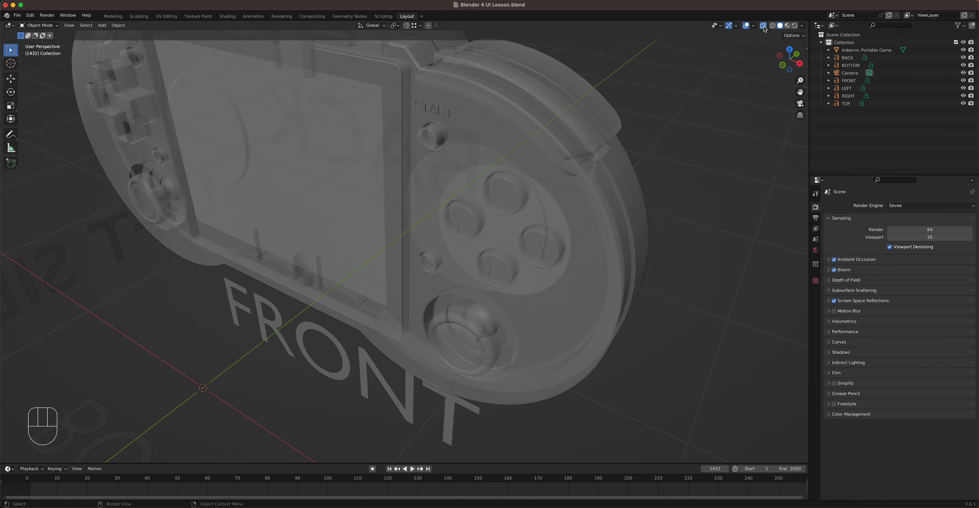
pyautogui.moveTo(571, 208); pyautogui.dragTo(490, 218, button='middle')
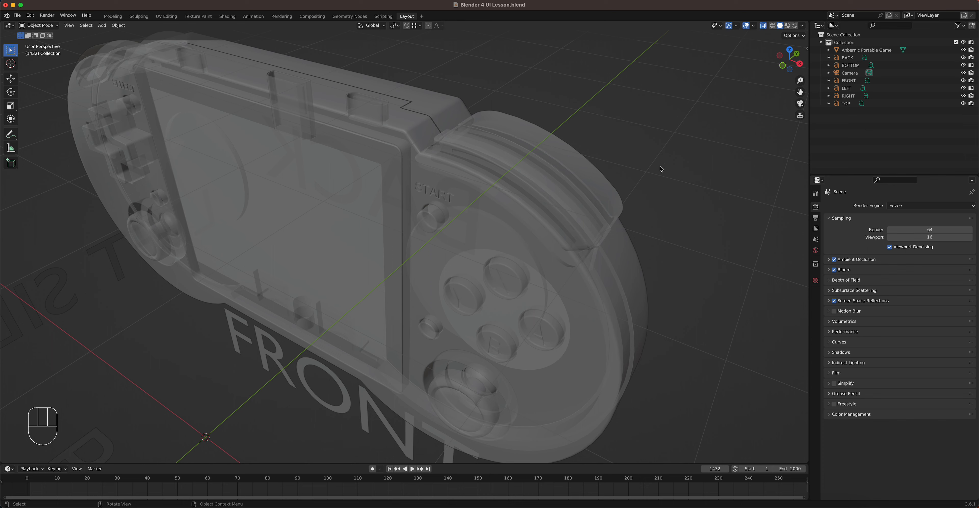
# Step: Switch the viewport to Wireframe shading and compare the console with X-Ray on and off, leaving X-Ray on
pyautogui.click(772, 26)
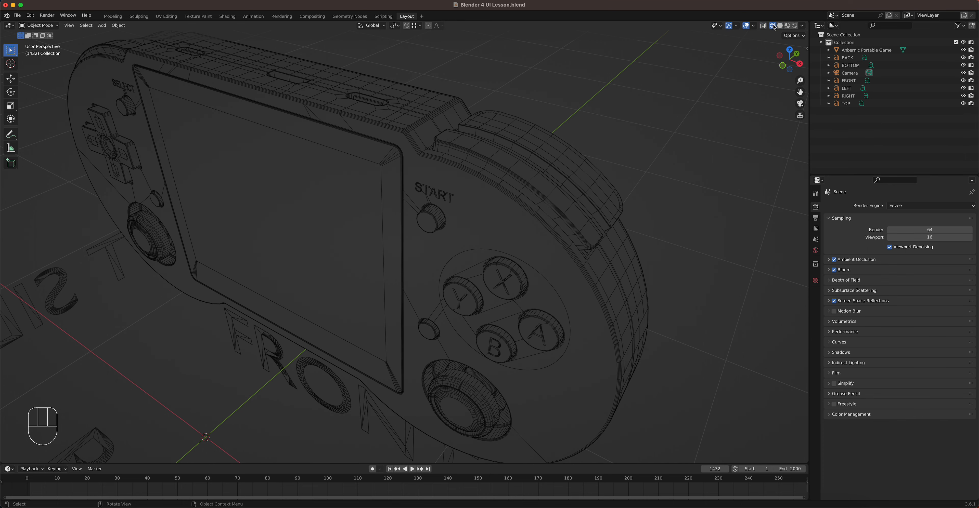
pyautogui.click(763, 26)
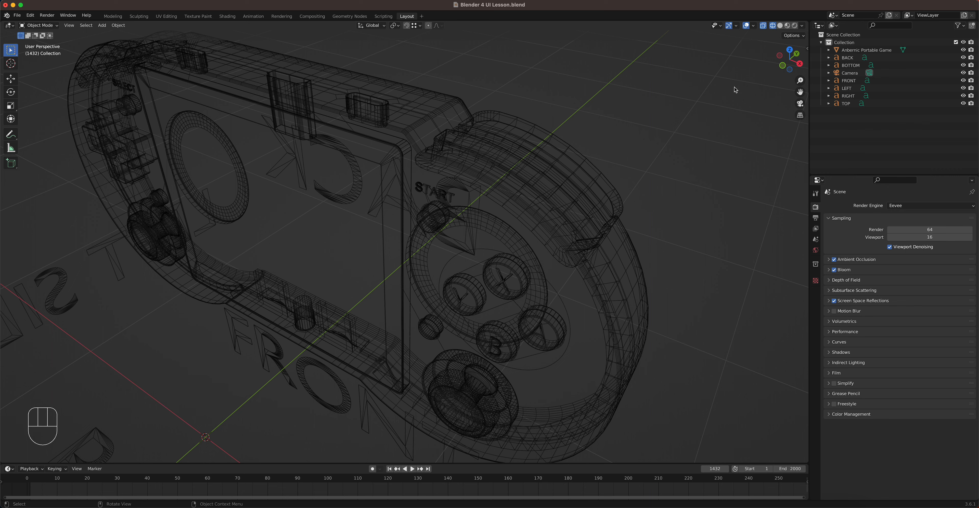
pyautogui.click(763, 27)
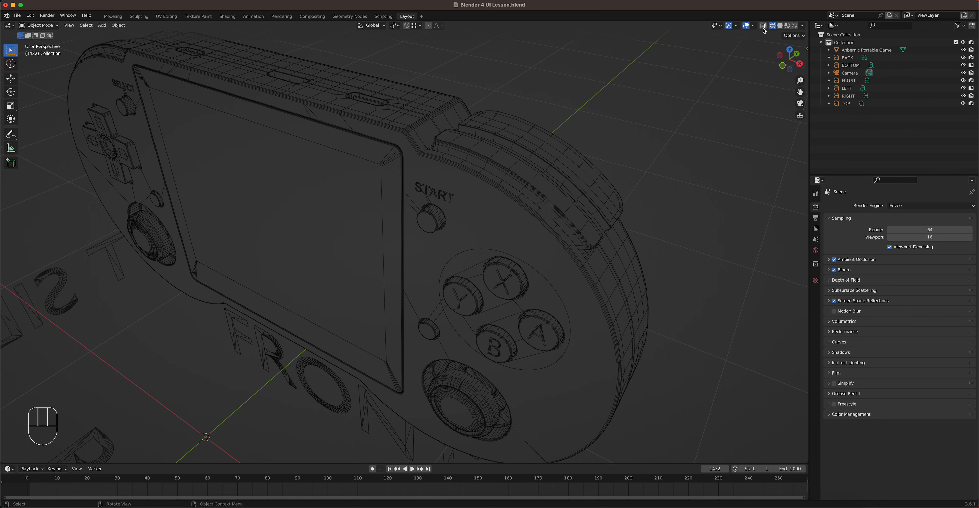
pyautogui.click(763, 26)
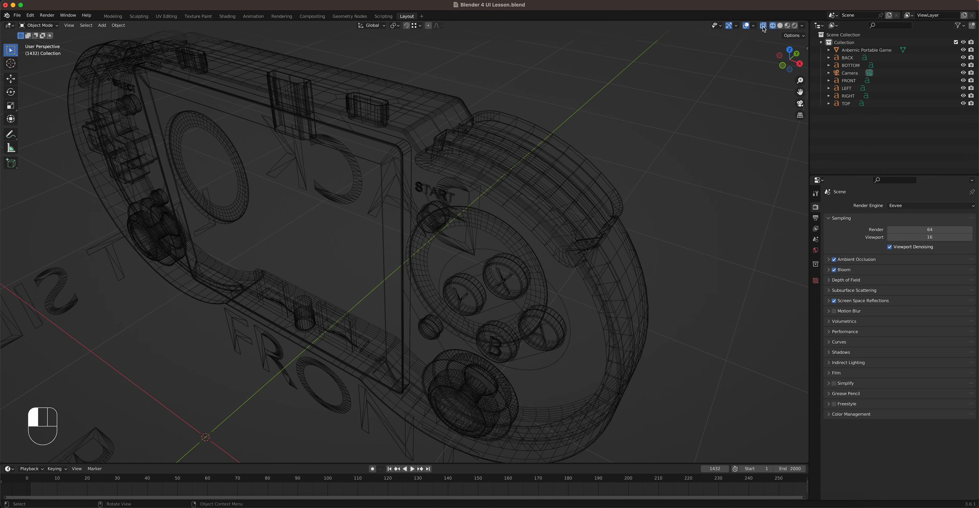
# Step: Compare Wireframe with Solid shading, ending in Solid, and turn X-Ray off for the viewport
pyautogui.click(780, 25)
pyautogui.click(773, 26)
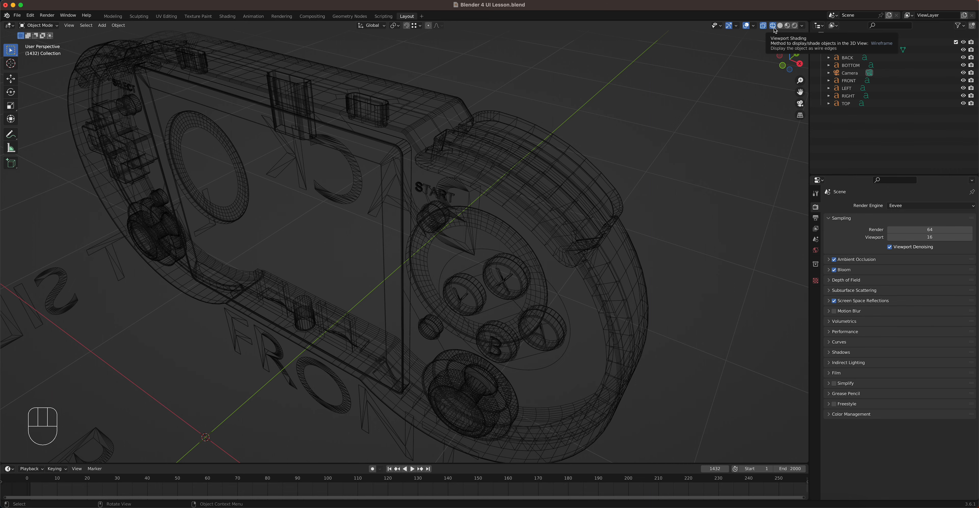
pyautogui.click(780, 26)
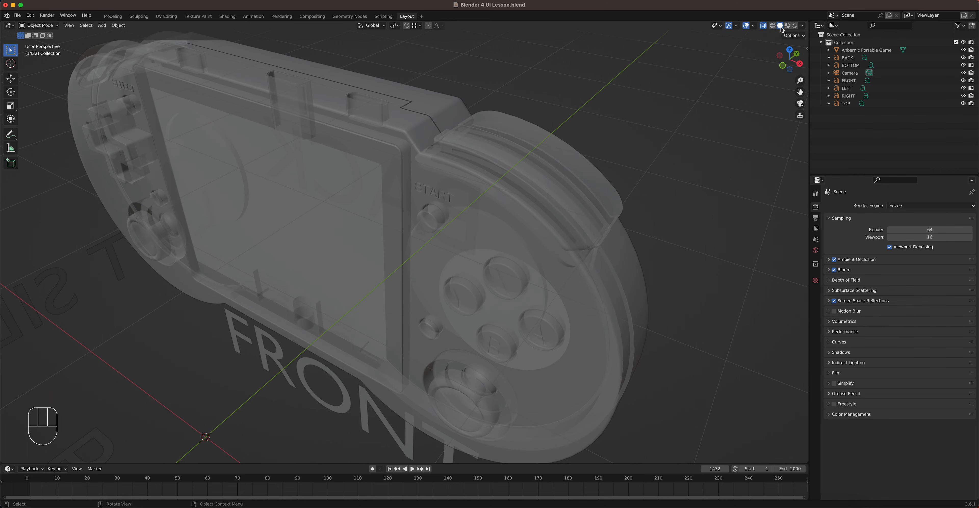
pyautogui.click(764, 27)
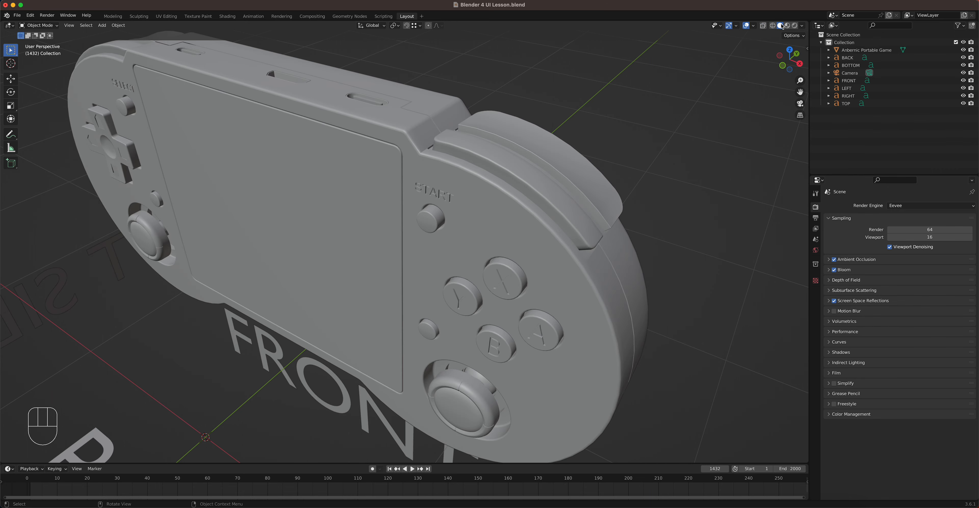
# Step: Compare the console in Material Preview and Rendered shading, ending in Material Preview
pyautogui.click(788, 26)
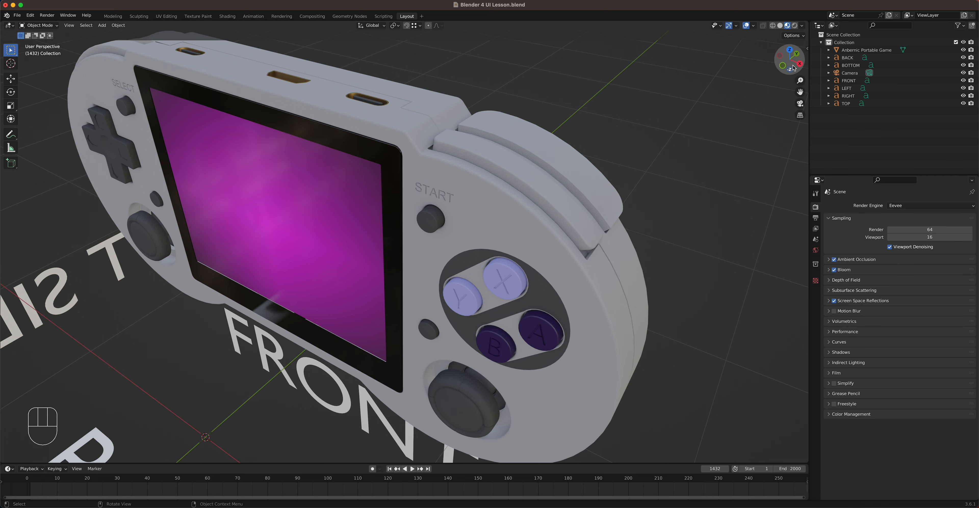
pyautogui.click(795, 27)
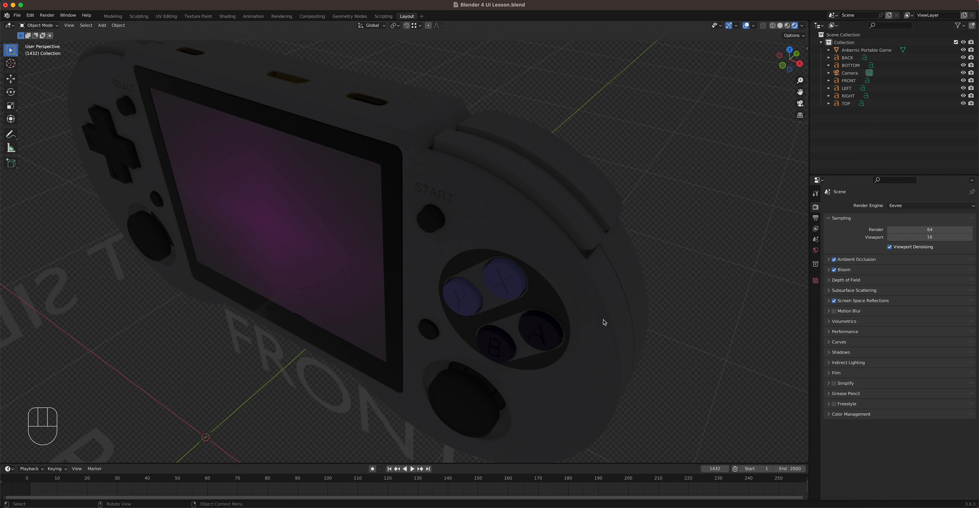
pyautogui.scroll(-3, 506, 315)
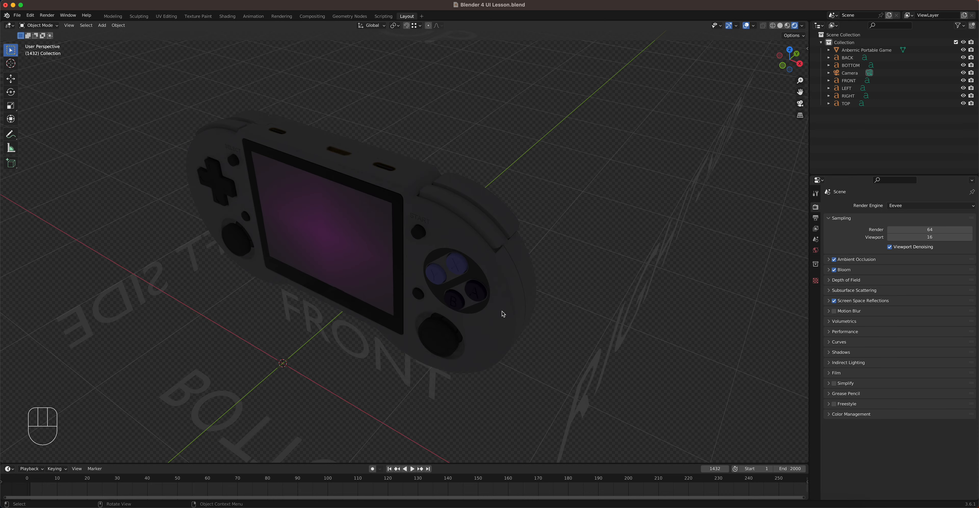
pyautogui.click(787, 26)
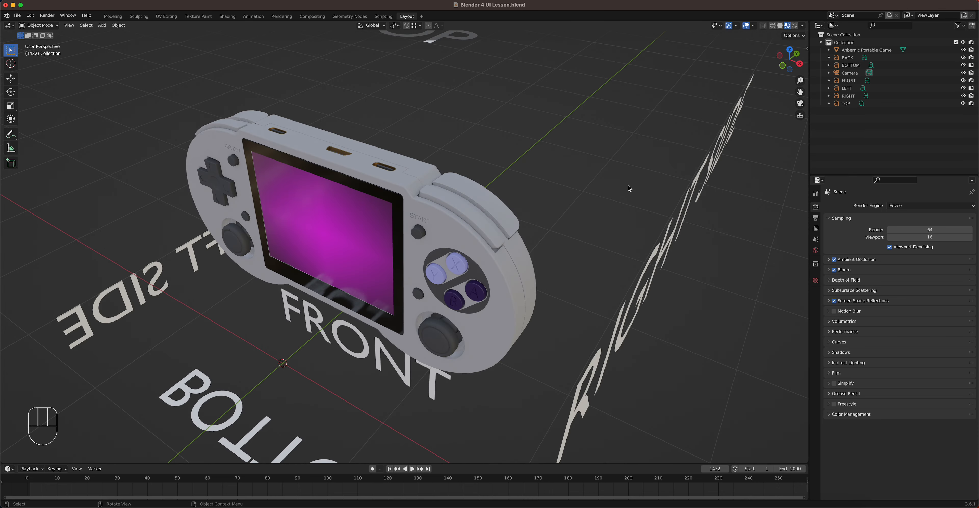
# Step: Orbit and zoom around the labelled console from several angles, with a brief check through the scene camera
pyautogui.moveTo(451, 254); pyautogui.dragTo(429, 276, button='middle')
pyautogui.scroll(-5, 389, 273)
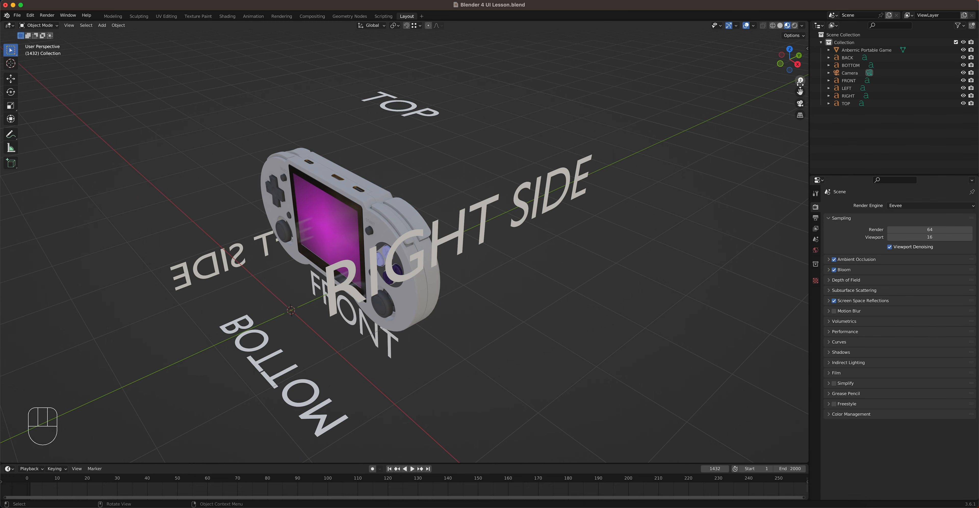
pyautogui.moveTo(801, 81); pyautogui.dragTo(801, 99)
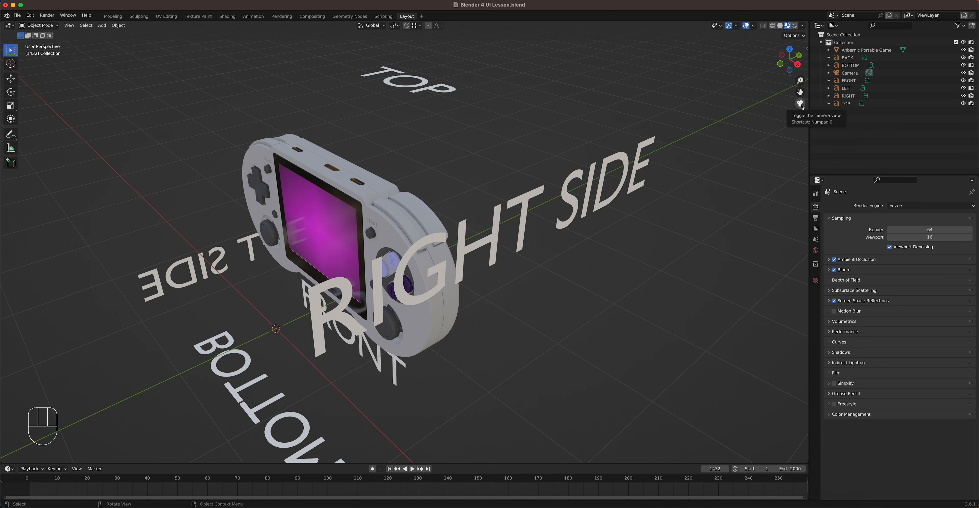
pyautogui.click(800, 103)
pyautogui.click(800, 103)
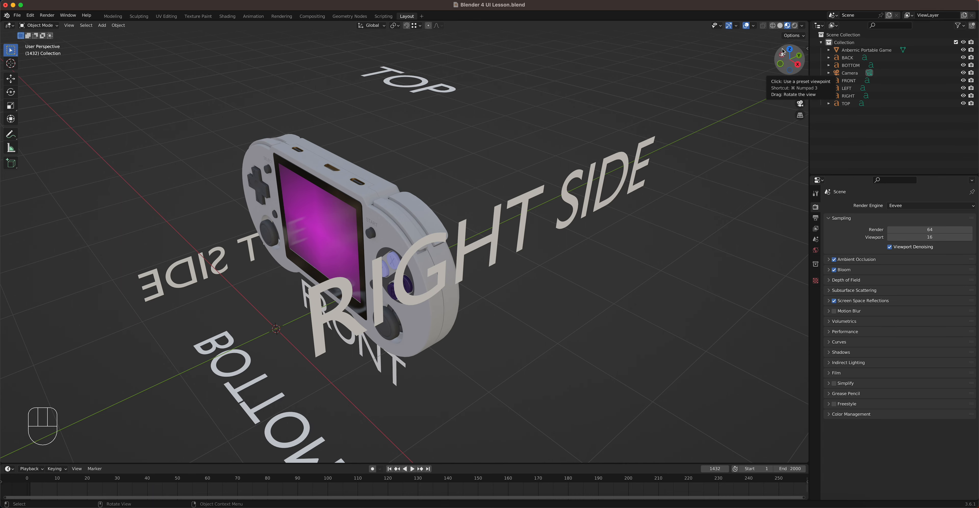
pyautogui.moveTo(782, 51)
pyautogui.mouseDown()
pyautogui.moveTo(749, 56)
pyautogui.moveTo(783, 60)
pyautogui.mouseUp()
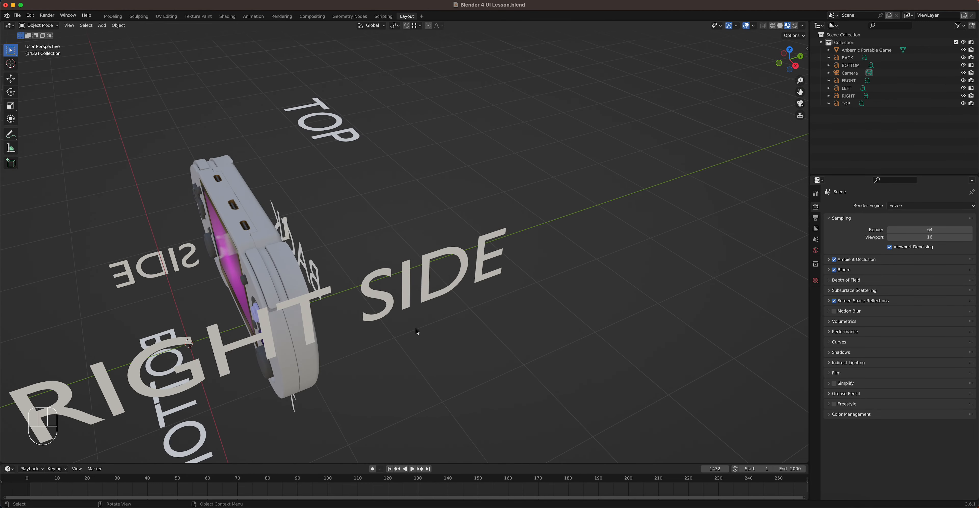
pyautogui.moveTo(418, 330); pyautogui.dragTo(442, 353, button='middle')
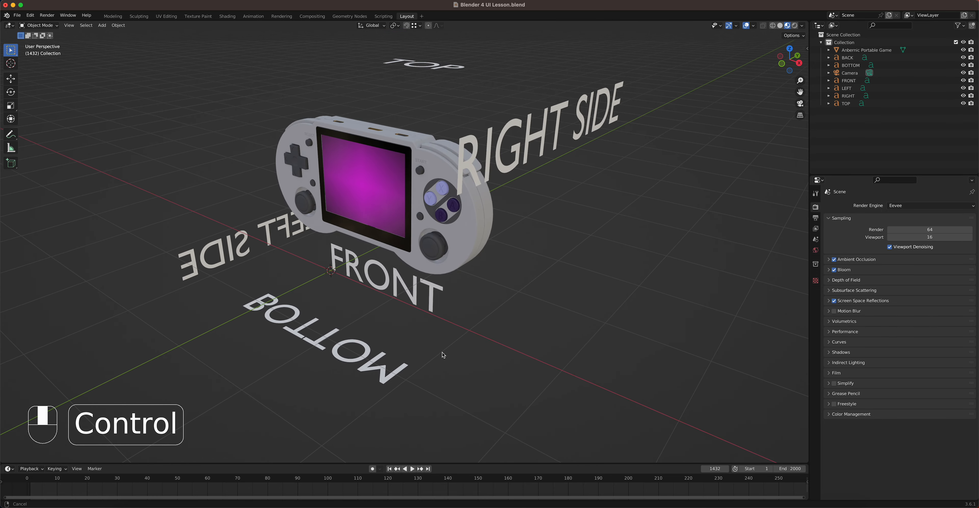
# Step: Alternate several times between the camera view and the user perspective, ending in the user perspective
pyautogui.click(800, 104)
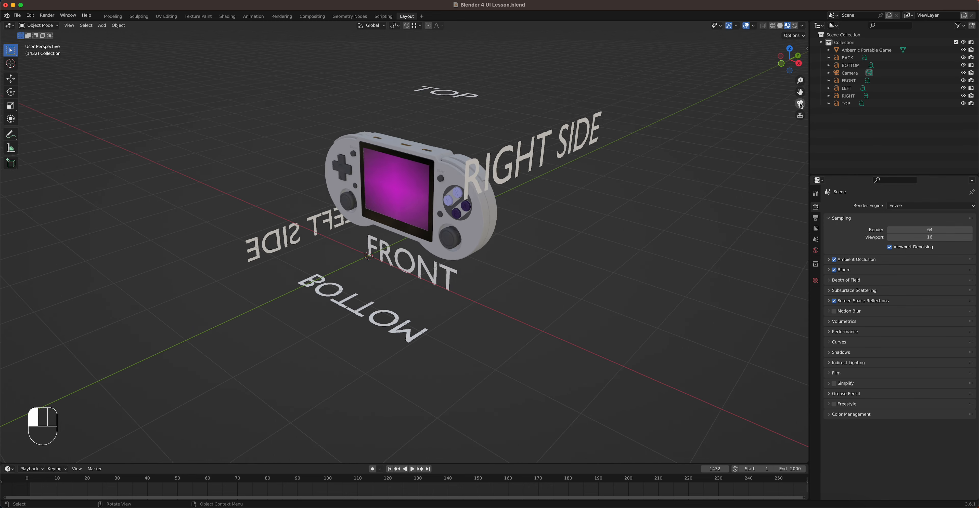
pyautogui.click(800, 104)
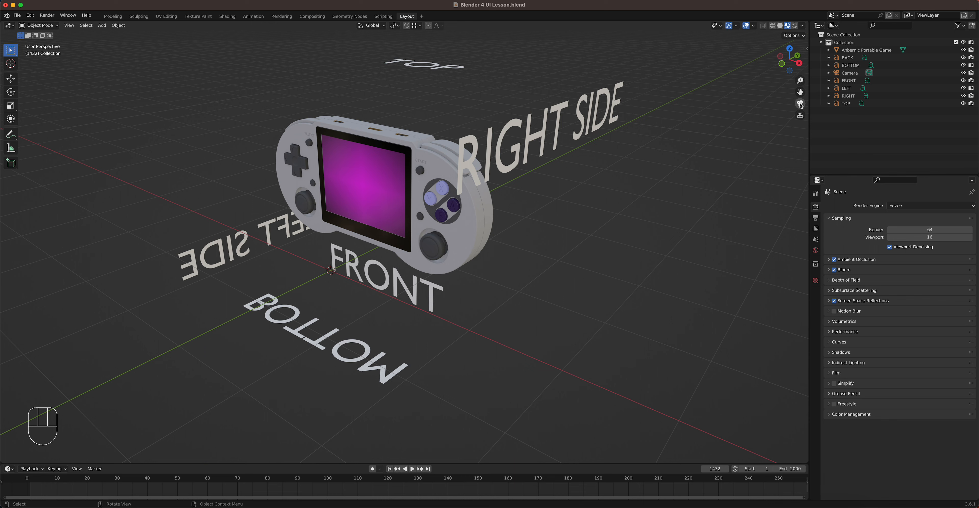
pyautogui.press('KP_0')
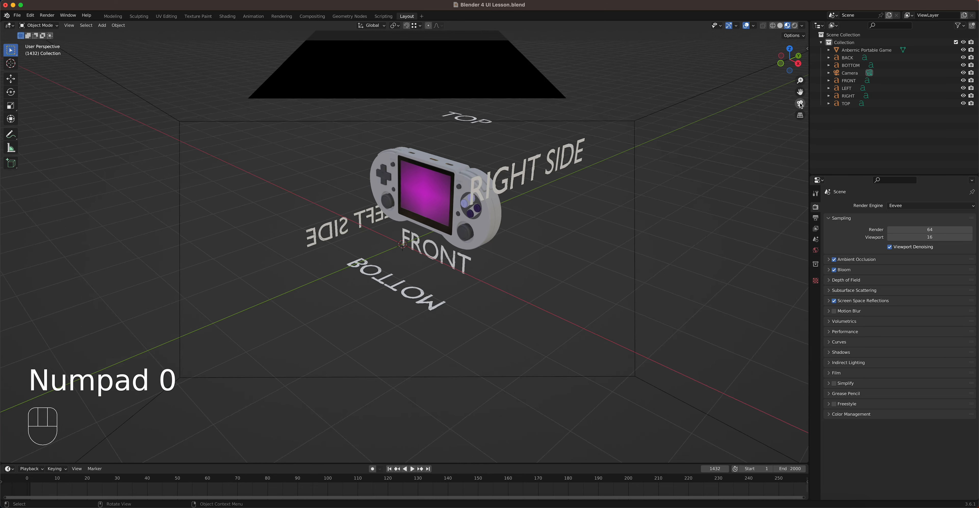
pyautogui.press('KP_0')
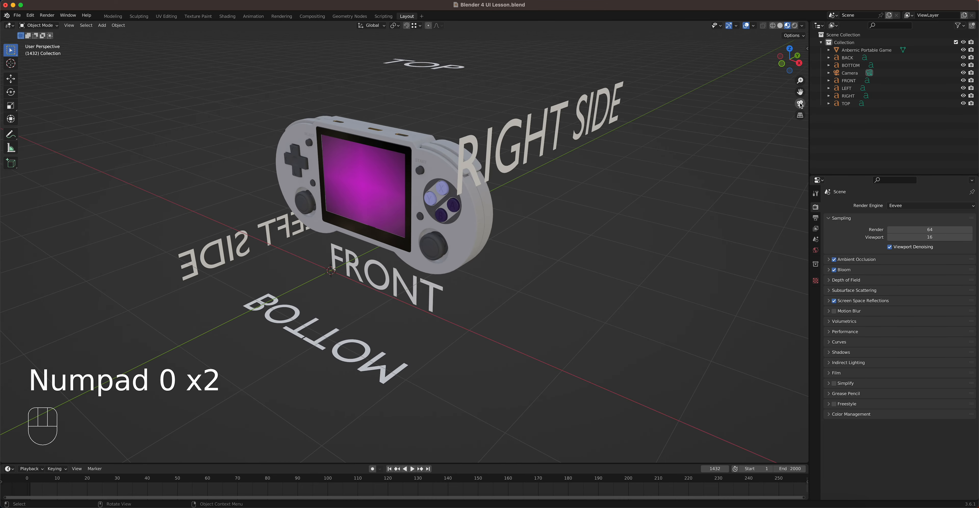
pyautogui.press('KP_0')
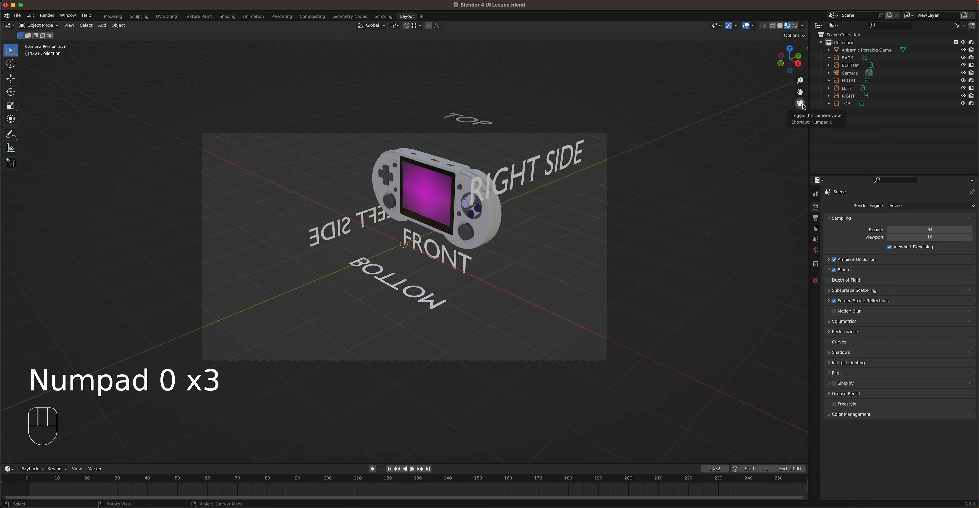
pyautogui.press('KP_0')
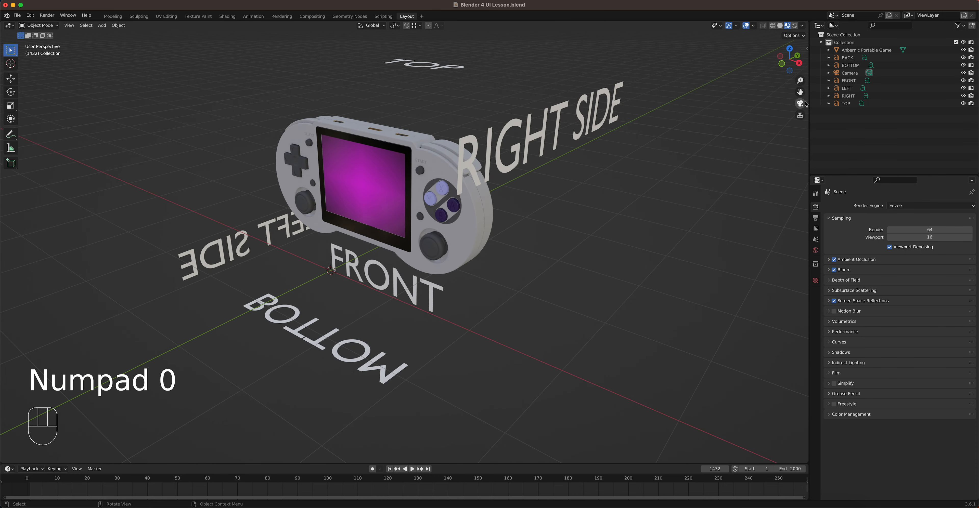
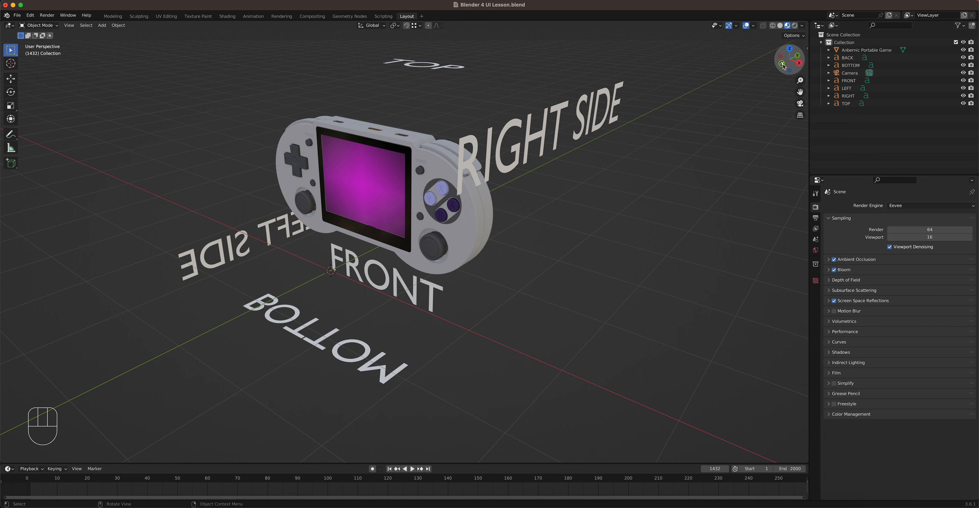
# Step: Inspect the console in the top, right, left, back and bottom orthographic views, ending on the right view
pyautogui.click(790, 51)
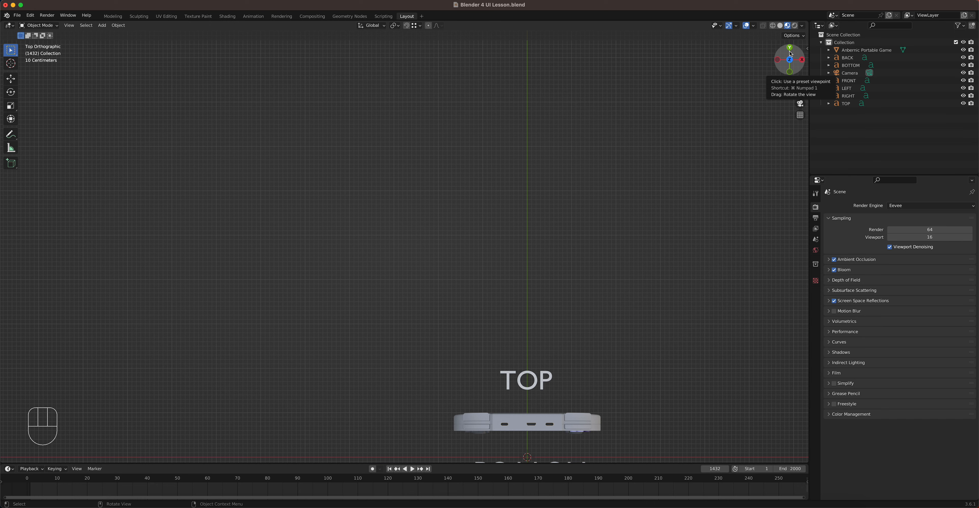
pyautogui.click(802, 60)
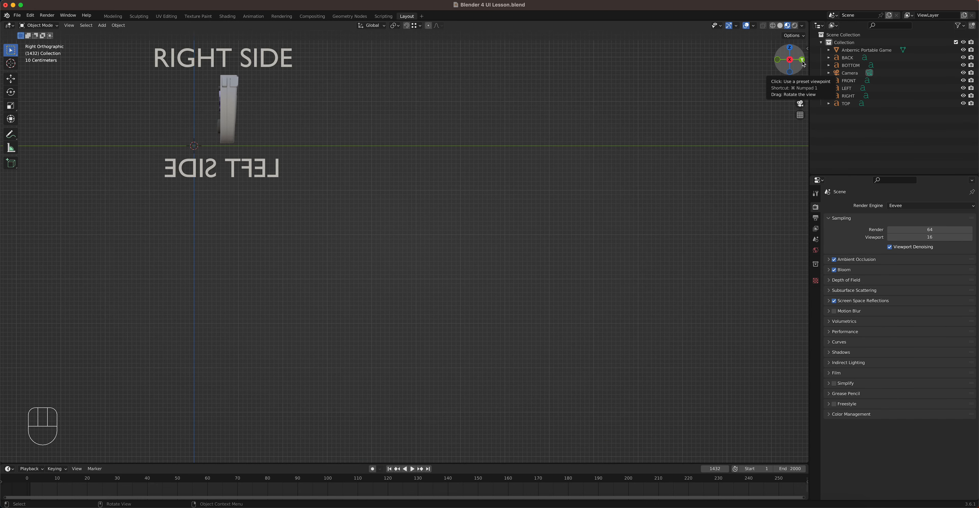
pyautogui.click(790, 60)
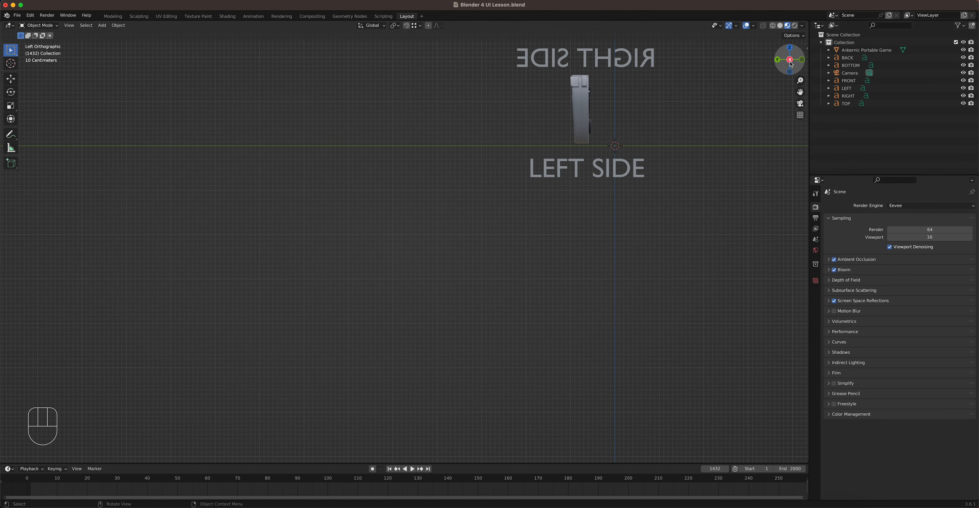
pyautogui.click(778, 62)
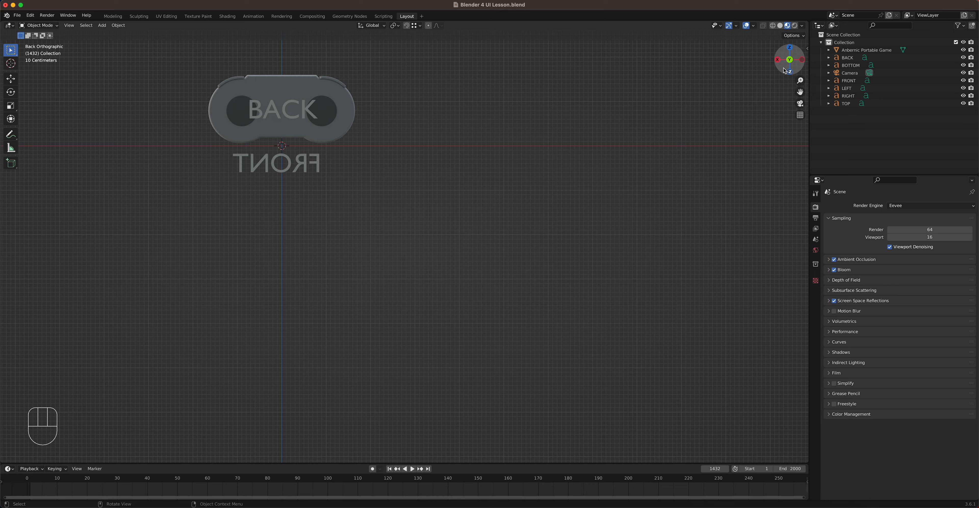
pyautogui.click(790, 72)
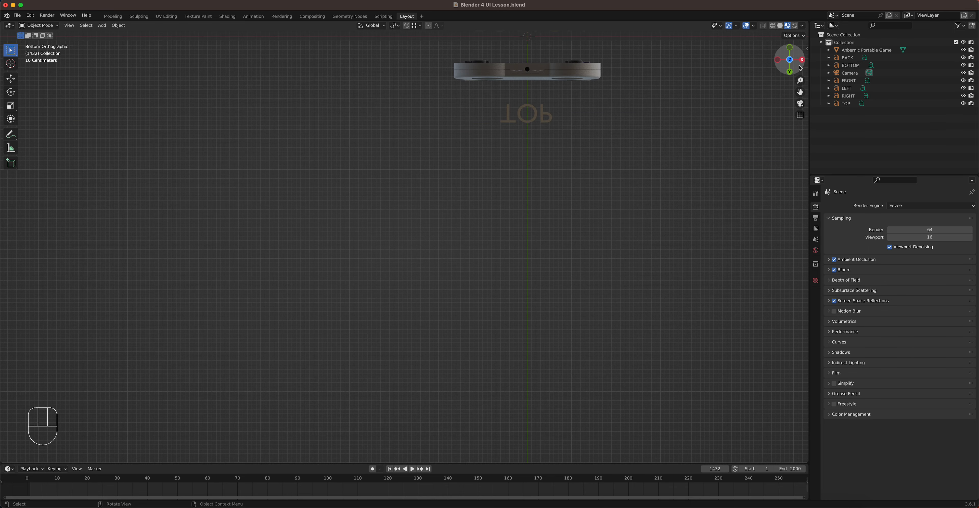
pyautogui.click(802, 59)
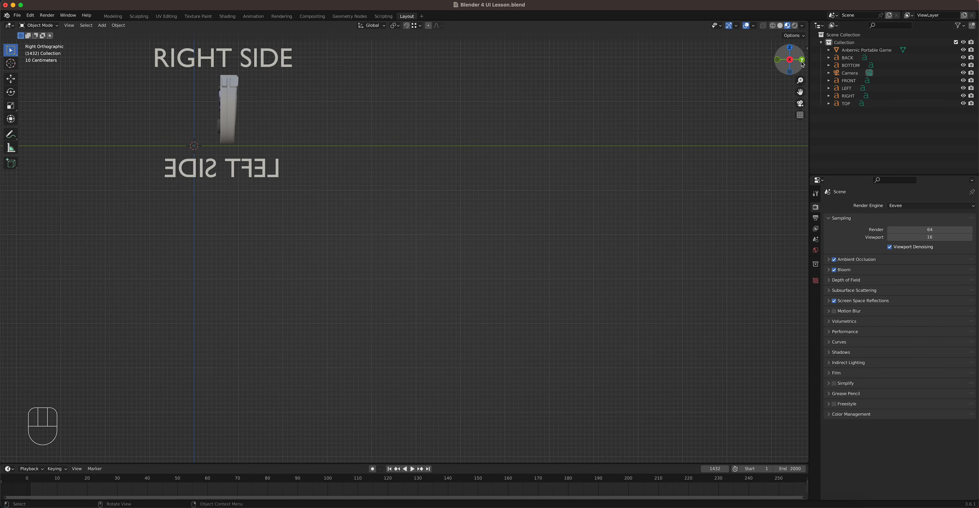
# Step: Return to the top orthographic view, select the console and frame it in the viewport
pyautogui.click(790, 49)
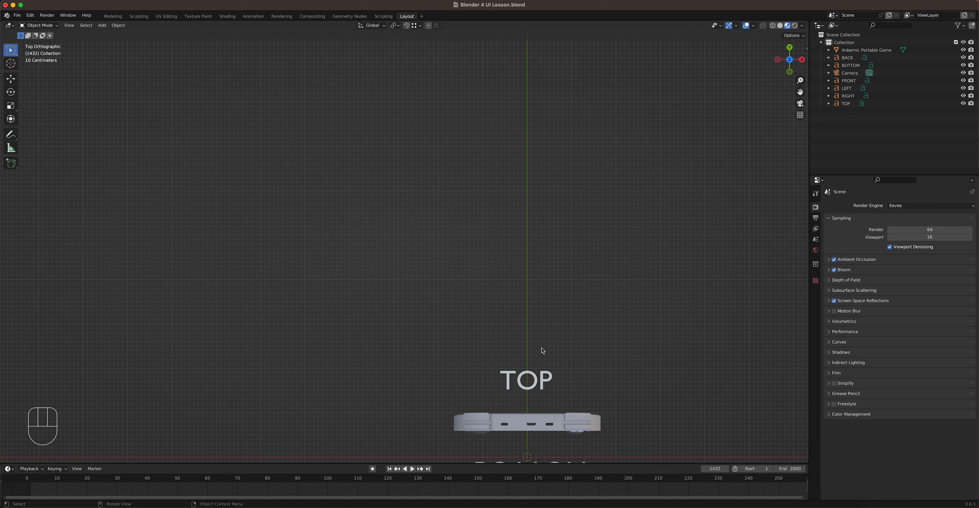
pyautogui.click(525, 420)
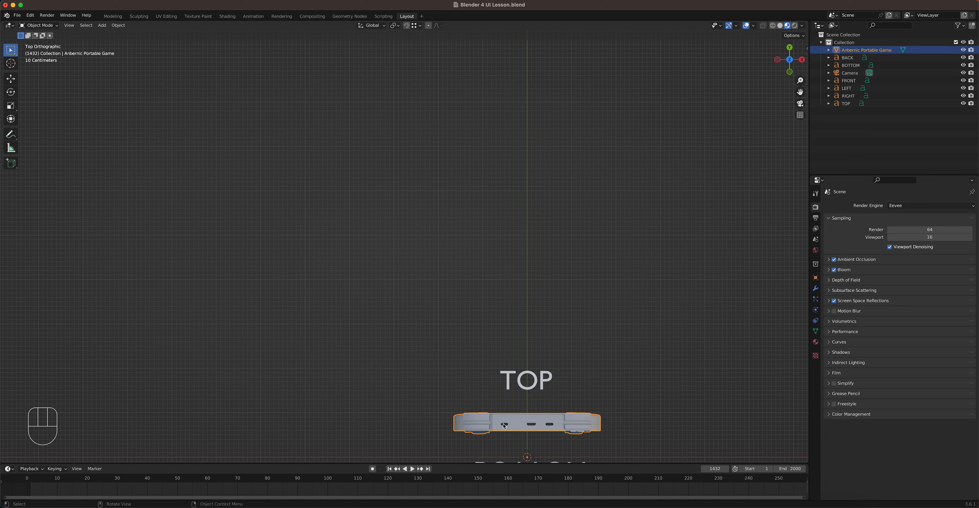
pyautogui.press('KP_Decimal')
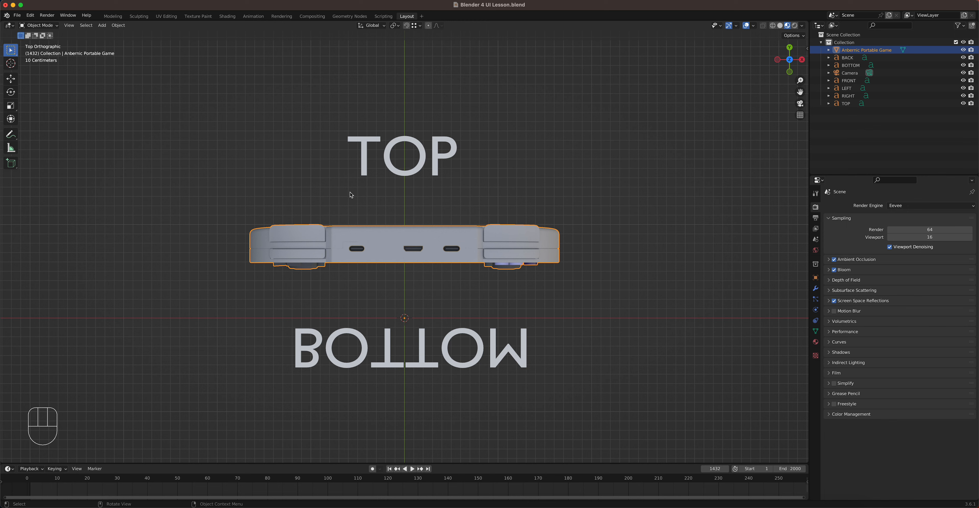
pyautogui.press('`')
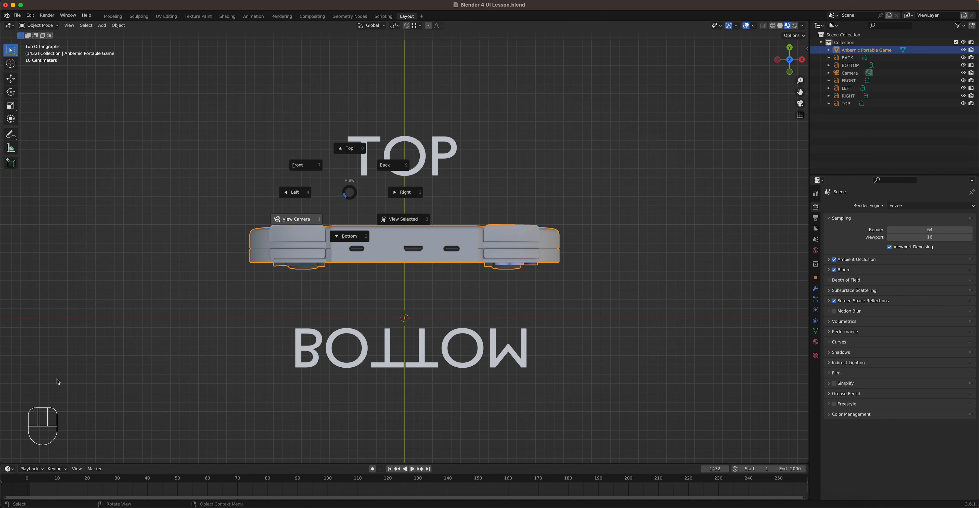
pyautogui.press('Escape')
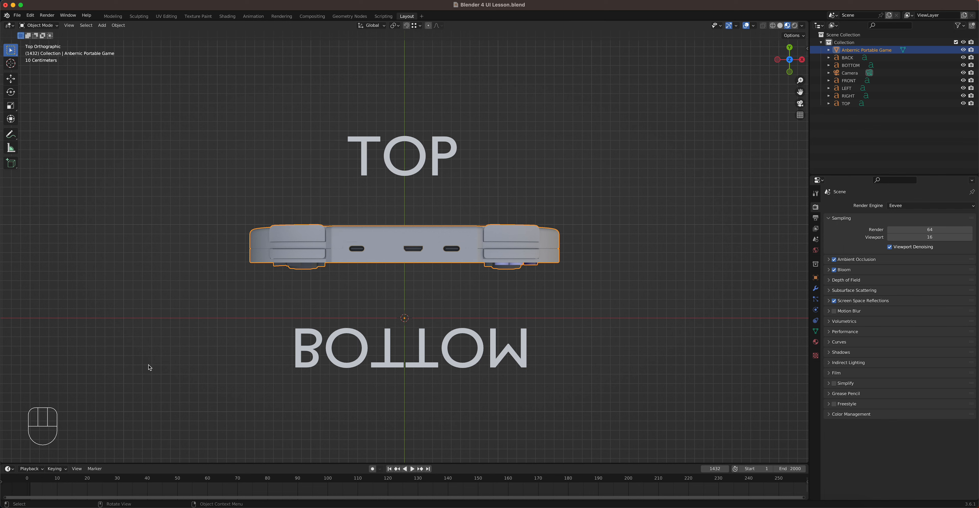
pyautogui.press('`')
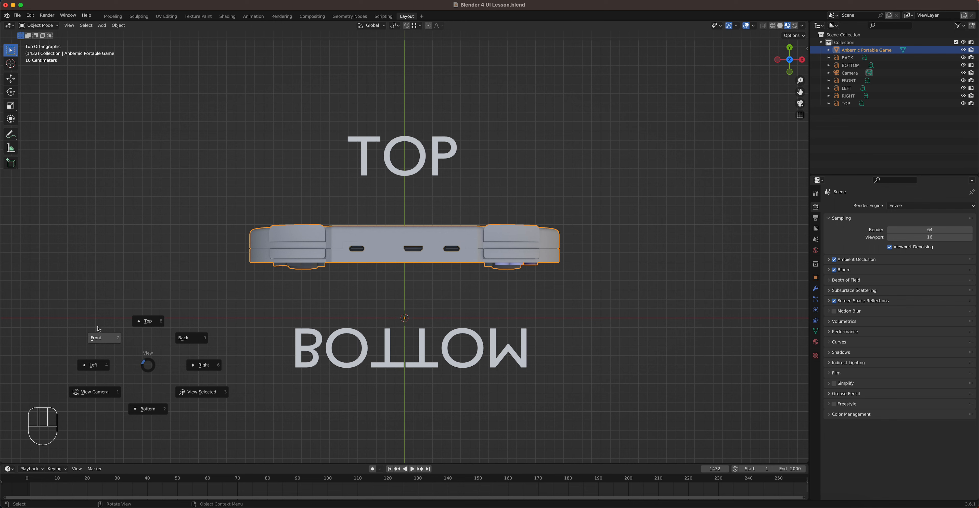
pyautogui.press('Escape')
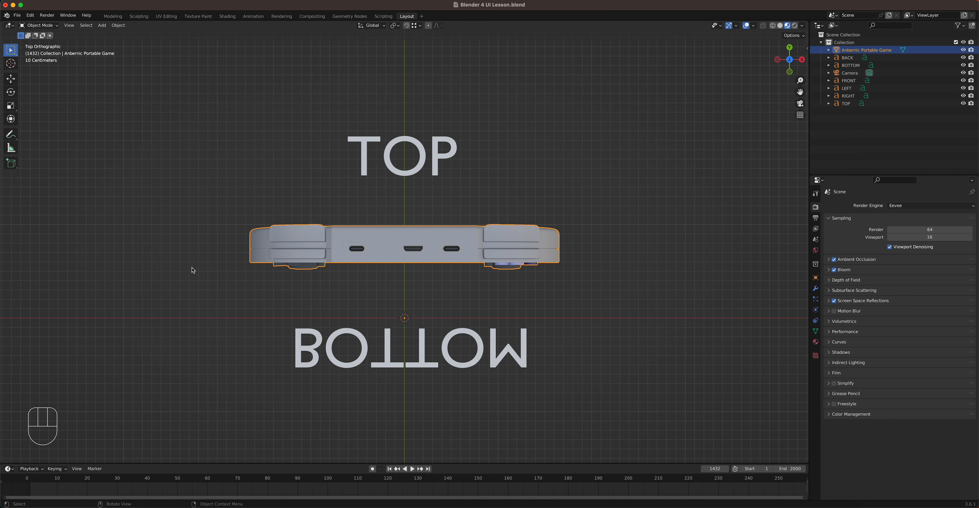
# Step: Inspect the console in the front, right, top and back orthographic views using the View pie menu
pyautogui.press('`')
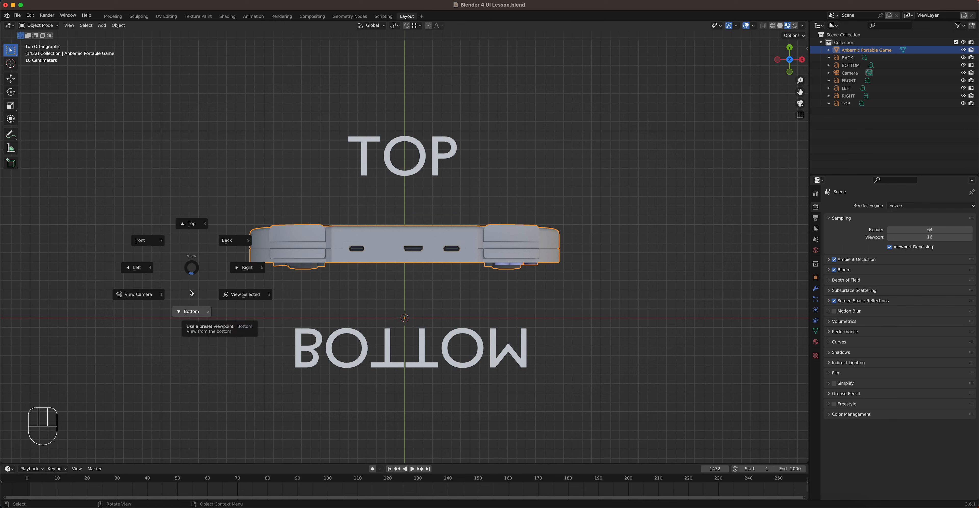
pyautogui.click(153, 246)
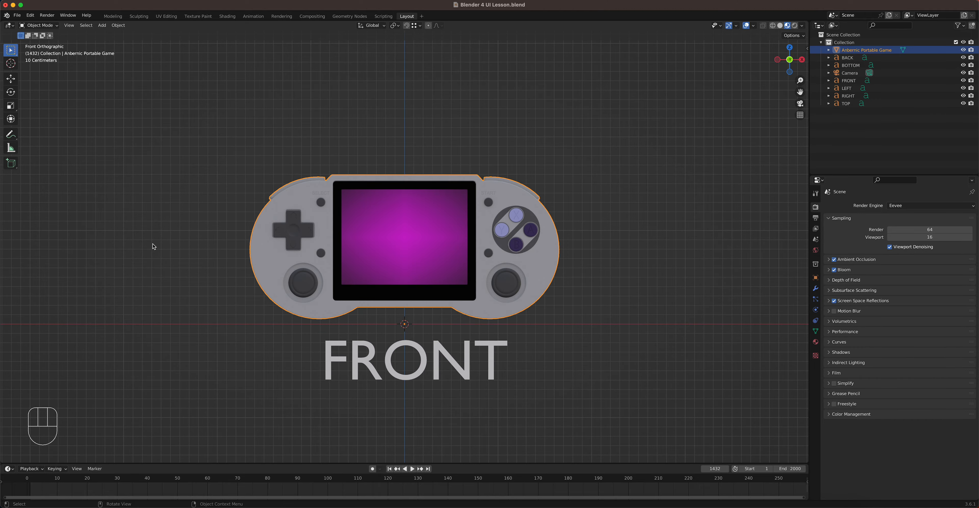
pyautogui.press('`')
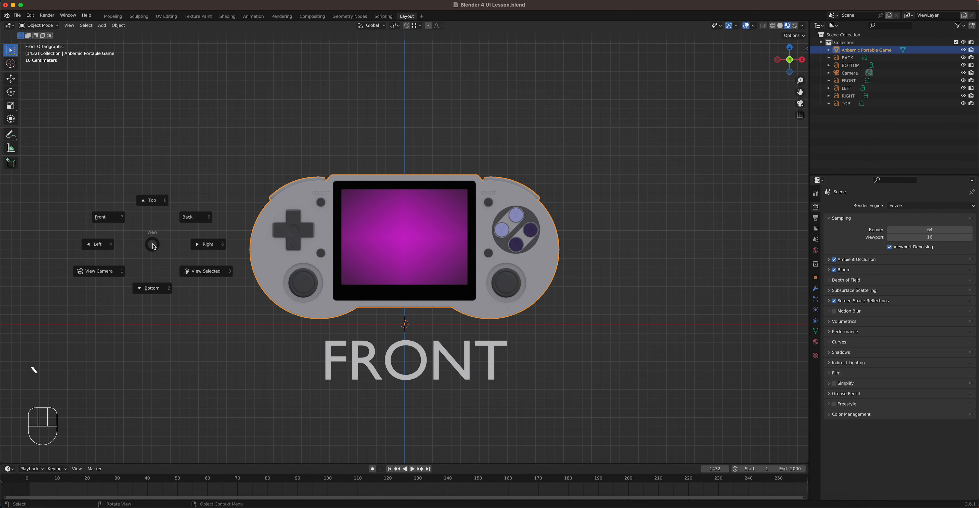
pyautogui.click(208, 244)
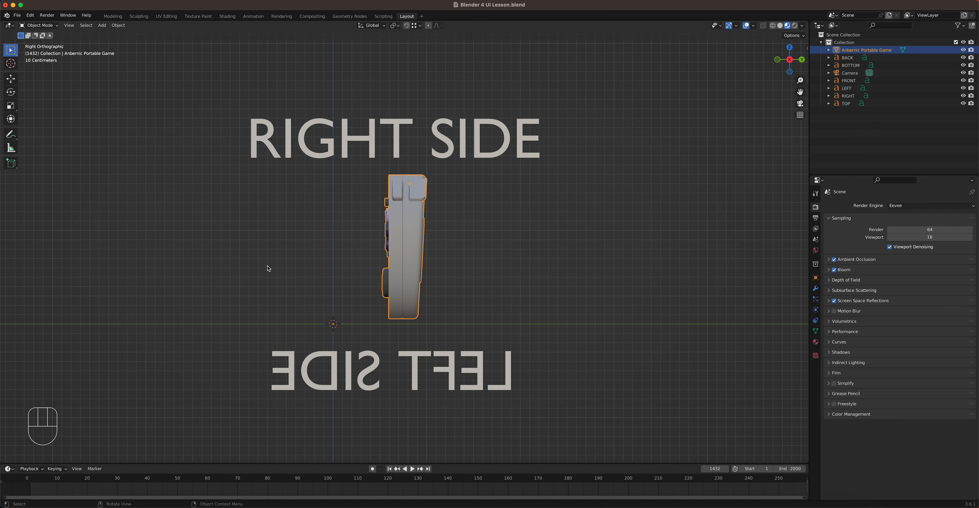
pyautogui.press('`')
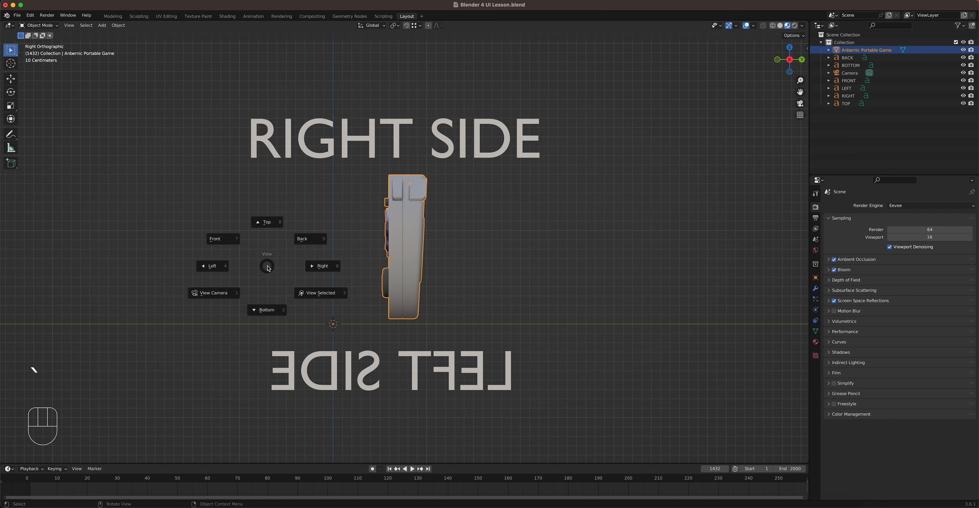
pyautogui.click(269, 222)
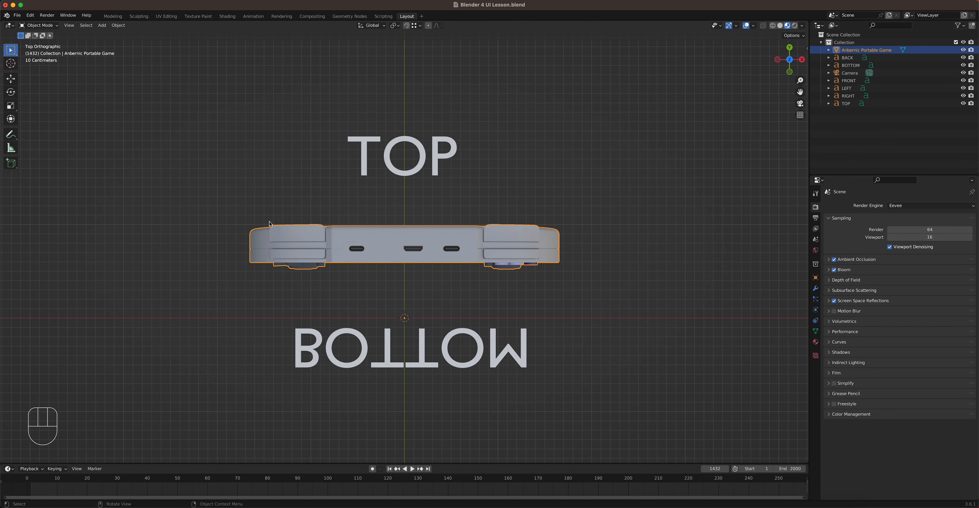
pyautogui.press('`')
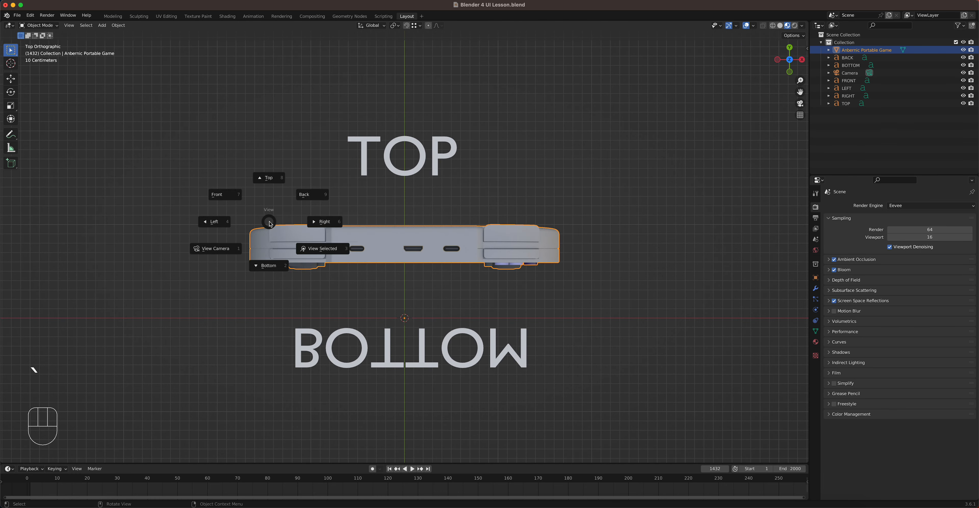
pyautogui.click(310, 199)
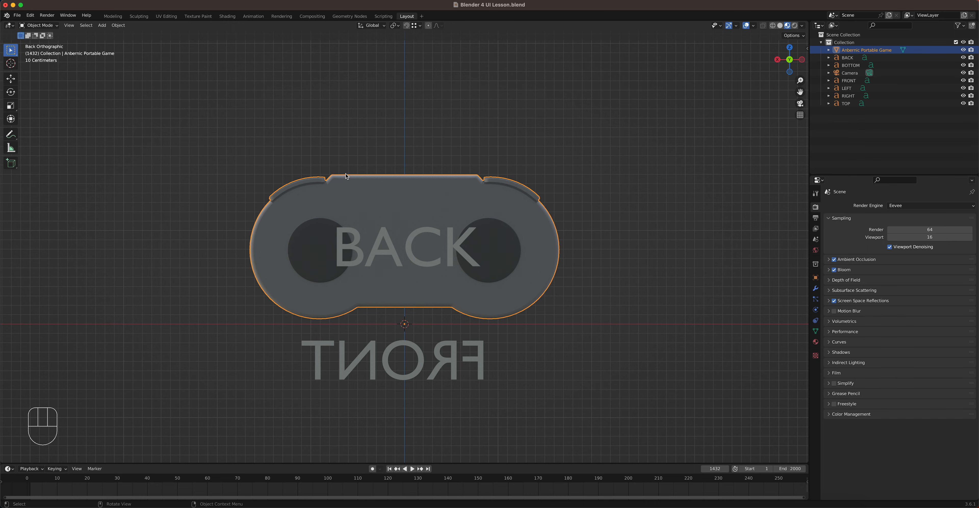
# Step: Go through the front, right and top orthographic views, choosing the top viewpoint once more
pyautogui.press('KP_1')
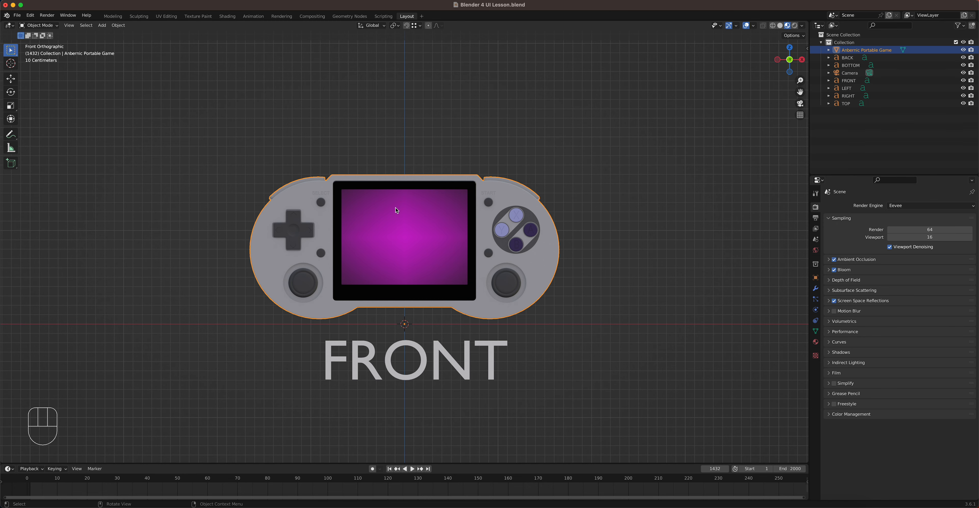
pyautogui.press('KP_3')
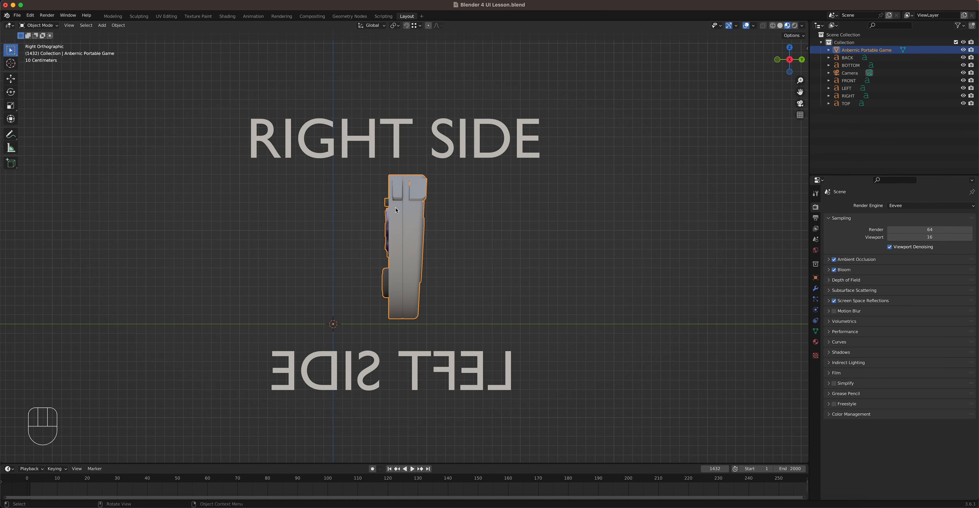
pyautogui.press('KP_7')
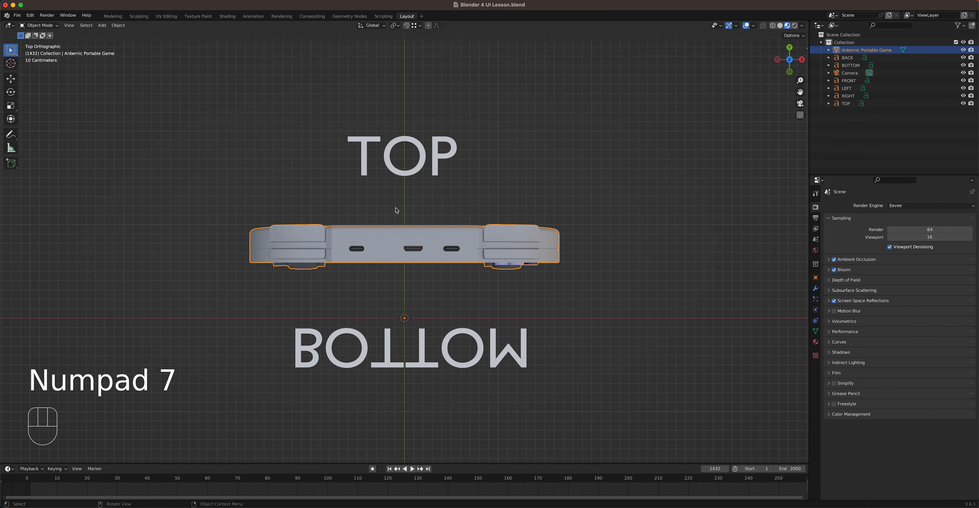
pyautogui.press('`')
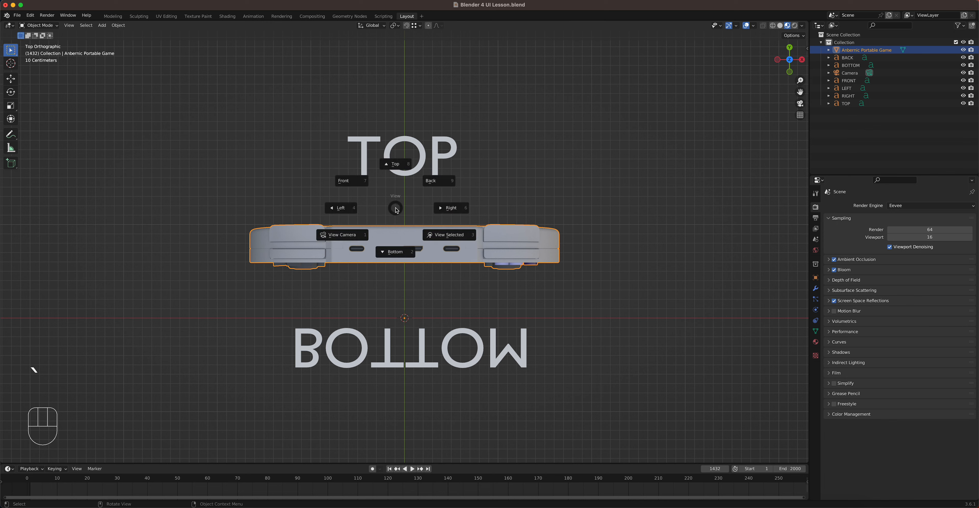
pyautogui.click(395, 164)
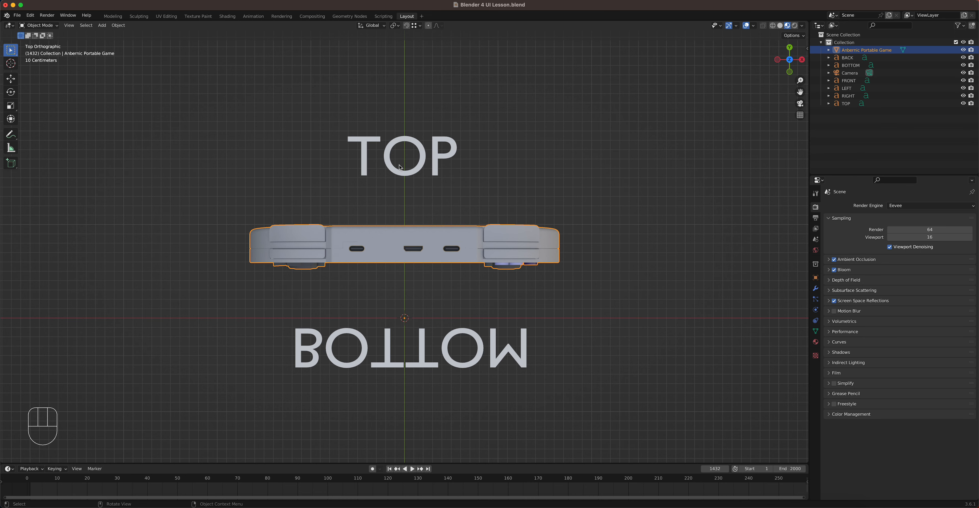
# Step: Show the bottom view, then compare the front with the back view and the right with the left view
pyautogui.press('ctrl')
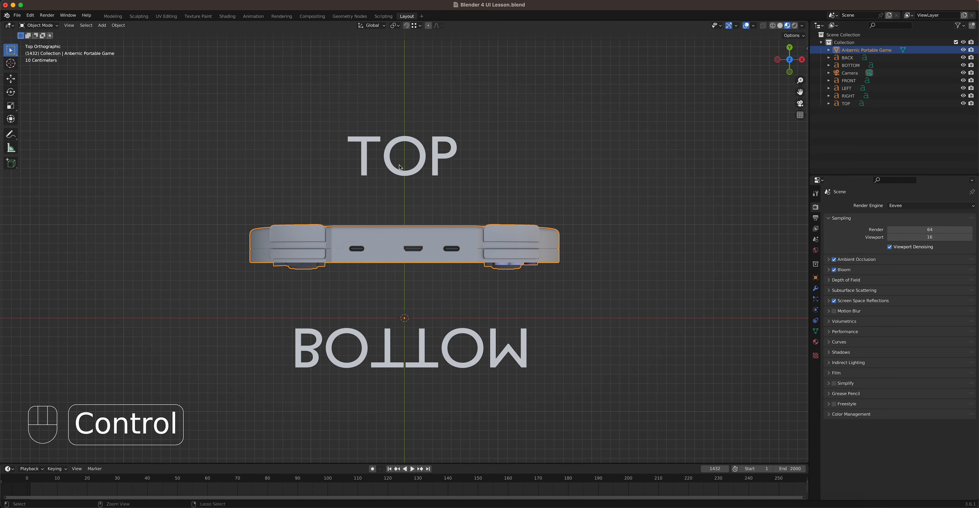
pyautogui.press('ctrl+KP_7')
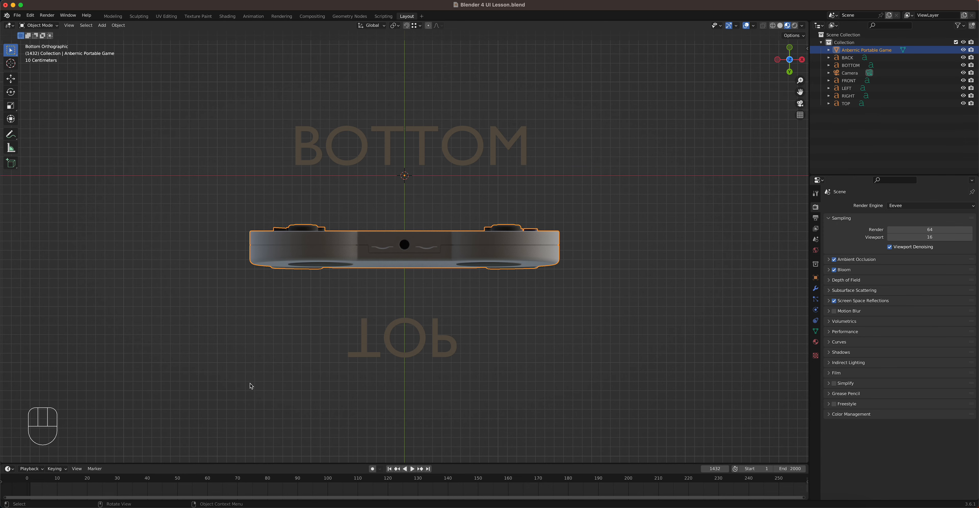
pyautogui.press('KP_1')
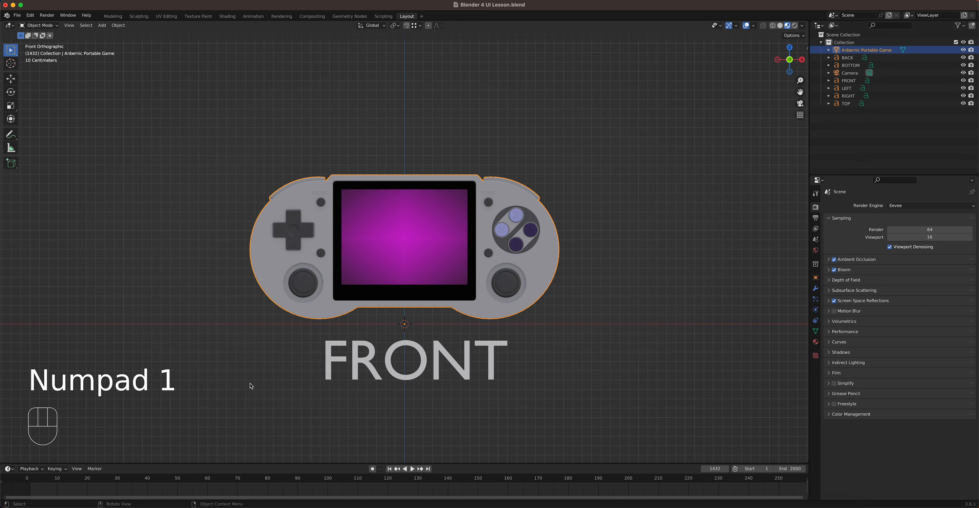
pyautogui.press('ctrl')
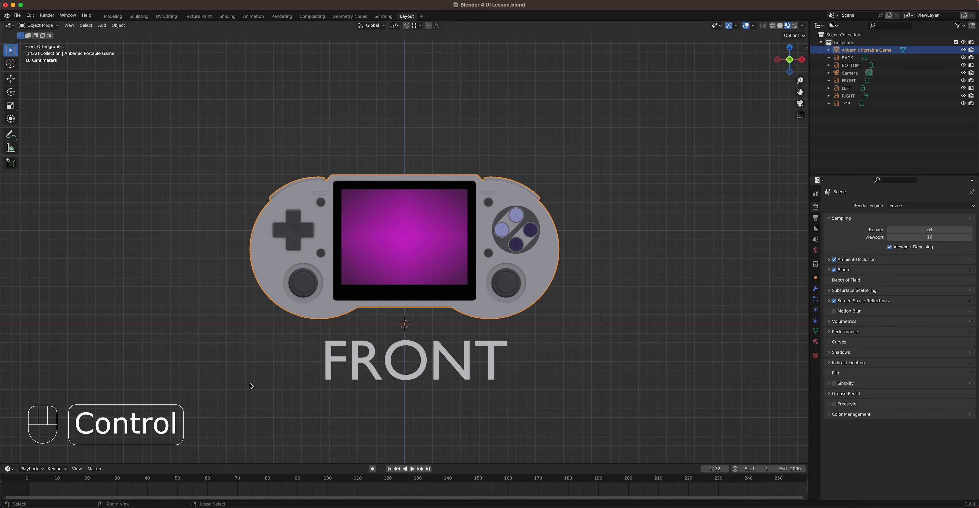
pyautogui.press('ctrl+KP_1')
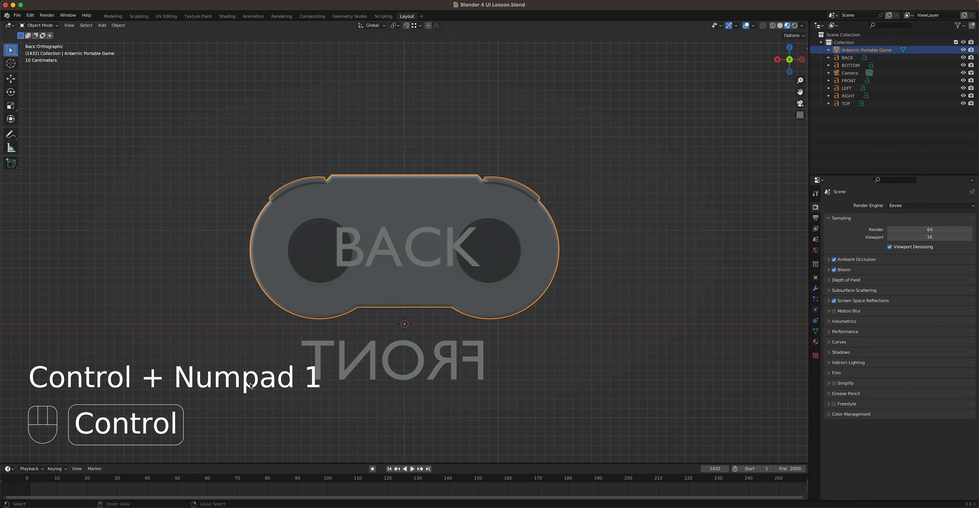
pyautogui.press('KP_3')
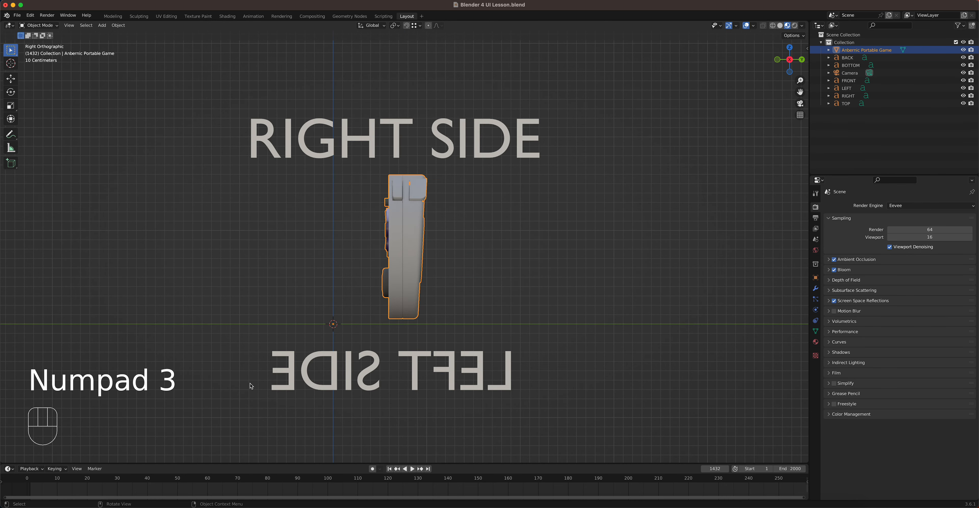
pyautogui.press('ctrl+KP_3')
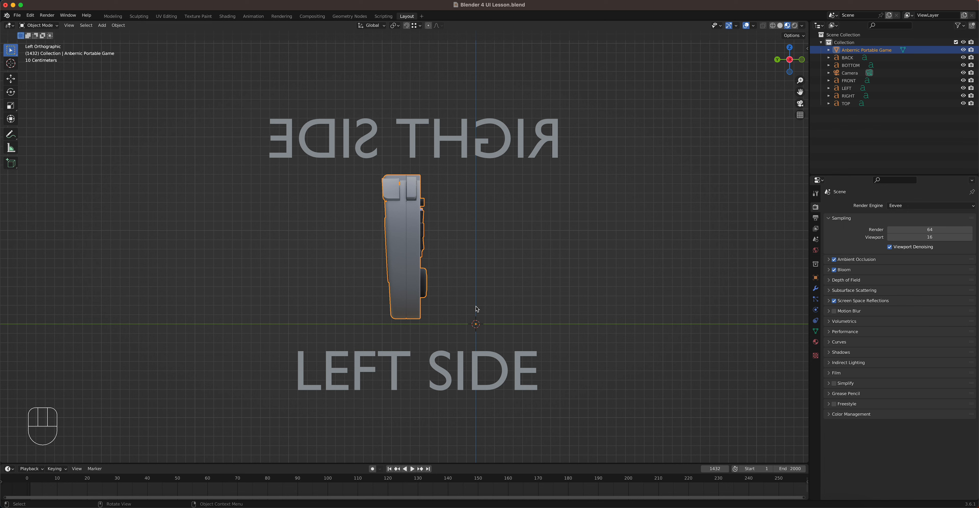
# Step: Orbit around the console in perspective and return to the front orthographic view
pyautogui.moveTo(479, 285); pyautogui.dragTo(512, 297, button='middle')
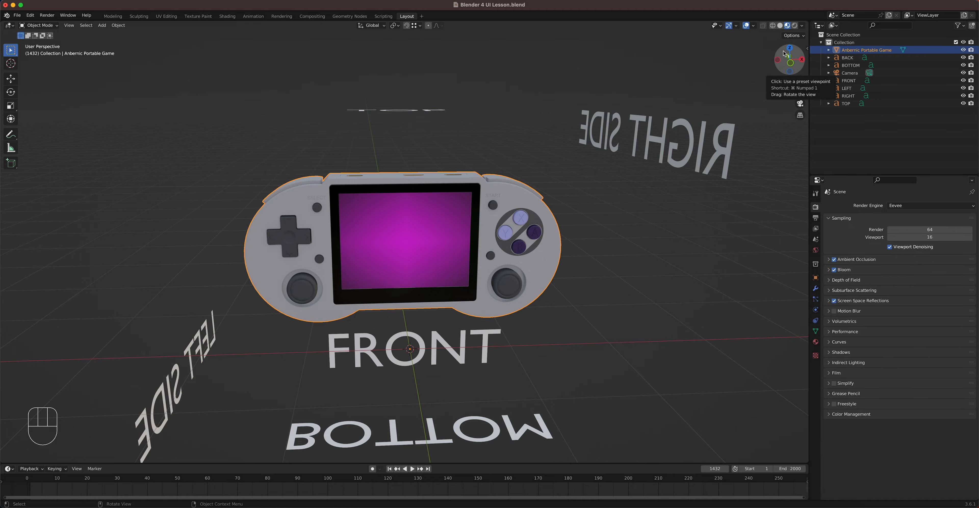
pyautogui.moveTo(783, 54)
pyautogui.mouseDown()
pyautogui.moveTo(796, 56)
pyautogui.moveTo(760, 57)
pyautogui.moveTo(798, 57)
pyautogui.moveTo(786, 55)
pyautogui.mouseUp()
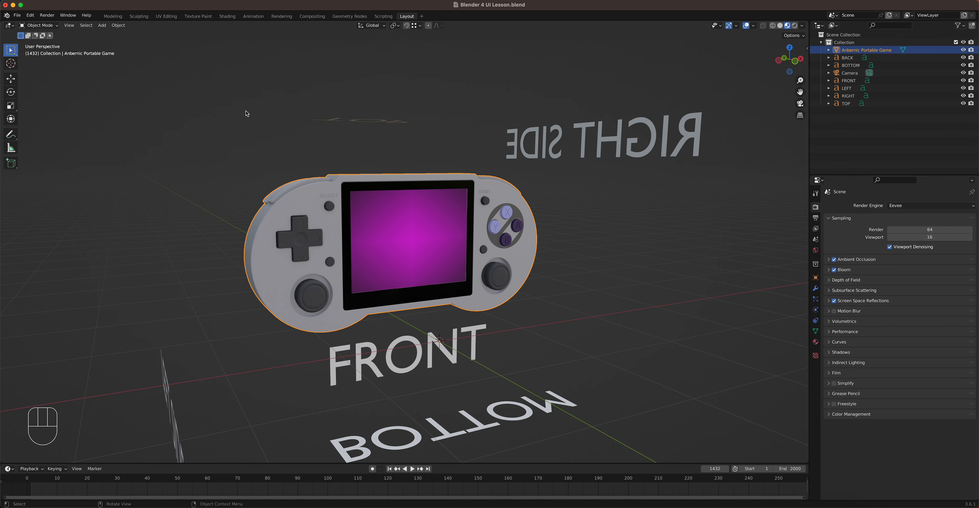
pyautogui.press('KP_1')
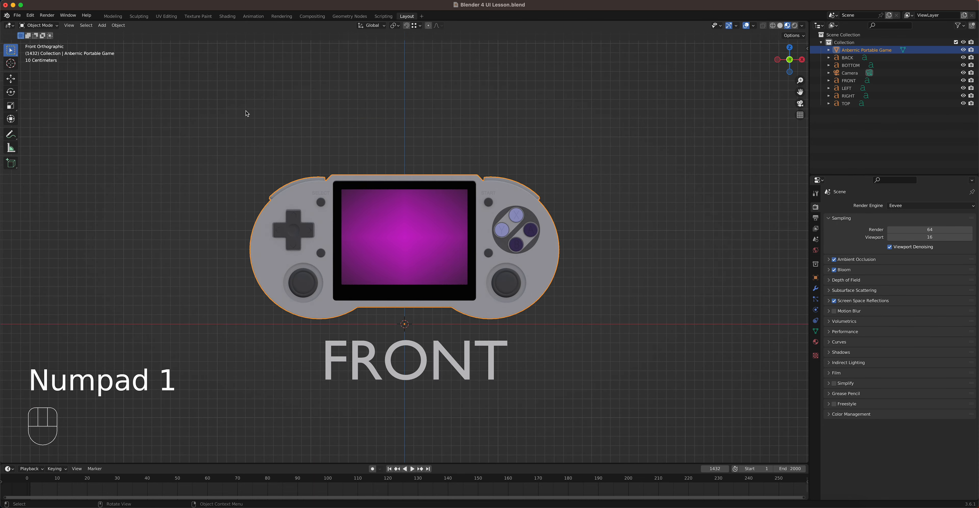
pyautogui.press('`')
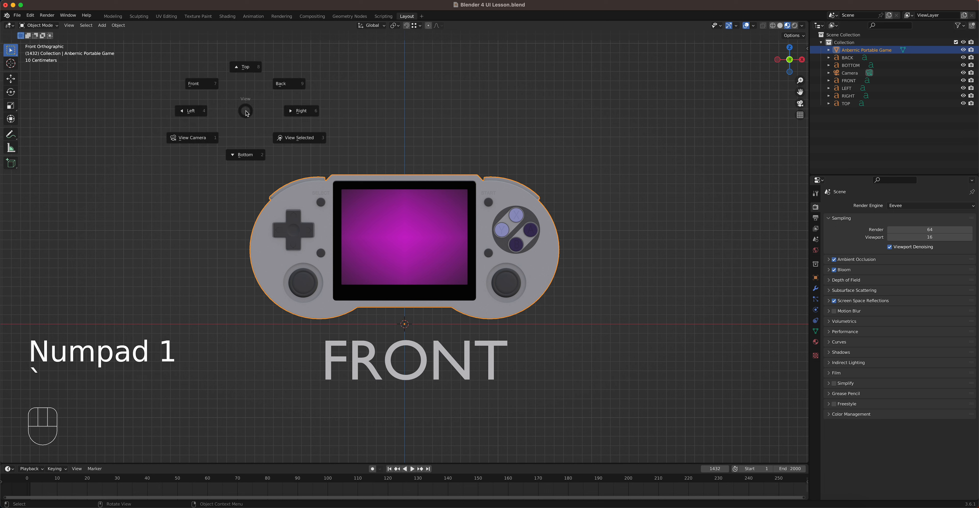
pyautogui.click(193, 80)
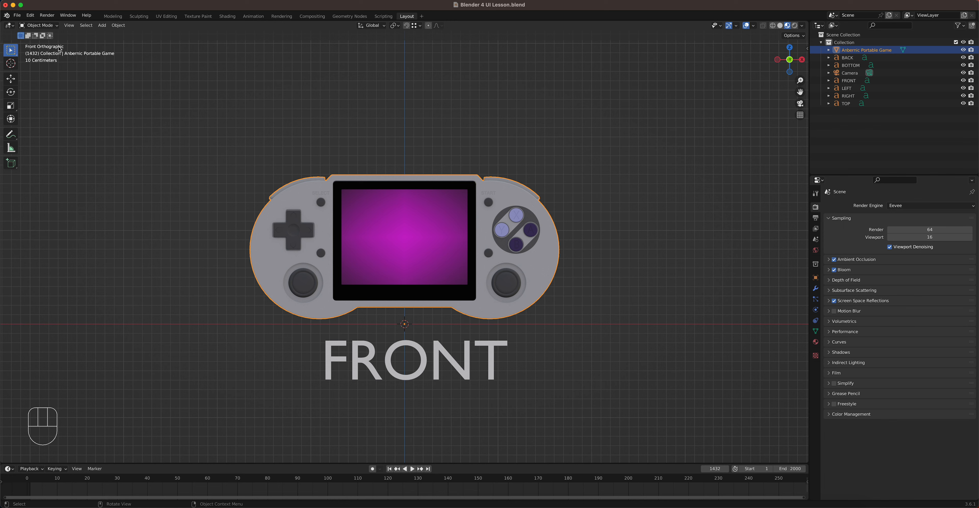
# Step: Duplicate the console and leave the copy in place over the original
pyautogui.moveTo(408, 184); pyautogui.dragTo(422, 232, button='middle')
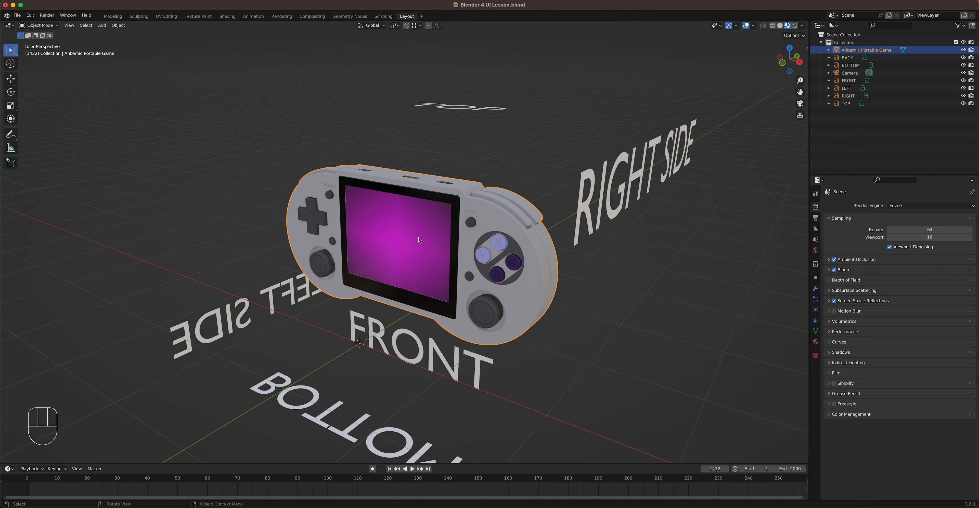
pyautogui.hotkey('shift', 'd')
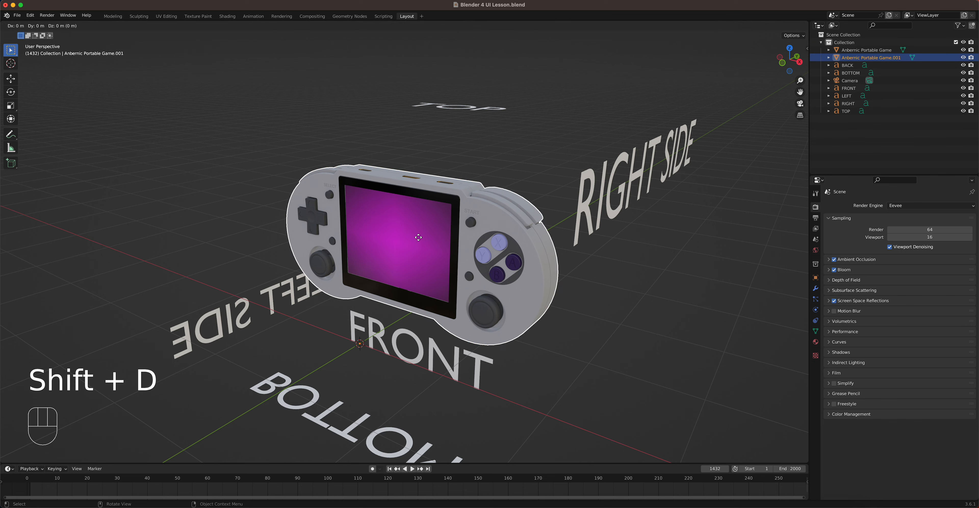
pyautogui.click(418, 237)
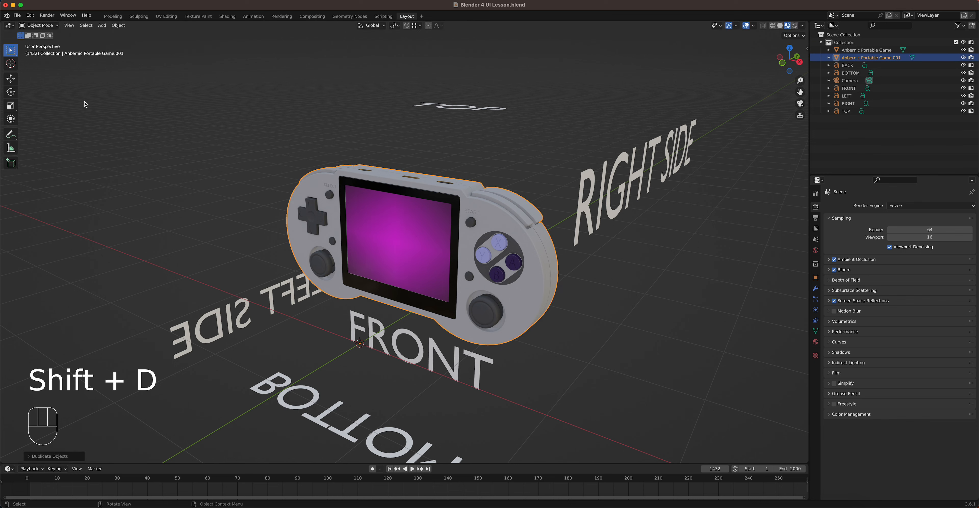
# Step: Move the duplicated console far away from the original along the positive Y axis with the Move tool
pyautogui.click(11, 79)
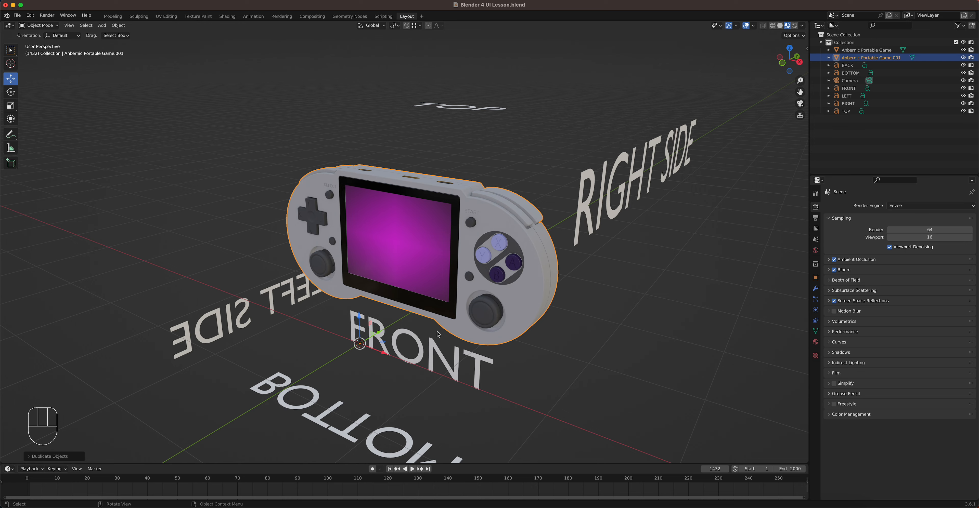
pyautogui.scroll(-2, 410, 319)
pyautogui.moveTo(411, 318); pyautogui.dragTo(387, 302, button='middle')
pyautogui.moveTo(387, 302); pyautogui.dragTo(789, 209)
pyautogui.scroll(-2, 675, 251)
pyautogui.scroll(-6, 675, 251)
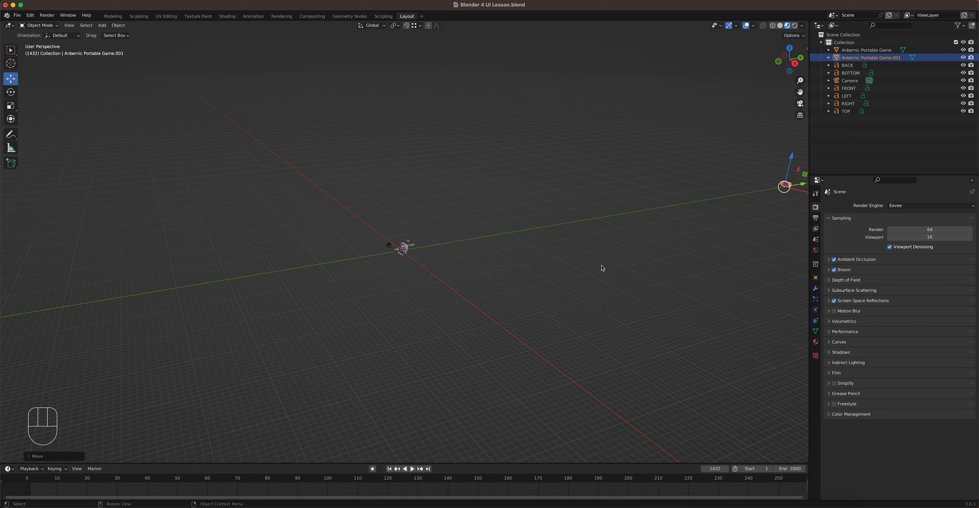
pyautogui.keyDown('shift'); pyautogui.moveTo(602, 268); pyautogui.dragTo(443, 324, button='middle'); pyautogui.keyUp('shift')
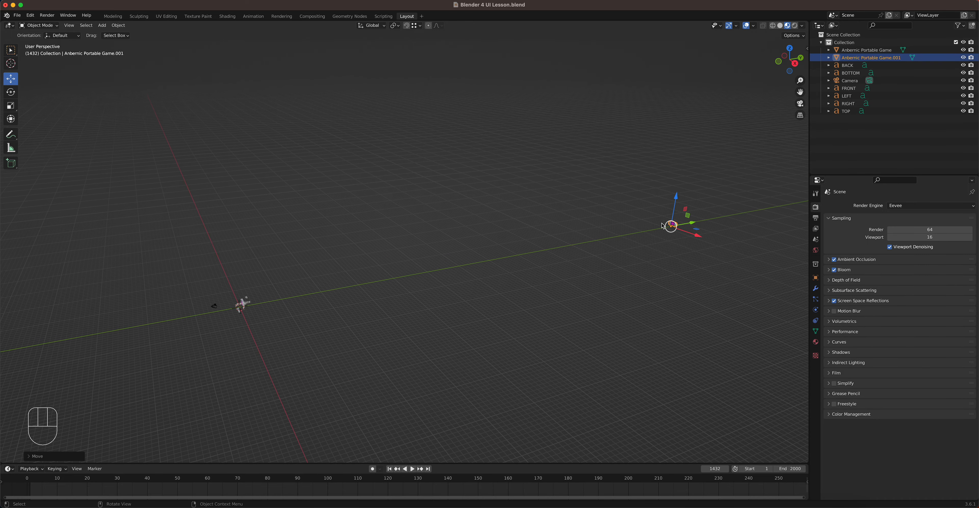
# Step: Raise the duplicated console slightly along the Z axis and frame both consoles in the front orthographic view
pyautogui.moveTo(676, 197); pyautogui.dragTo(673, 190)
pyautogui.press('KP_1')
pyautogui.scroll(5, 352, 292)
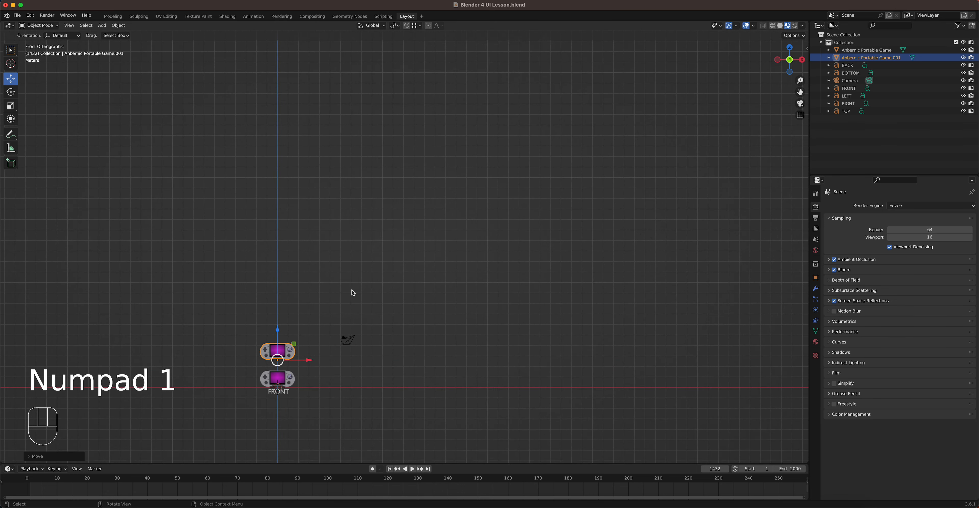
pyautogui.keyDown('shift'); pyautogui.moveTo(350, 332); pyautogui.dragTo(451, 262, button='middle'); pyautogui.keyUp('shift')
pyautogui.press('KP_Decimal')
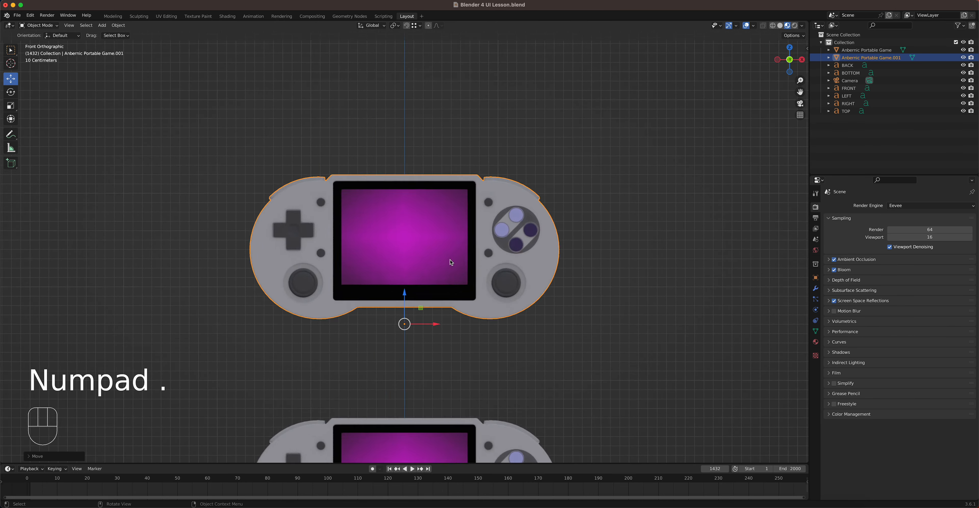
pyautogui.keyDown('shift'); pyautogui.moveTo(395, 345); pyautogui.dragTo(433, 194, button='middle'); pyautogui.keyUp('shift')
pyautogui.scroll(-1, 452, 227)
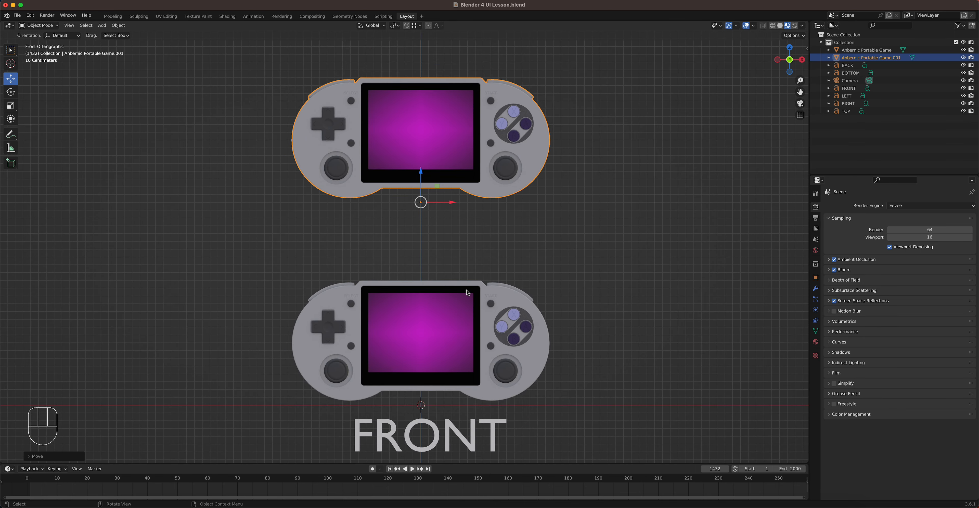
# Step: Compare the near and distant consoles in user perspective with their apparent sizes in the front orthographic view
pyautogui.moveTo(467, 293); pyautogui.dragTo(442, 300, button='middle')
pyautogui.scroll(-3, 442, 300)
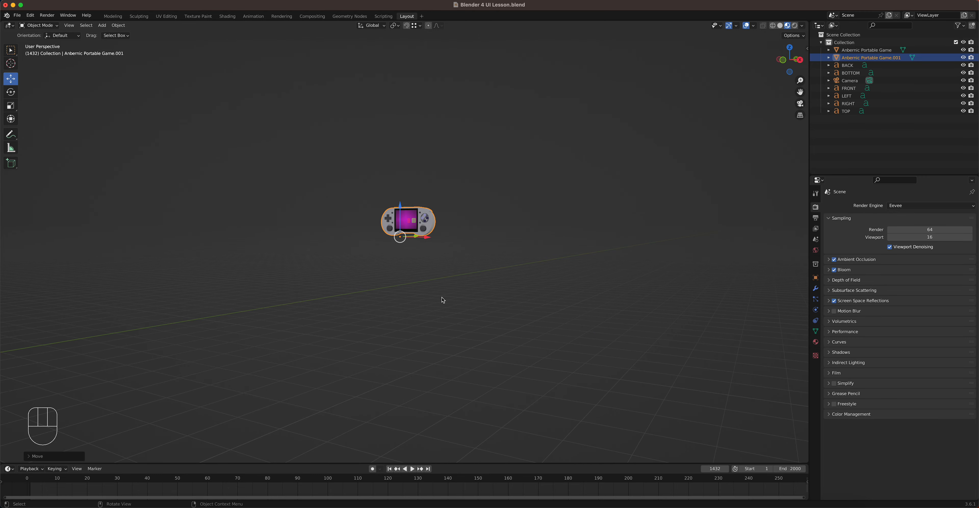
pyautogui.scroll(-6, 443, 300)
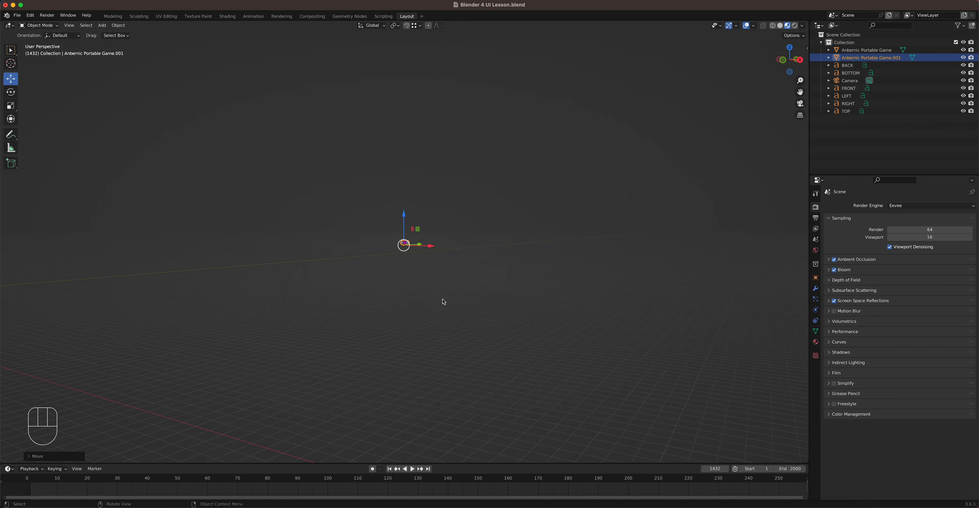
pyautogui.press('KP_1')
pyautogui.scroll(5, 442, 300)
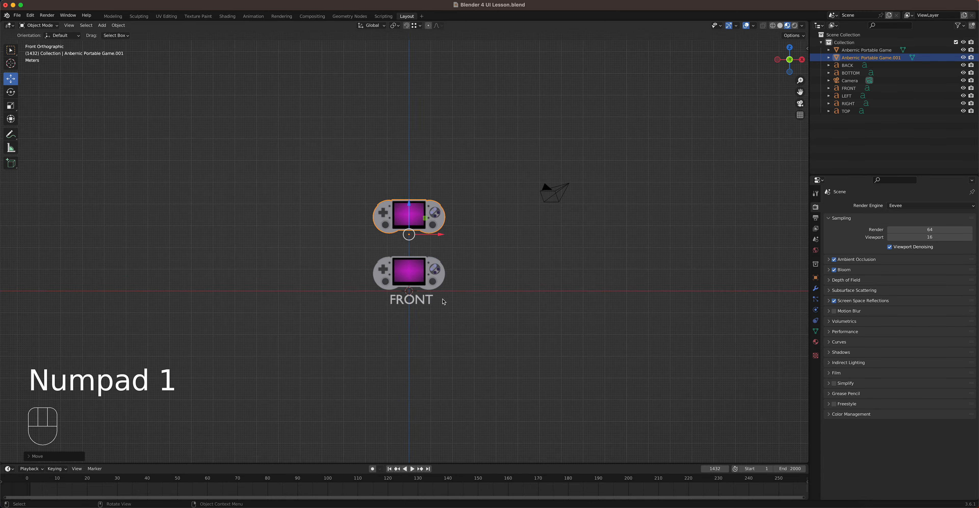
pyautogui.scroll(5, 443, 301)
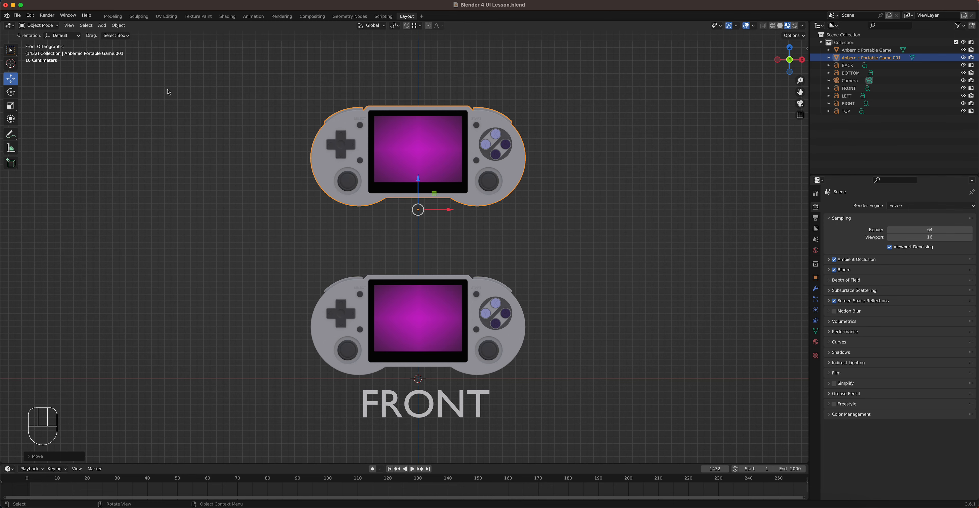
# Step: Orbit to a perspective view containing both consoles, then return to a close front orthographic view of the pair
pyautogui.scroll(1, 428, 259)
pyautogui.scroll(-3, 428, 260)
pyautogui.moveTo(428, 260); pyautogui.dragTo(405, 273, button='middle')
pyautogui.scroll(-15, 395, 263)
pyautogui.scroll(1, 403, 272)
pyautogui.press('/')
pyautogui.press('/')
pyautogui.press('/')
pyautogui.press('/')
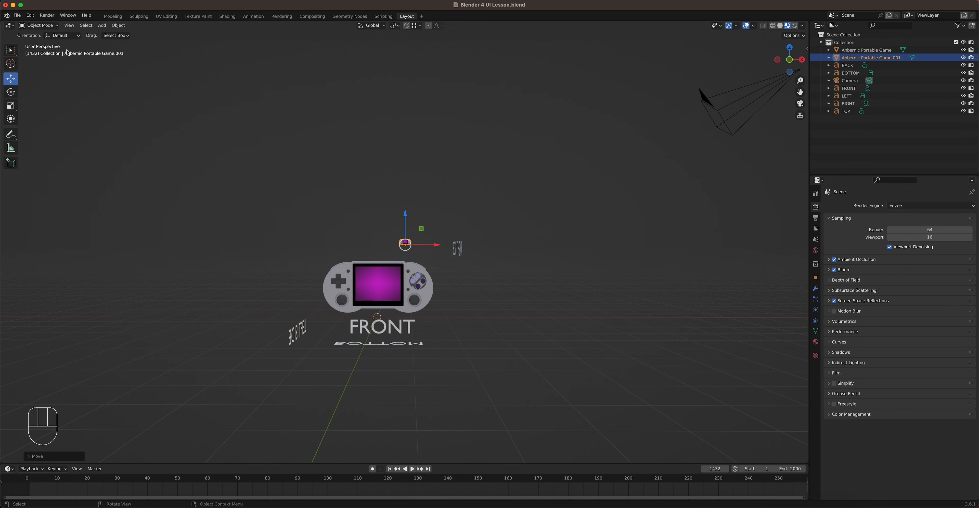
pyautogui.press('KP_1')
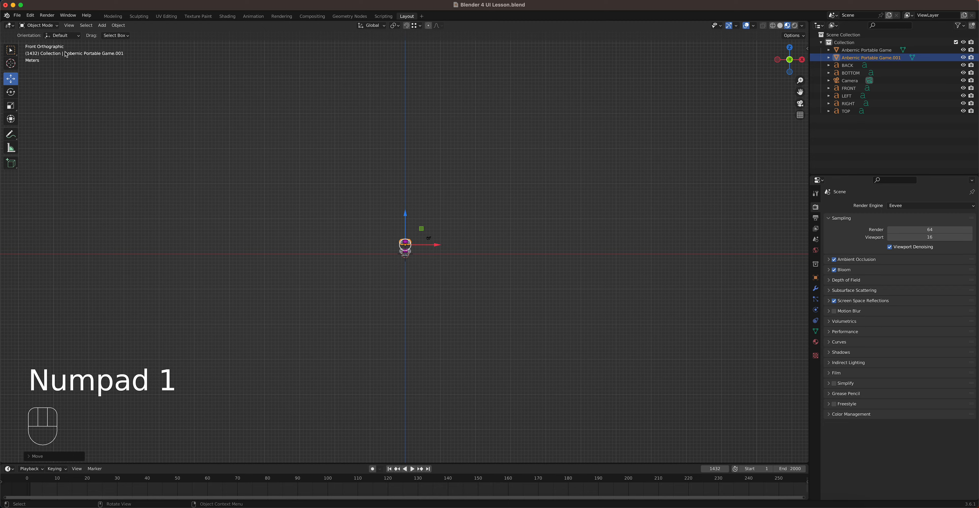
pyautogui.scroll(10, 329, 185)
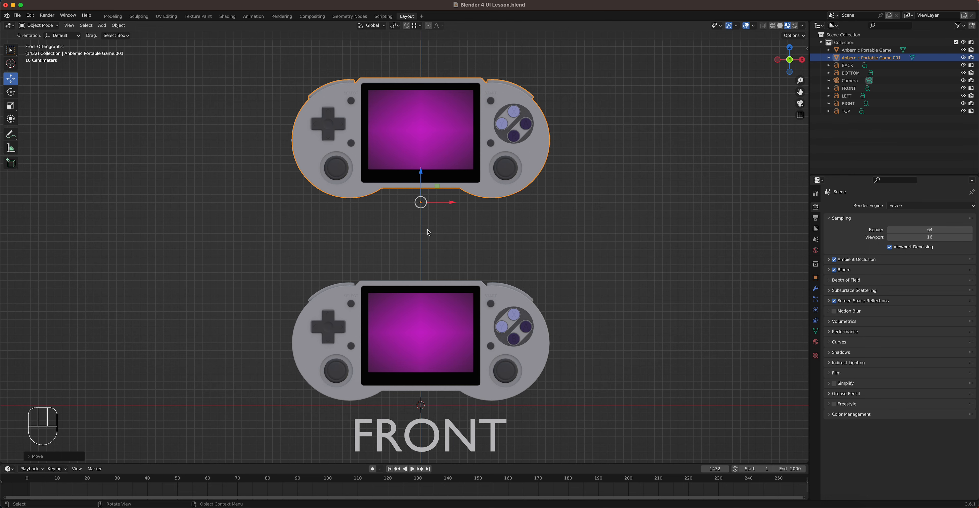
# Step: Toggle the front view between orthographic and perspective projection, then view both consoles at their different distances in perspective
pyautogui.press('KP_5')
pyautogui.press('KP_5')
pyautogui.press('KP_5')
pyautogui.press('KP_5')
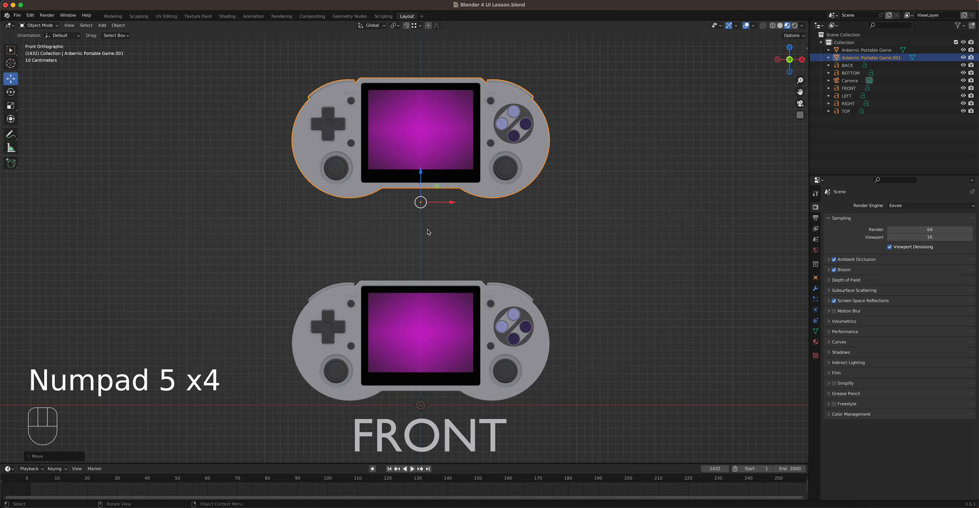
pyautogui.press('KP_5')
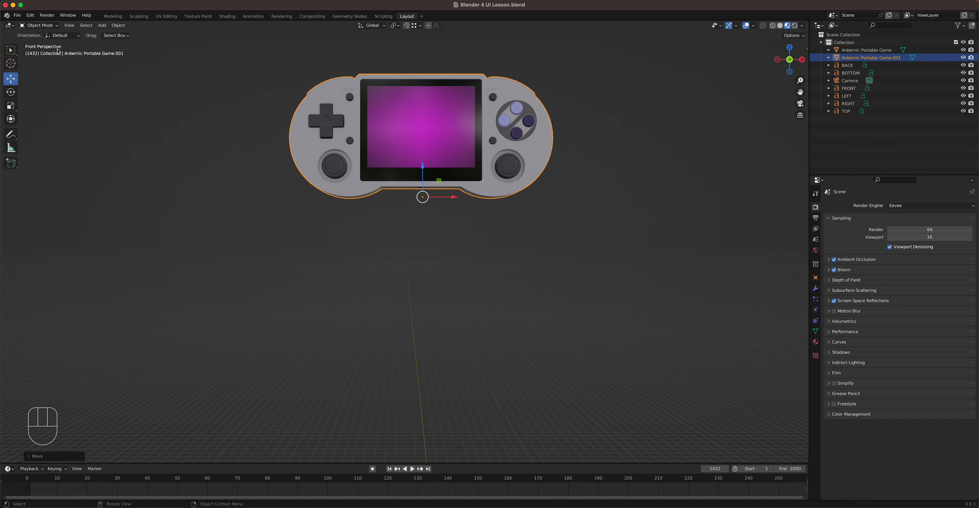
pyautogui.scroll(-10, 448, 297)
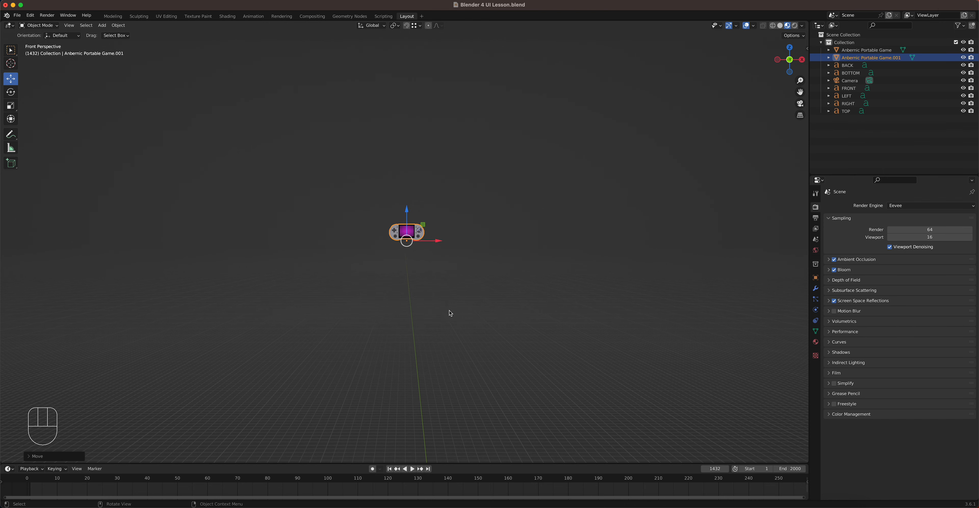
pyautogui.keyDown('shift'); pyautogui.moveTo(436, 341); pyautogui.dragTo(423, 288, button='middle'); pyautogui.keyUp('shift')
pyautogui.scroll(-4, 438, 286)
pyautogui.scroll(-5, 401, 278)
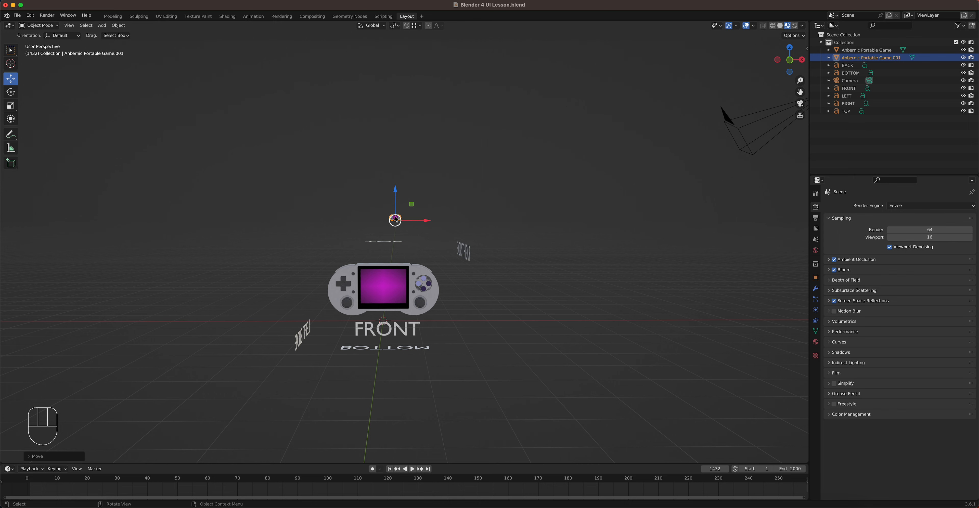
# Step: Delete the distant duplicate console and bring the original into a close front orthographic view
pyautogui.press('x')
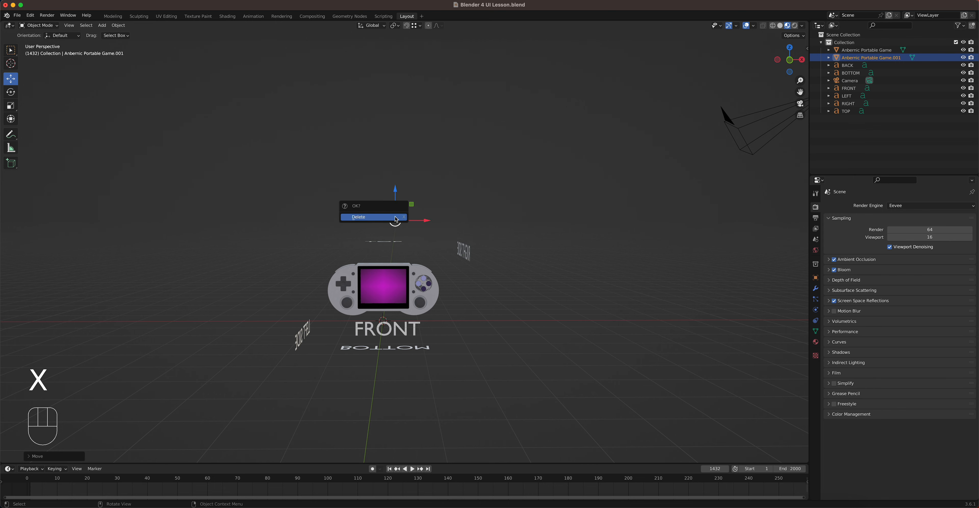
pyautogui.click(369, 220)
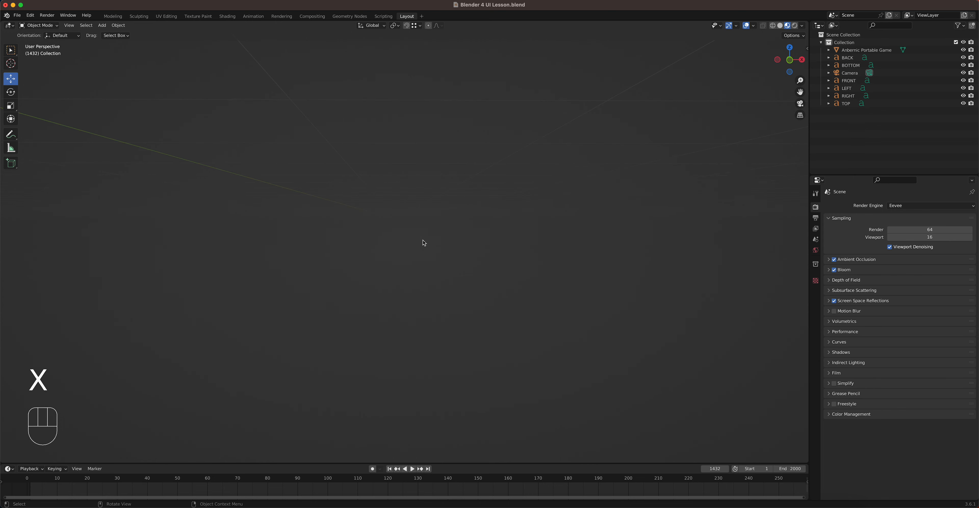
pyautogui.press('KP_1')
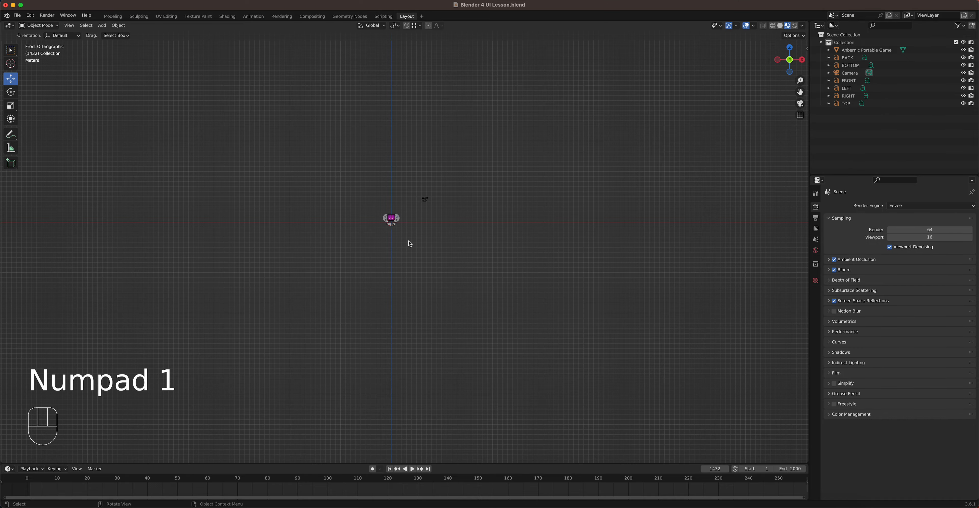
pyautogui.scroll(10, 409, 243)
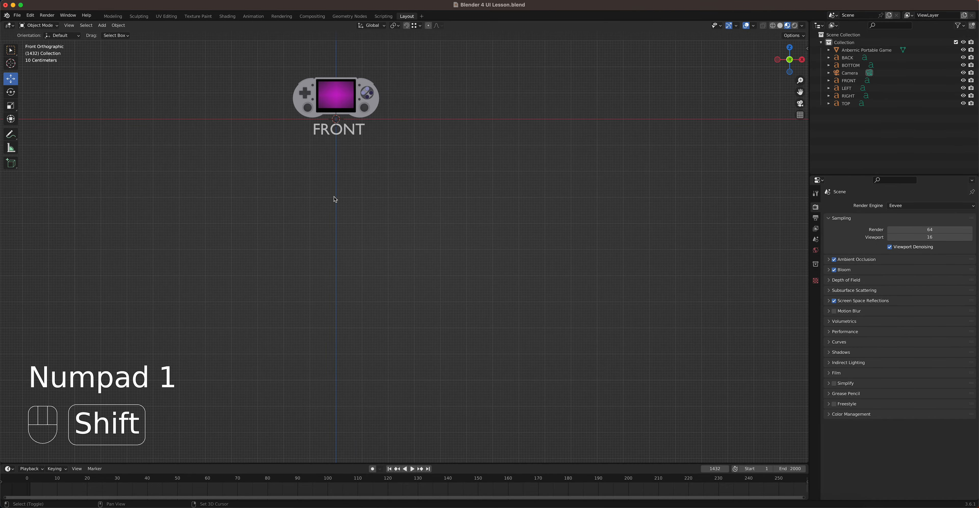
pyautogui.keyDown('shift'); pyautogui.moveTo(334, 199); pyautogui.dragTo(422, 327, button='middle'); pyautogui.keyUp('shift')
pyautogui.scroll(5, 418, 266)
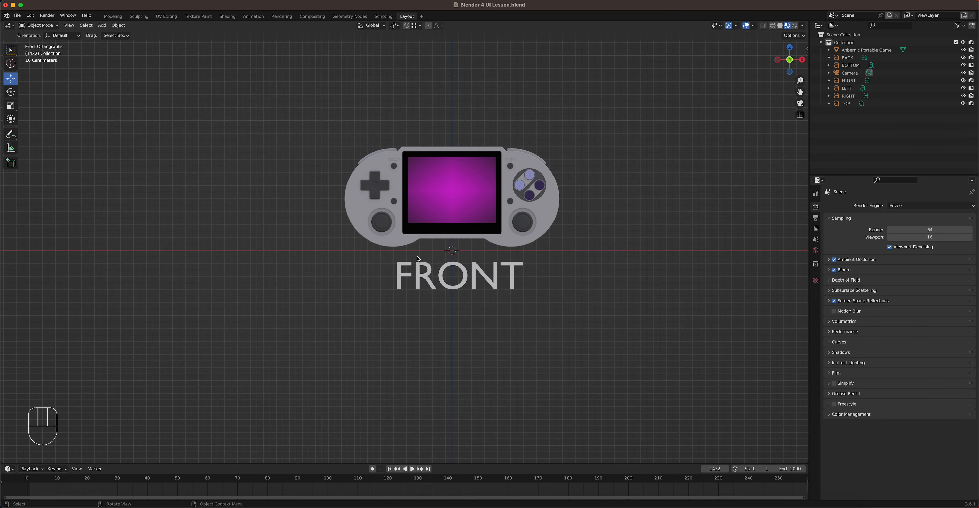
# Step: Select the original console, shift it out of the view centre, and reframe it with View Selected from the View pie menu
pyautogui.click(432, 219)
pyautogui.keyDown('shift'); pyautogui.moveTo(414, 254); pyautogui.dragTo(776, 229, button='middle'); pyautogui.keyUp('shift')
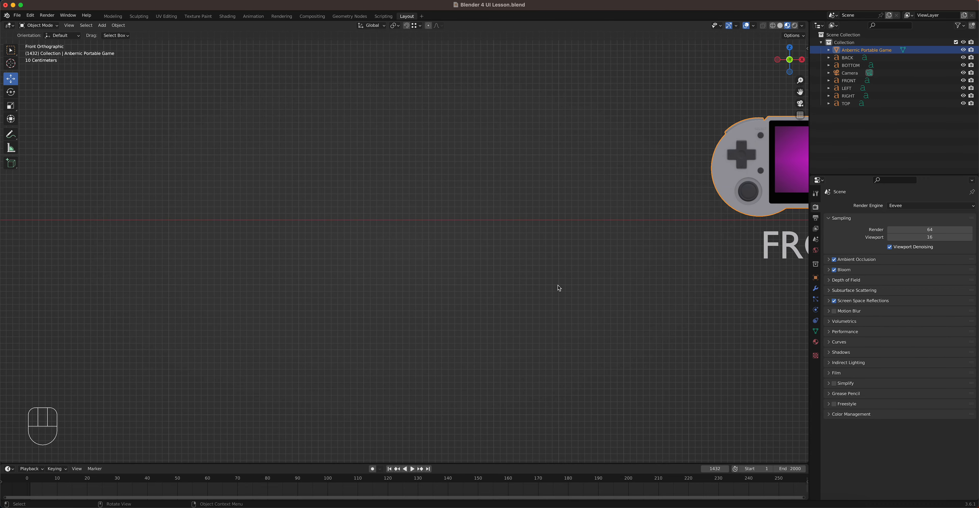
pyautogui.press('`')
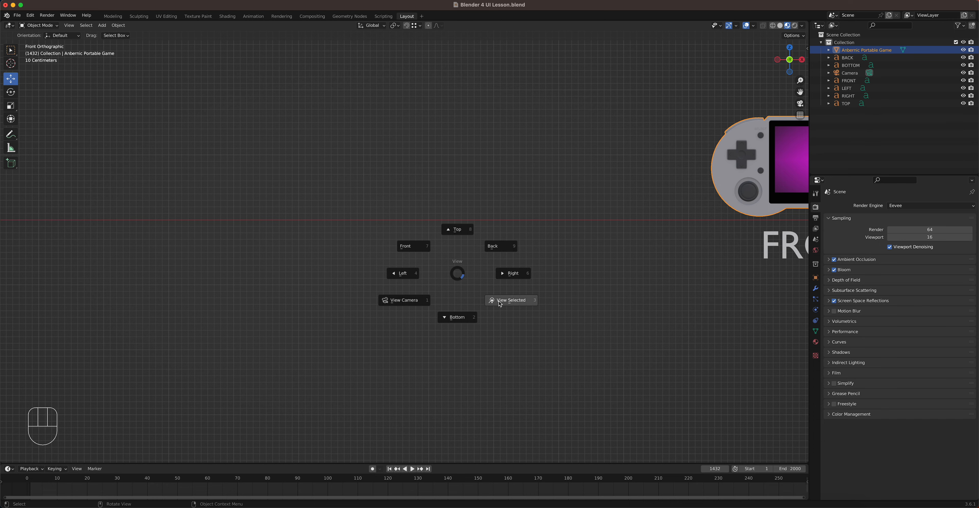
pyautogui.click(507, 303)
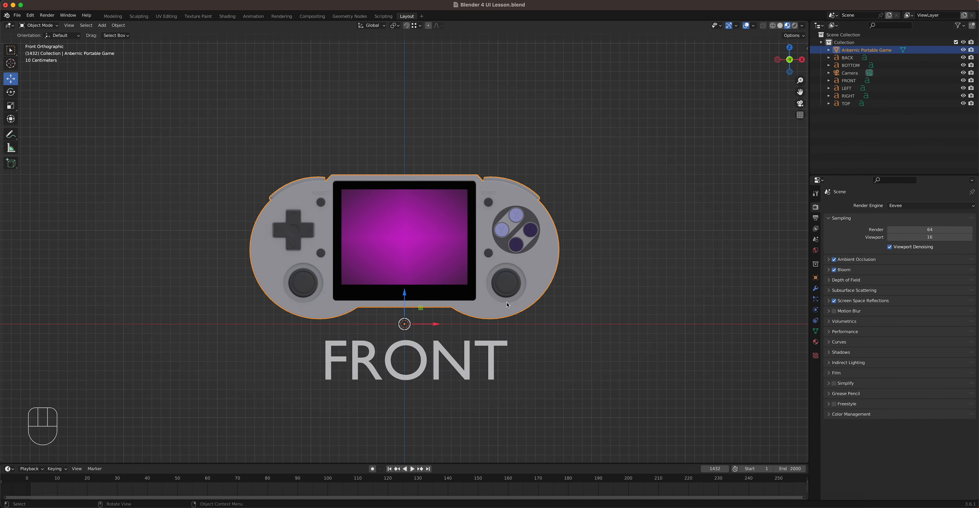
# Step: Shift the view away from the console, return to the front view, and frame the selected console again
pyautogui.press('`')
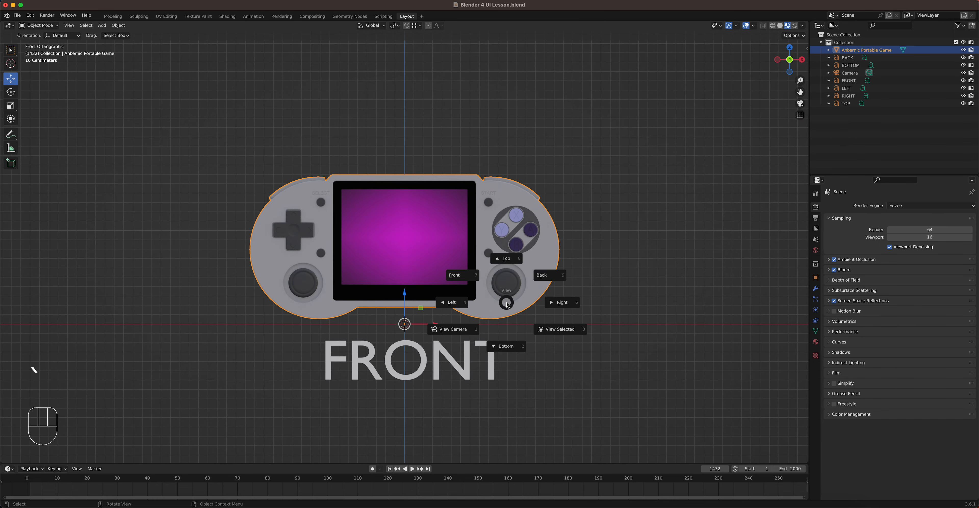
pyautogui.click(665, 260)
pyautogui.keyDown('shift'); pyautogui.moveTo(460, 281); pyautogui.dragTo(22, 284, button='middle'); pyautogui.keyUp('shift')
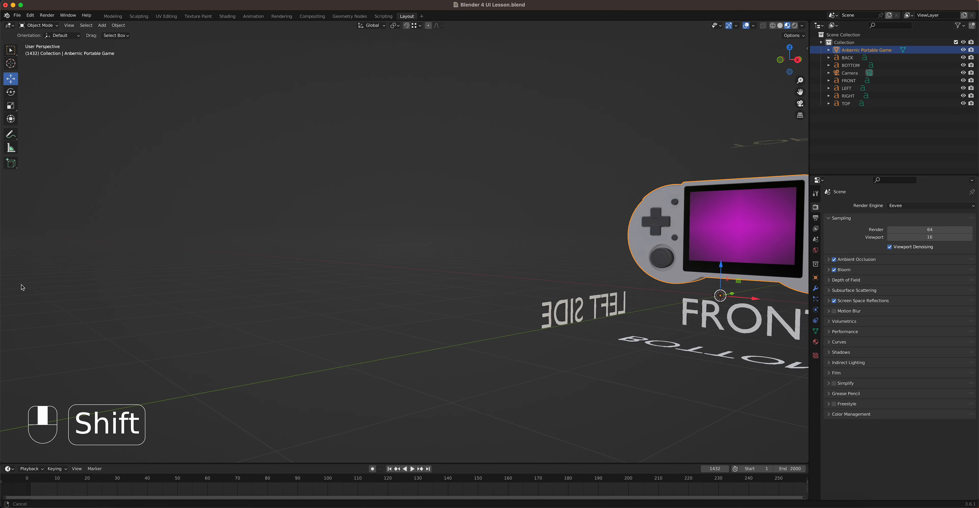
pyautogui.press('KP_1')
pyautogui.keyDown('shift'); pyautogui.moveTo(396, 305); pyautogui.dragTo(662, 291, button='middle'); pyautogui.keyUp('shift')
pyautogui.press('KP_Decimal')
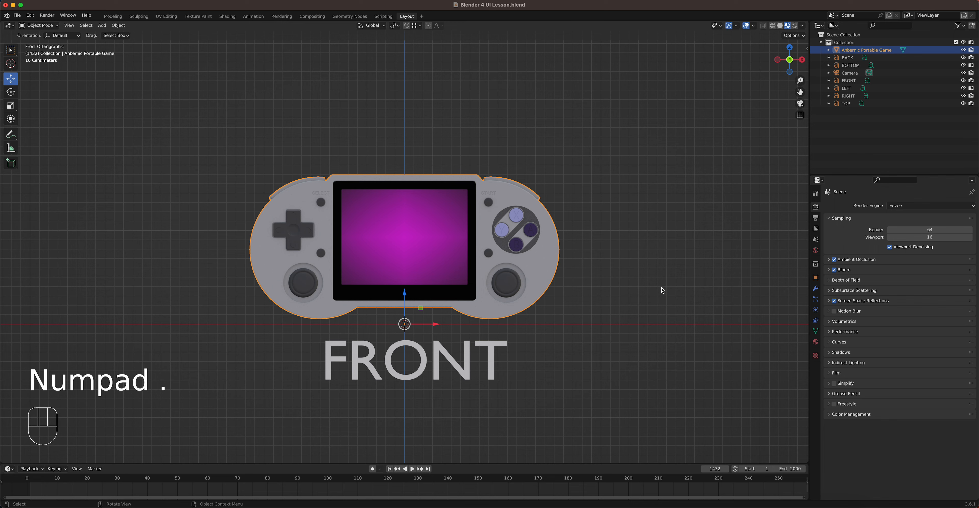
# Step: Look through the scene camera, toggle the camera view off and on, and finish in the front orthographic view
pyautogui.press('`')
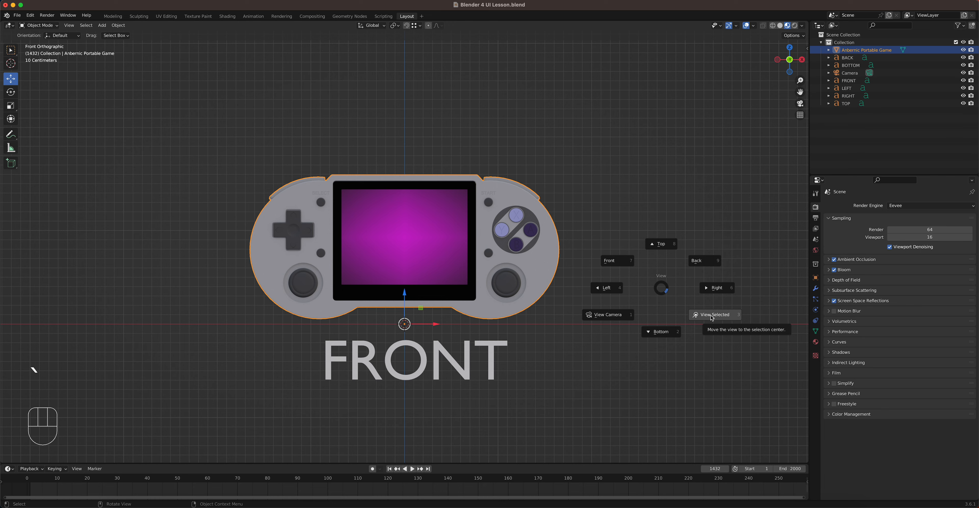
pyautogui.click(608, 315)
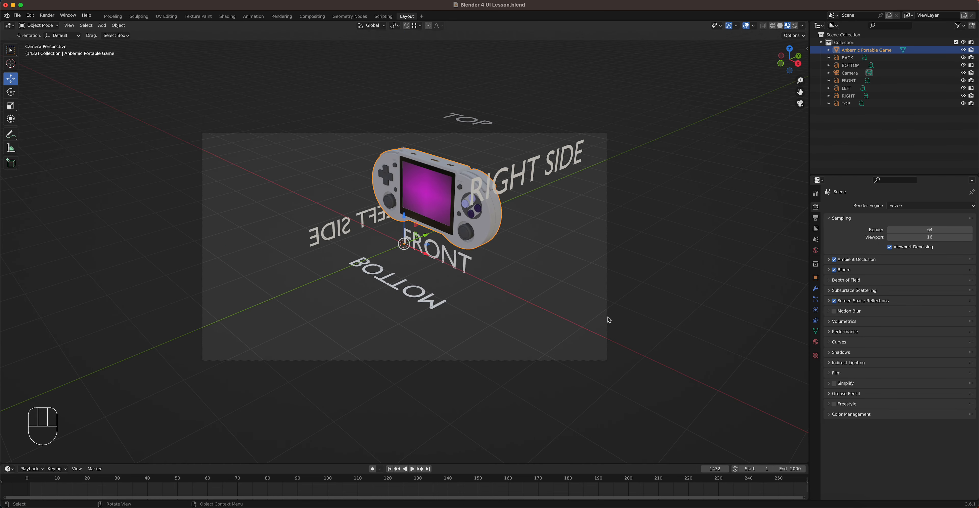
pyautogui.press('KP_0')
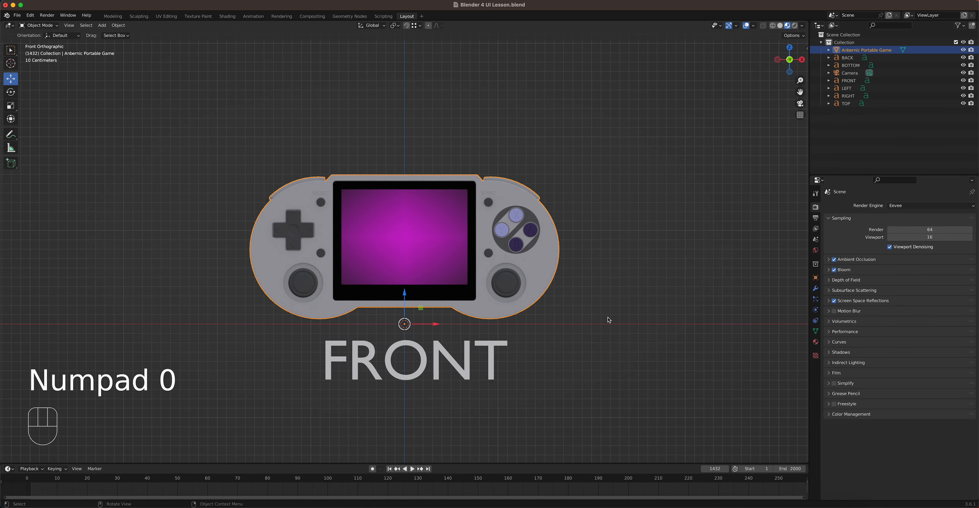
pyautogui.press('KP_0')
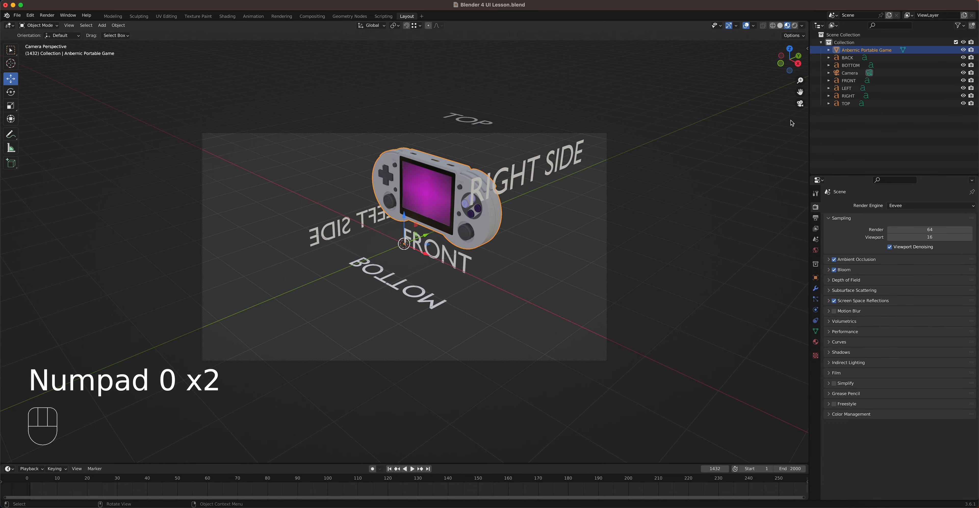
pyautogui.click(800, 104)
pyautogui.click(800, 104)
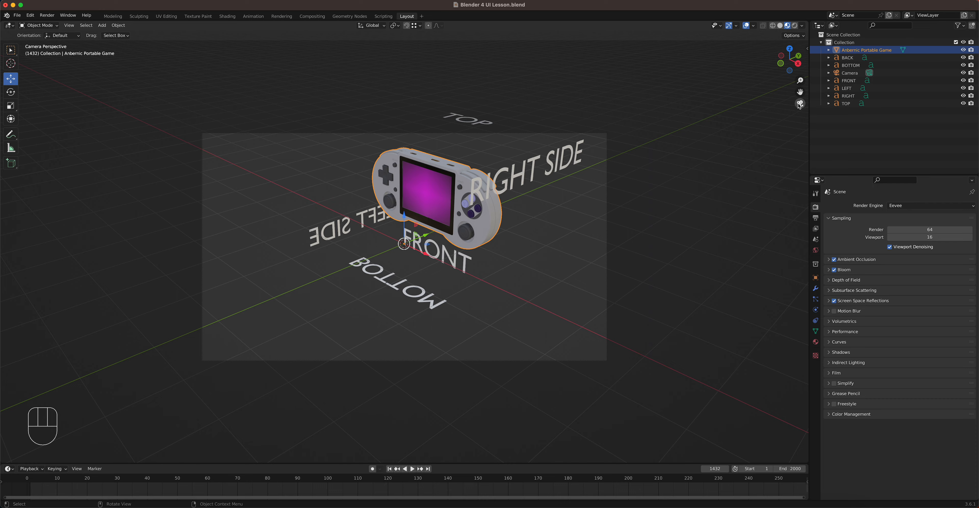
pyautogui.click(800, 104)
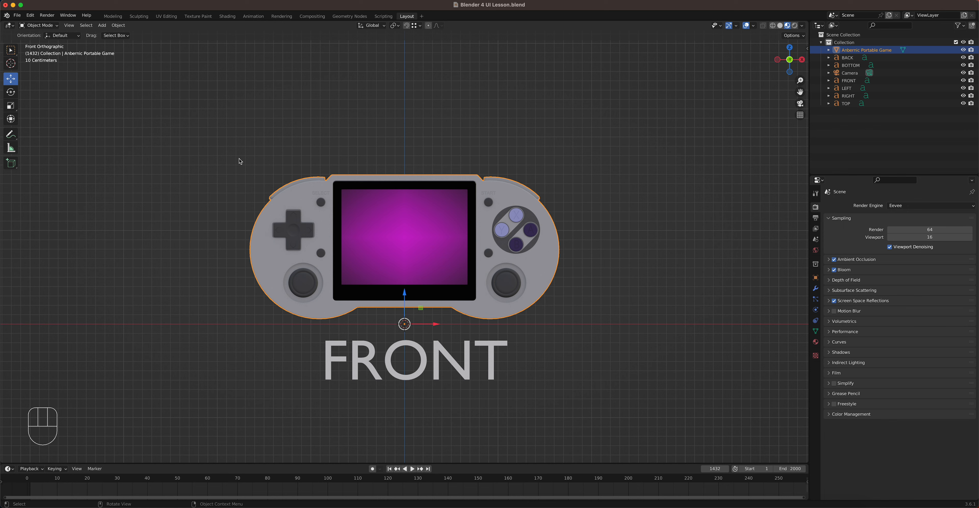
# Step: Look through the Modeling, UV Editing, Texture Paint, Shading and Animation workspaces, finishing in Modeling
pyautogui.click(112, 16)
pyautogui.click(166, 16)
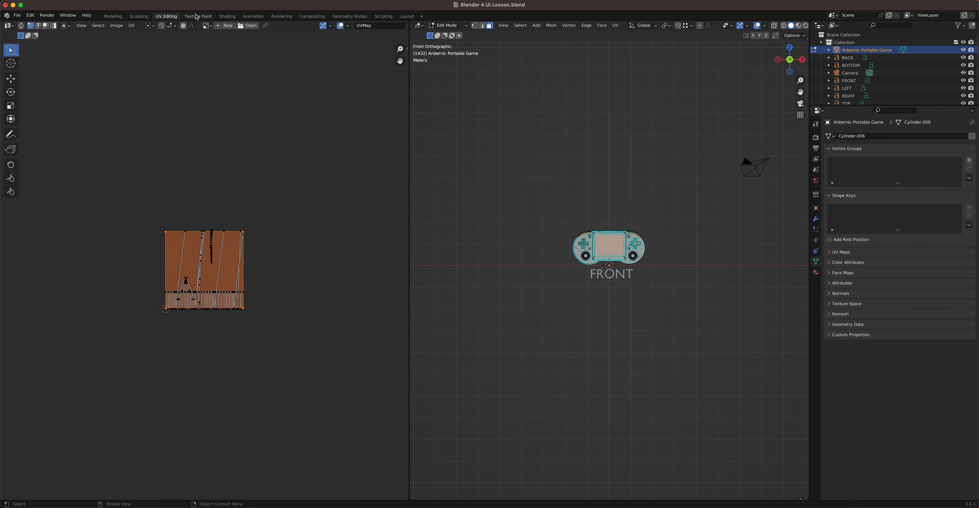
pyautogui.click(198, 16)
pyautogui.click(228, 16)
pyautogui.click(253, 16)
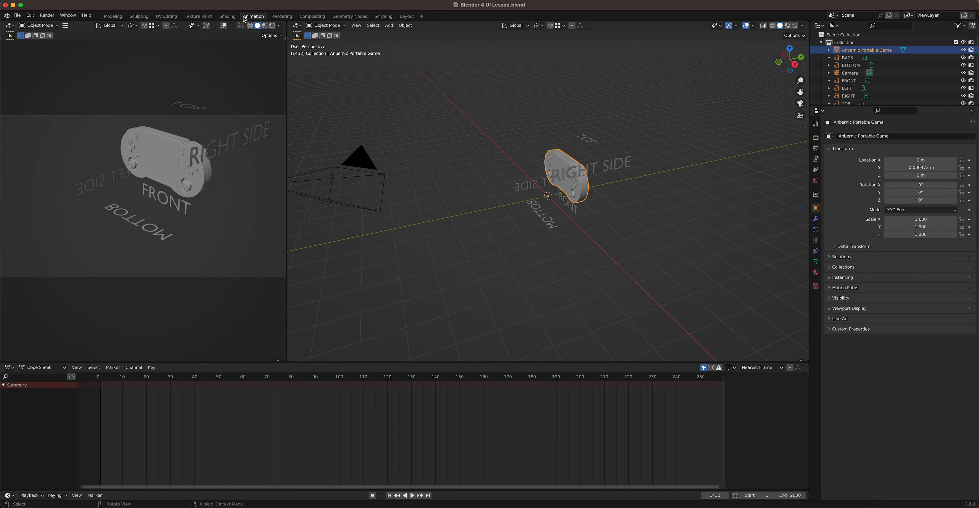
pyautogui.click(114, 17)
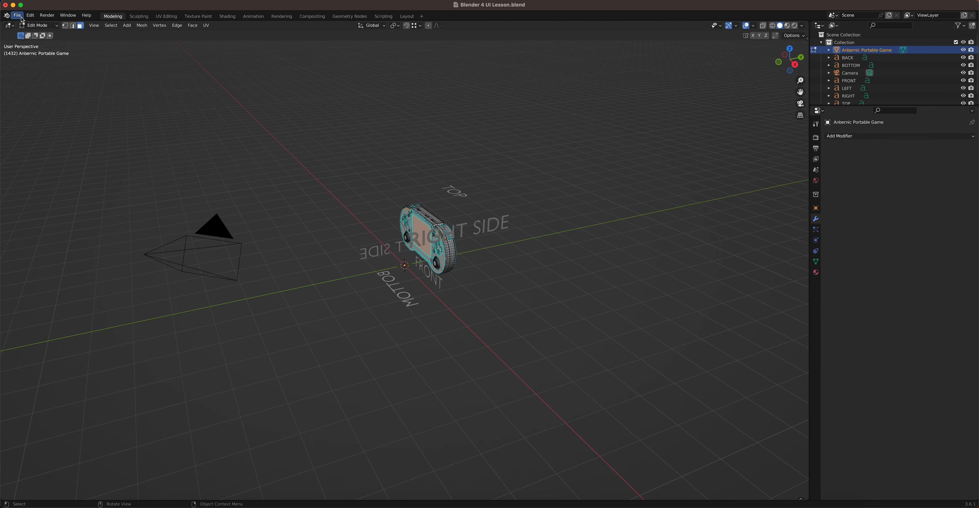
# Step: Display the scene in wireframe shading and switch the console from Edit Mode to Object Mode
pyautogui.click(774, 27)
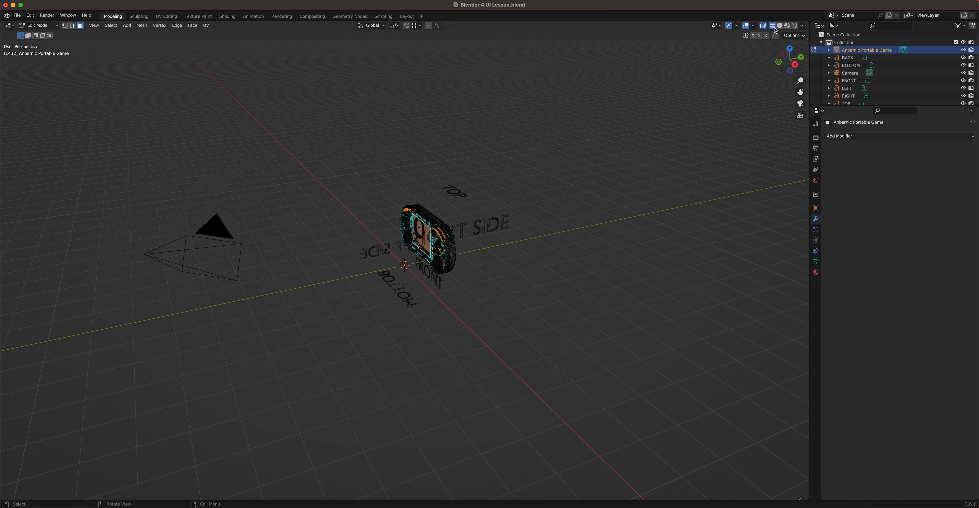
pyautogui.click(38, 25)
pyautogui.click(38, 33)
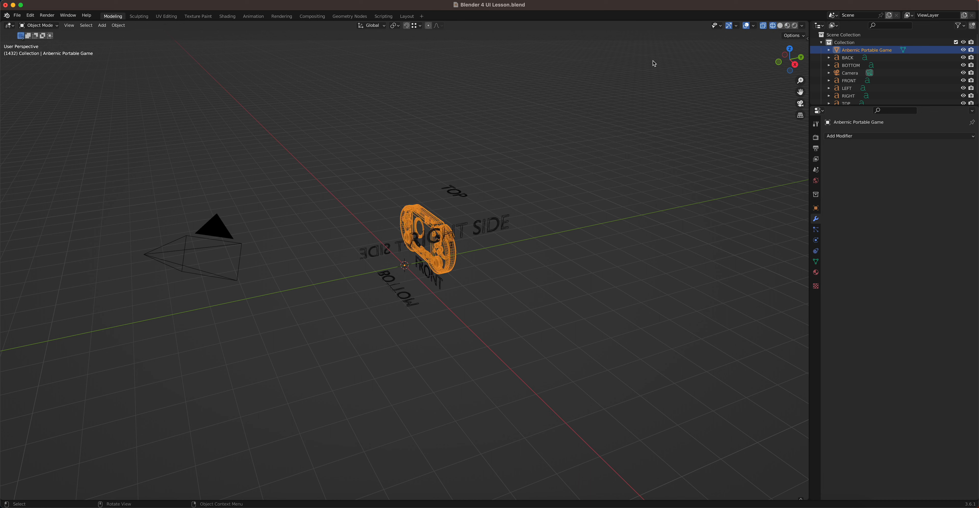
# Step: Compare the Solid, Material Preview and Rendered shading modes on the console, finishing in Material Preview
pyautogui.click(780, 26)
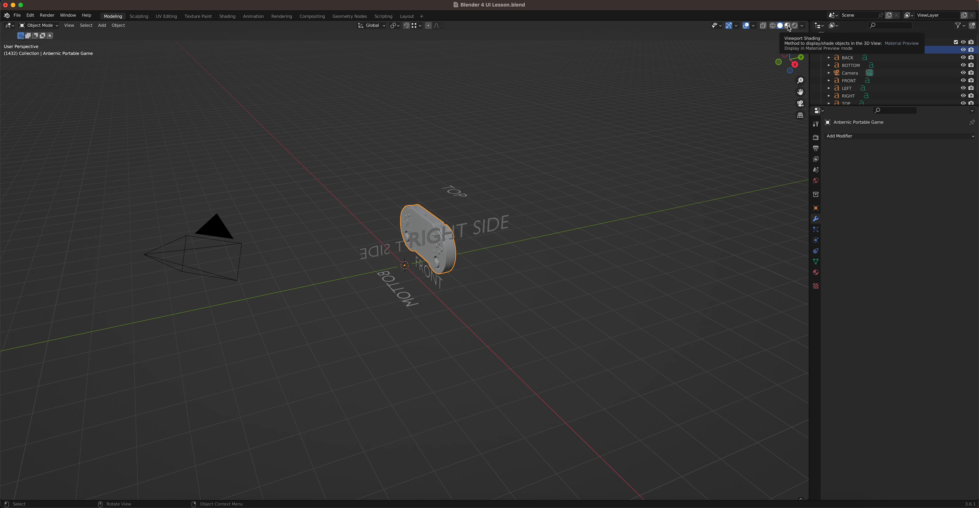
pyautogui.click(788, 25)
pyautogui.scroll(4, 540, 203)
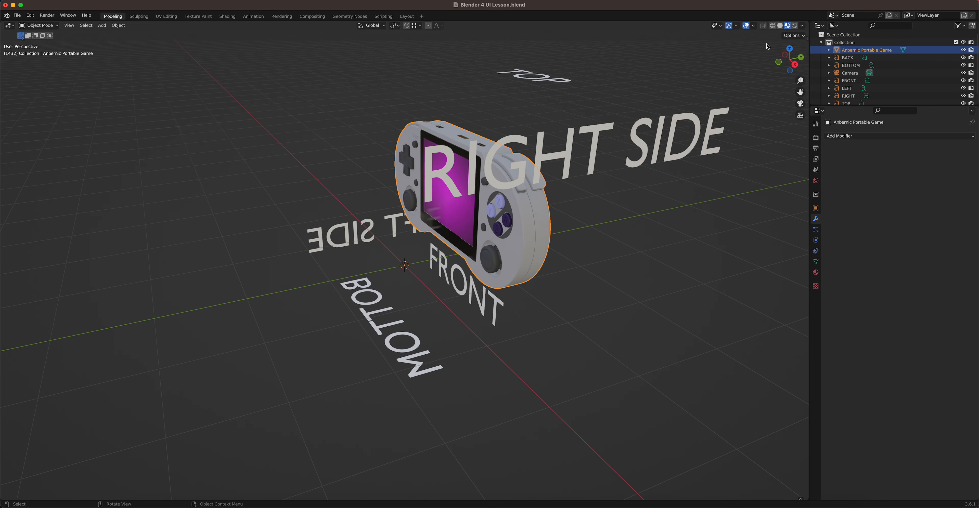
pyautogui.click(795, 26)
pyautogui.click(787, 26)
# Step: Enlarge the Outliner so its full object list shows, and select the TOP text object
pyautogui.press('KP_1')
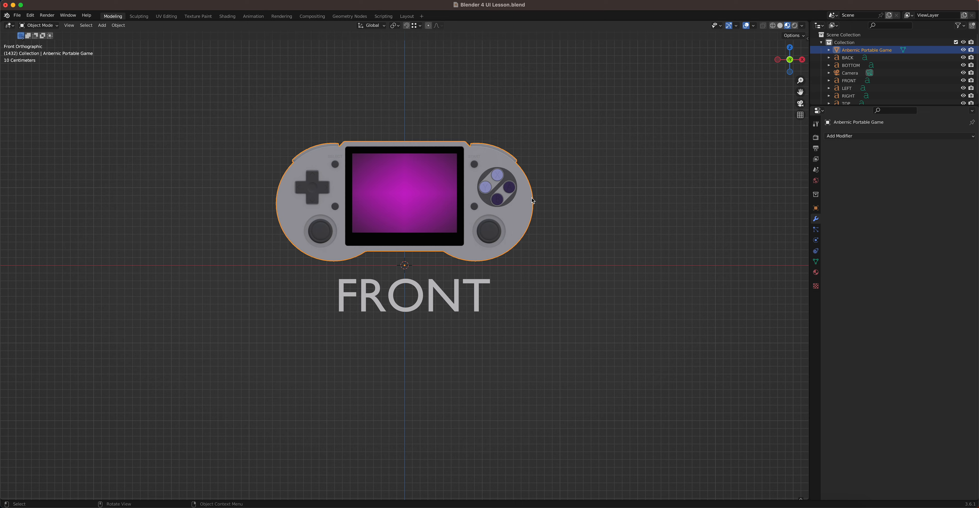
pyautogui.scroll(2, 398, 271)
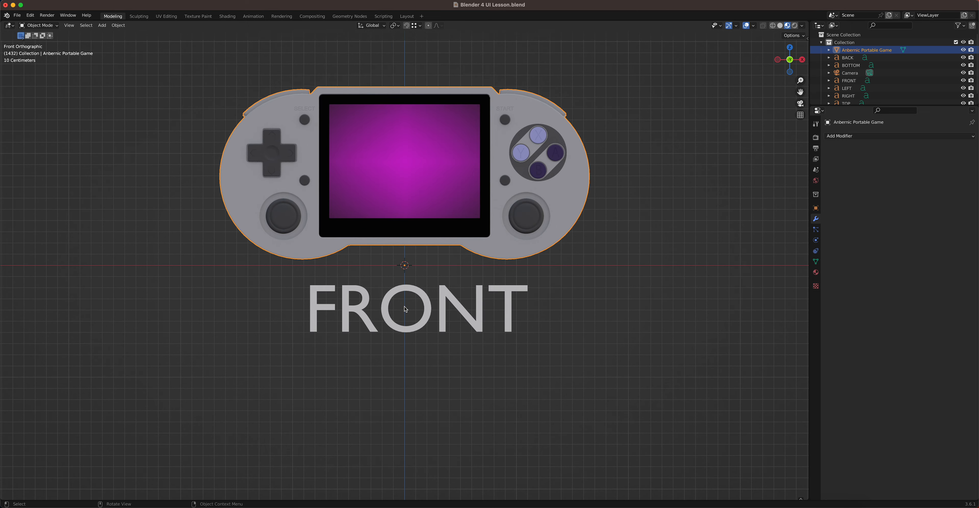
pyautogui.moveTo(551, 316); pyautogui.dragTo(531, 289, button='middle')
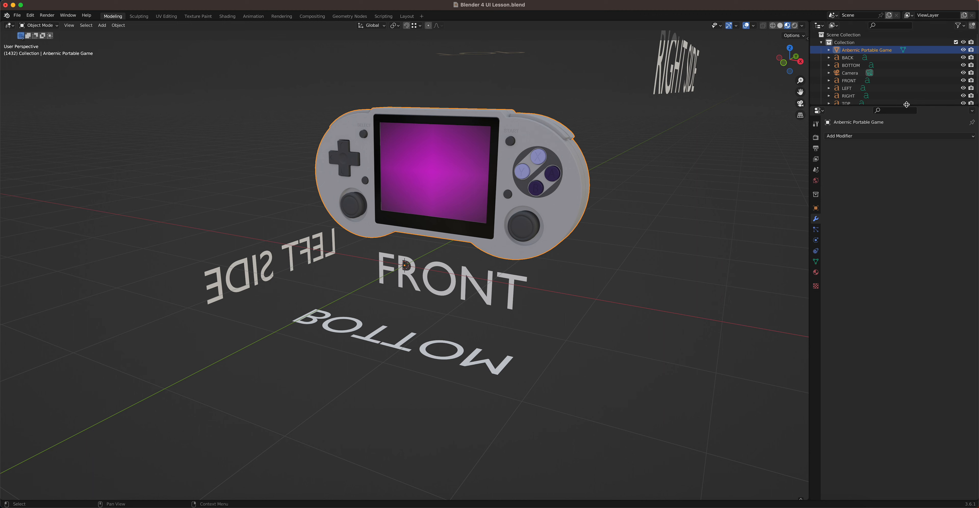
pyautogui.moveTo(906, 106); pyautogui.dragTo(911, 151)
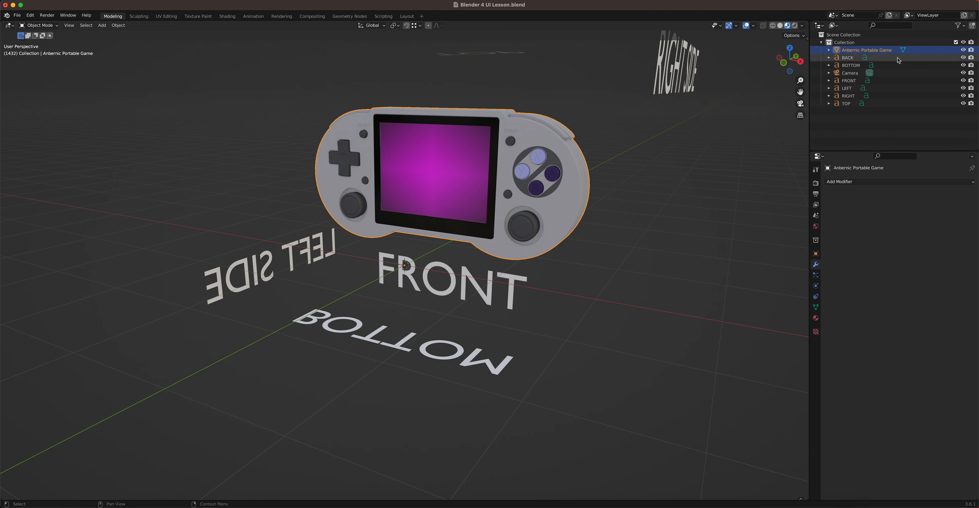
pyautogui.click(846, 103)
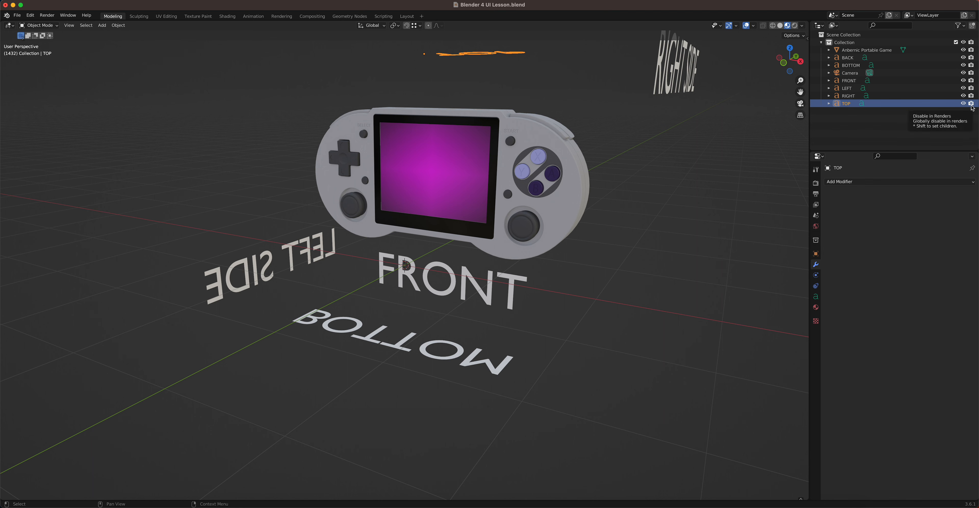
# Step: Enable the Selectable restriction toggle in the Outliner's filter options
pyautogui.click(963, 27)
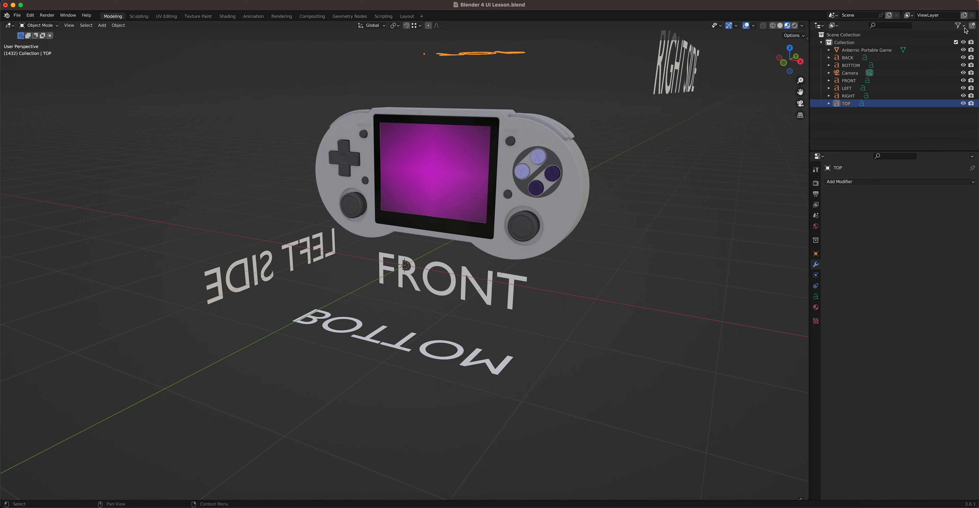
pyautogui.click(961, 25)
pyautogui.click(908, 50)
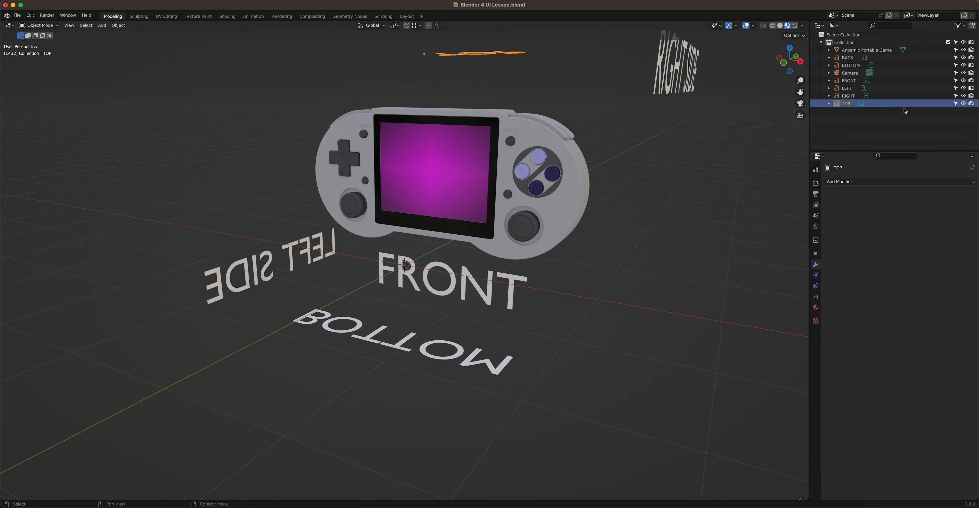
# Step: Frame the selected TOP text and toggle its viewport visibility, leaving it hidden
pyautogui.moveTo(669, 148); pyautogui.dragTo(557, 261, button='middle')
pyautogui.press('KP_Decimal')
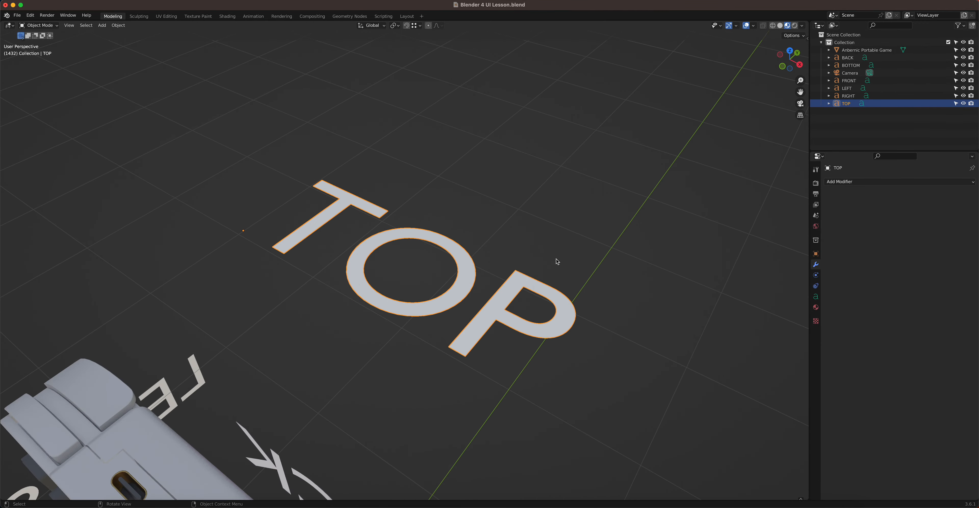
pyautogui.click(964, 104)
pyautogui.click(964, 103)
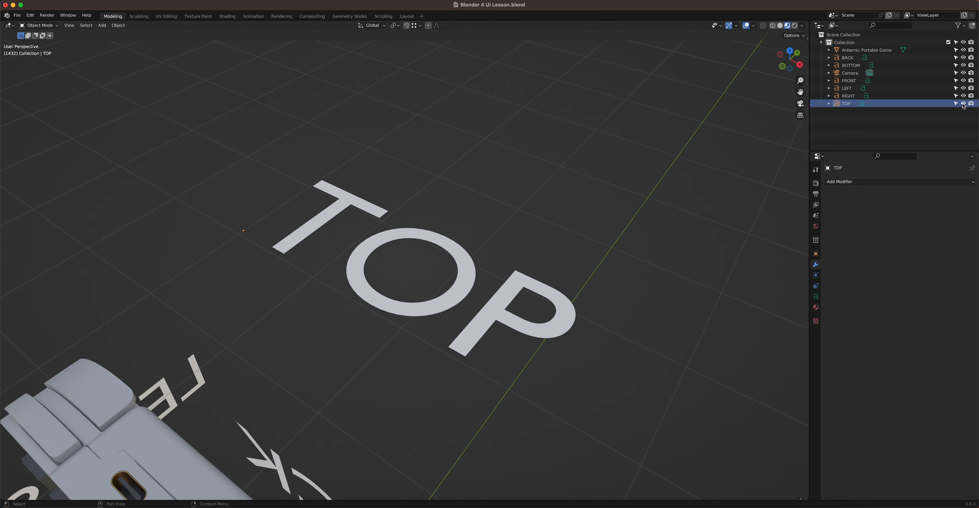
pyautogui.click(963, 104)
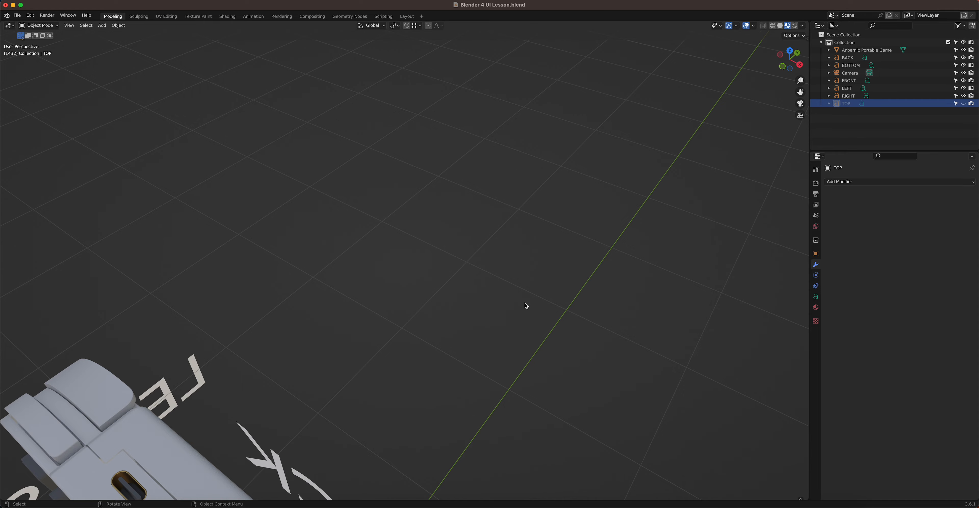
# Step: Look through the scene camera and make the TOP text visible in the viewport again
pyautogui.scroll(-4, 525, 306)
pyautogui.click(800, 103)
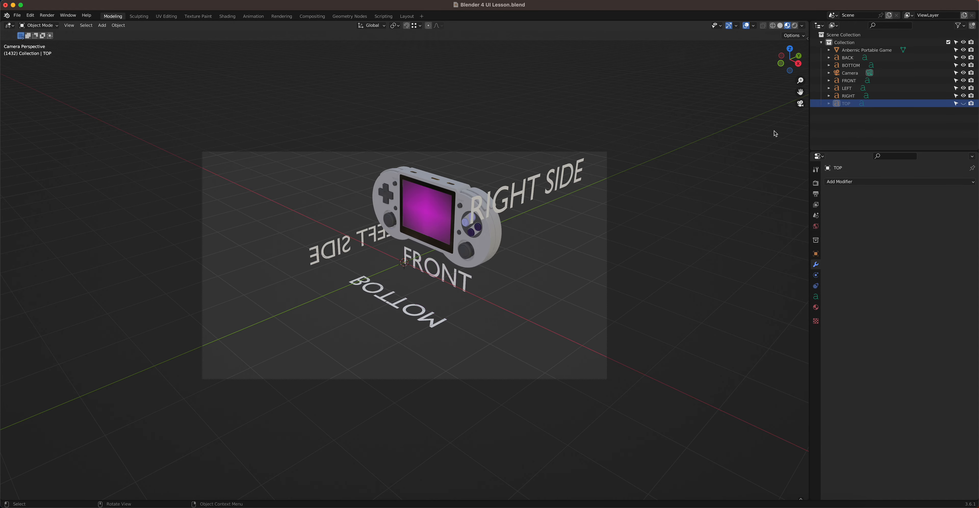
pyautogui.click(964, 104)
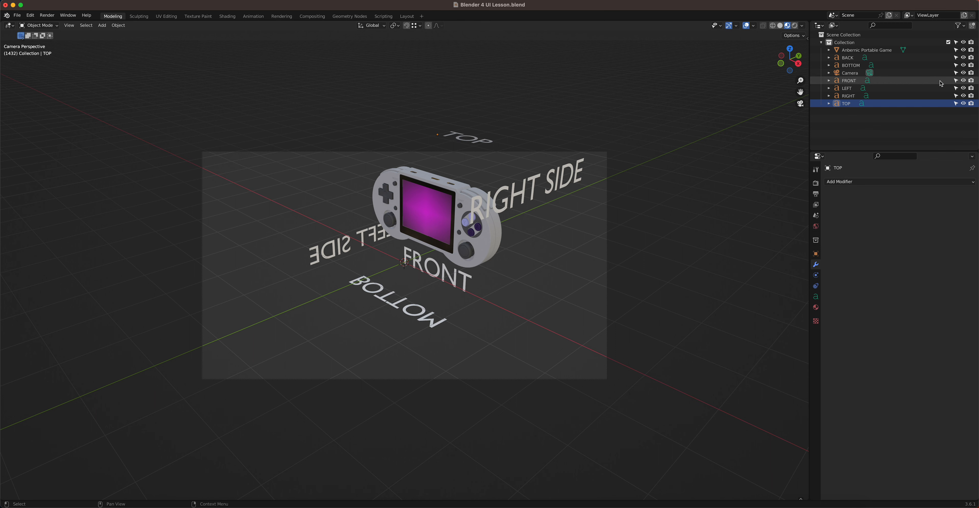
# Step: Hide the FRONT text in the viewport only, render the image, and close the render window
pyautogui.click(964, 80)
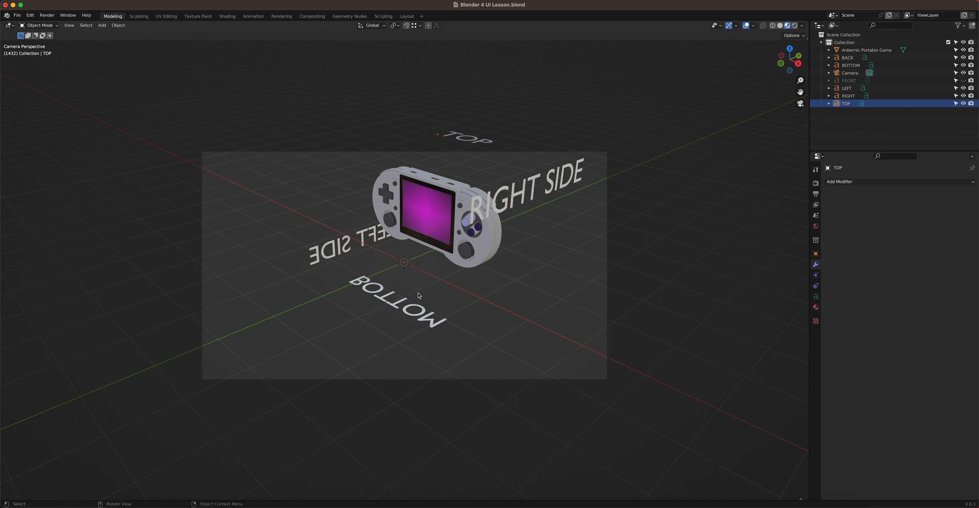
pyautogui.click(51, 17)
pyautogui.click(54, 24)
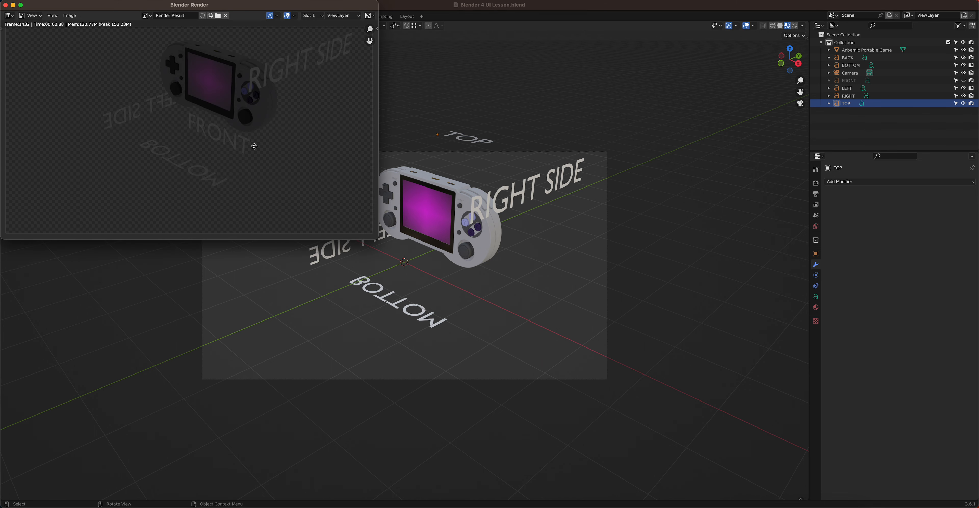
pyautogui.click(5, 5)
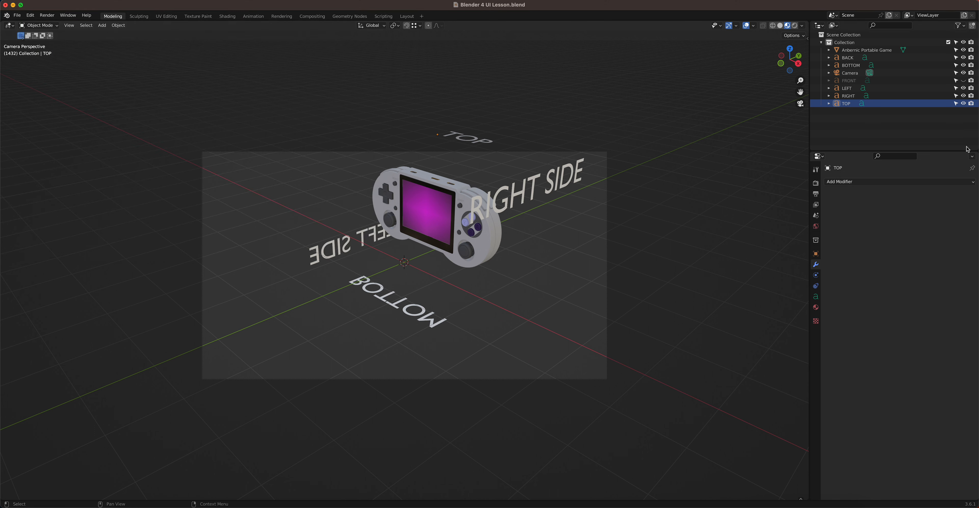
# Step: Disable the FRONT text in renders, render the image again, and close the render window
pyautogui.click(971, 82)
pyautogui.click(50, 17)
pyautogui.click(55, 24)
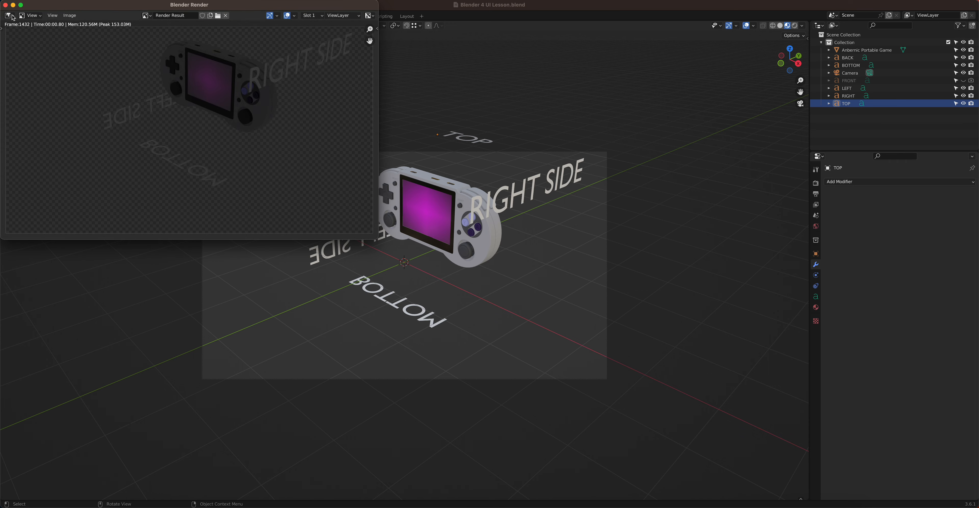
pyautogui.click(6, 5)
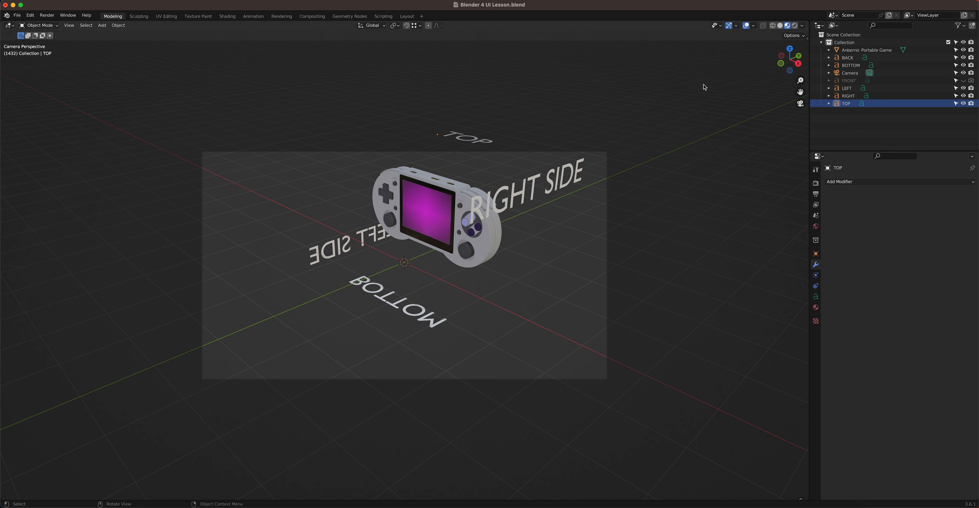
# Step: Show the FRONT text in the viewport while it stays disabled in renders, and render the image once more
pyautogui.click(963, 81)
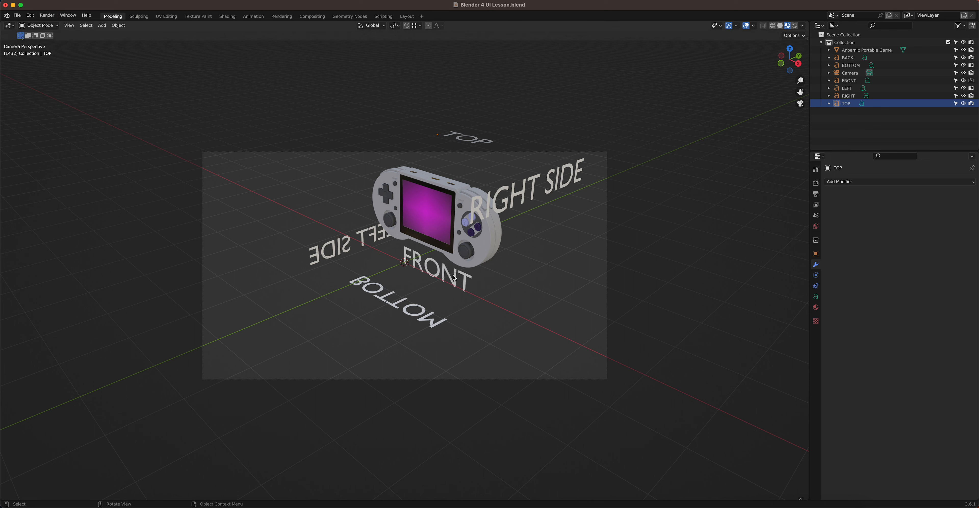
pyautogui.click(46, 15)
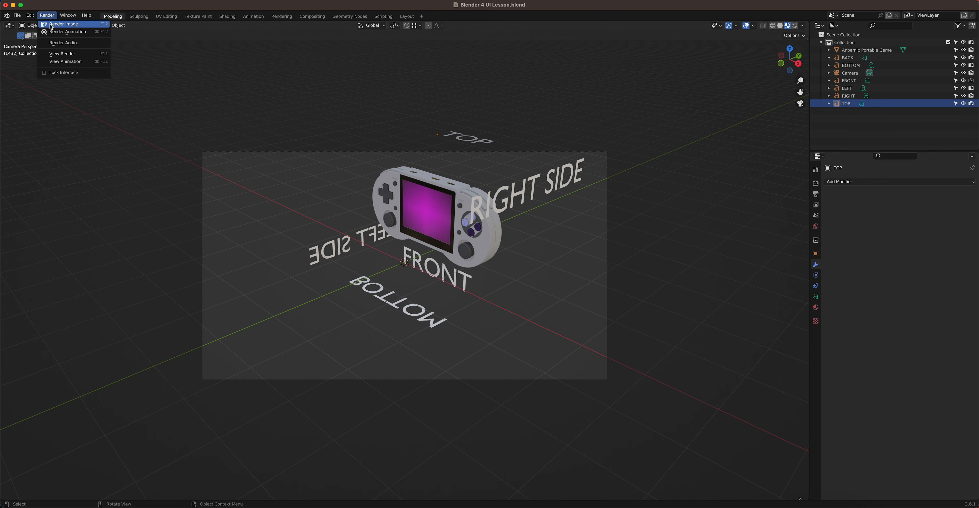
pyautogui.click(51, 25)
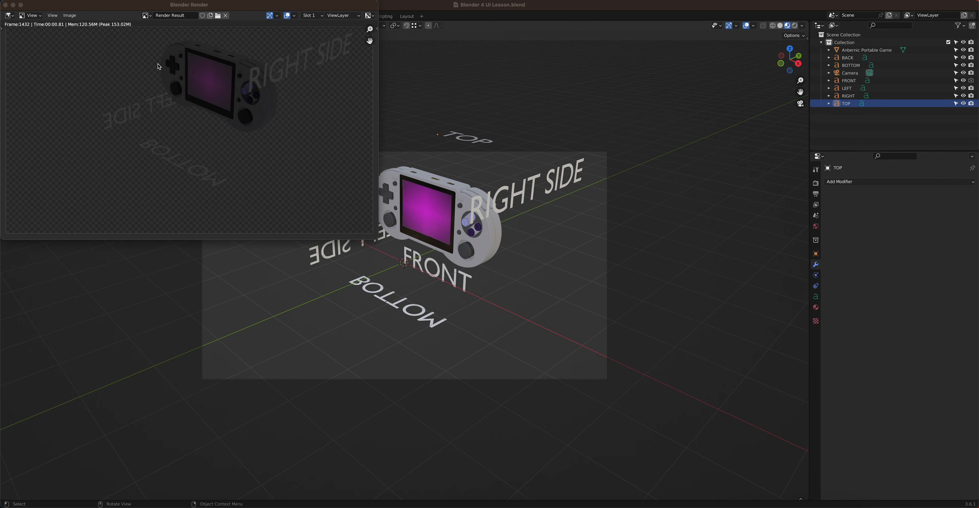
pyautogui.click(4, 4)
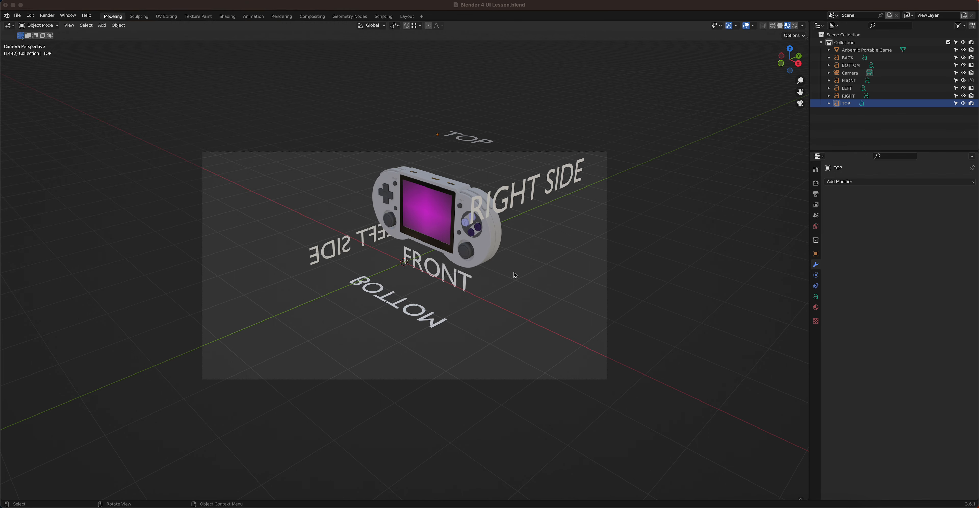
# Step: Leave the camera view, re-enable the FRONT text in renders, and make it unselectable in the viewport
pyautogui.click(800, 104)
pyautogui.moveTo(455, 361); pyautogui.dragTo(434, 349, button='middle')
pyautogui.scroll(-5, 435, 349)
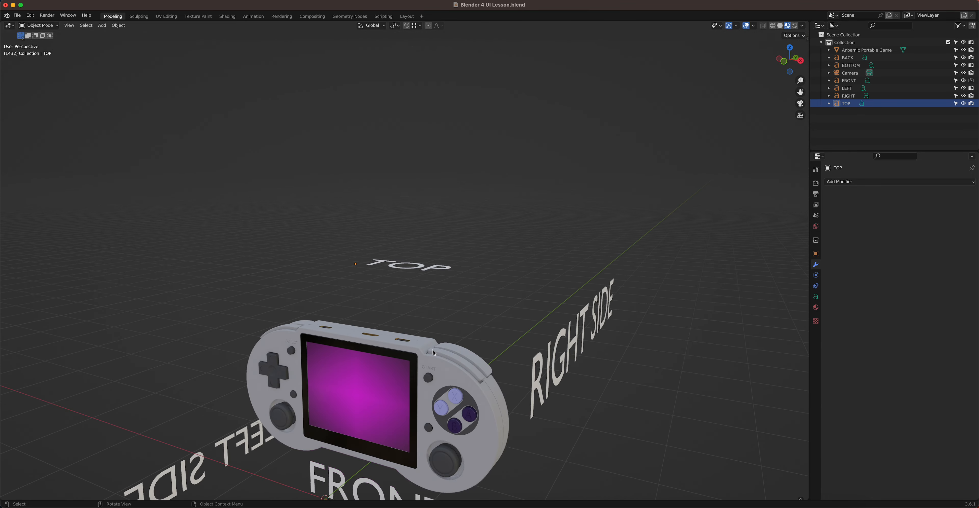
pyautogui.moveTo(388, 381); pyautogui.dragTo(619, 265, button='middle')
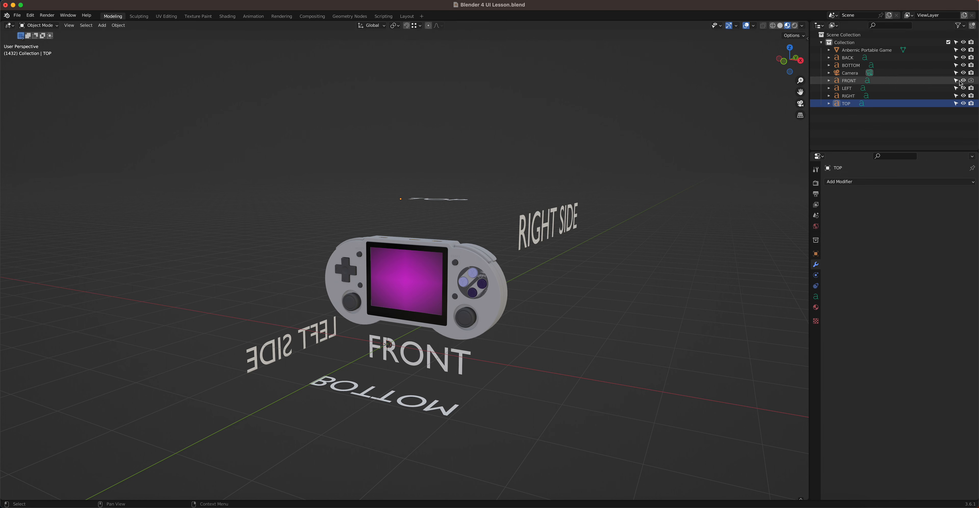
pyautogui.click(971, 81)
pyautogui.click(956, 81)
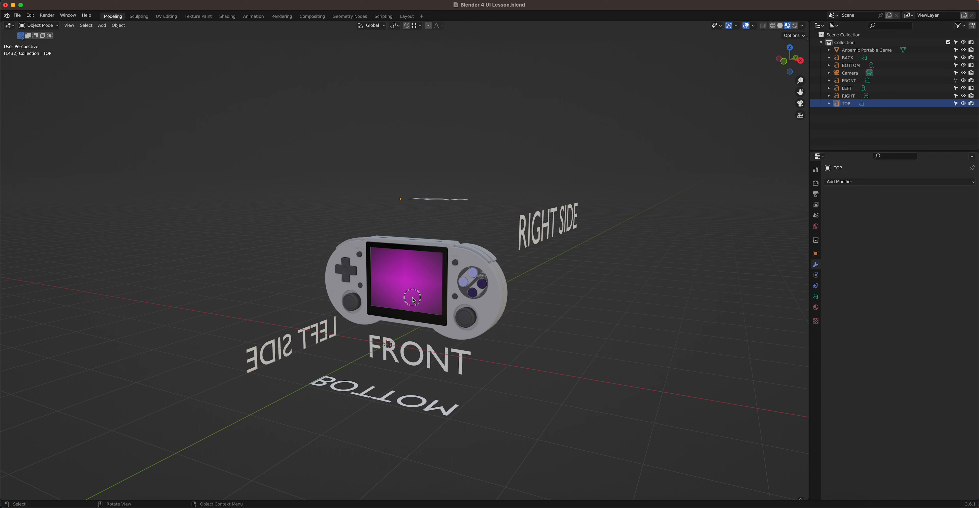
# Step: Test viewport selection on the console and the RIGHT SIDE, TOP, LEFT SIDE and FRONT texts
pyautogui.click(443, 288)
pyautogui.click(538, 233)
pyautogui.click(452, 198)
pyautogui.click(297, 335)
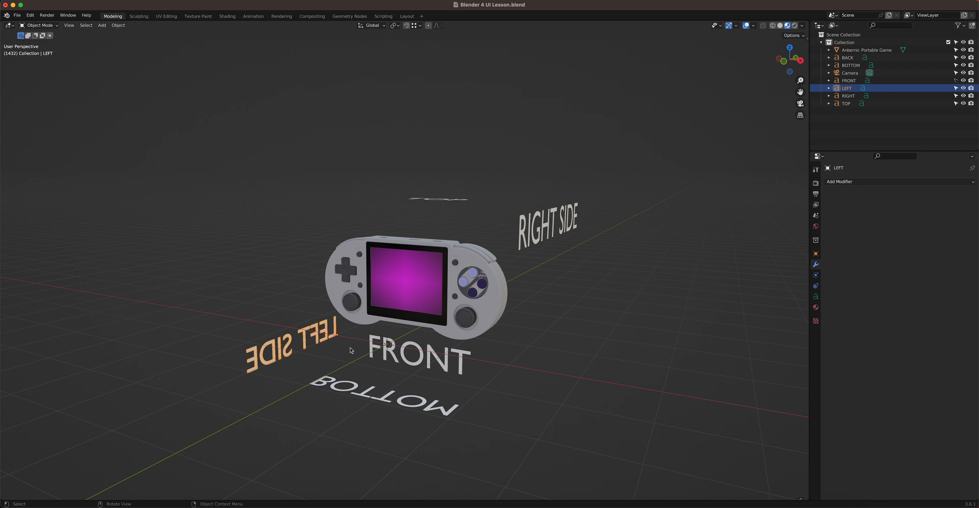
pyautogui.click(419, 365)
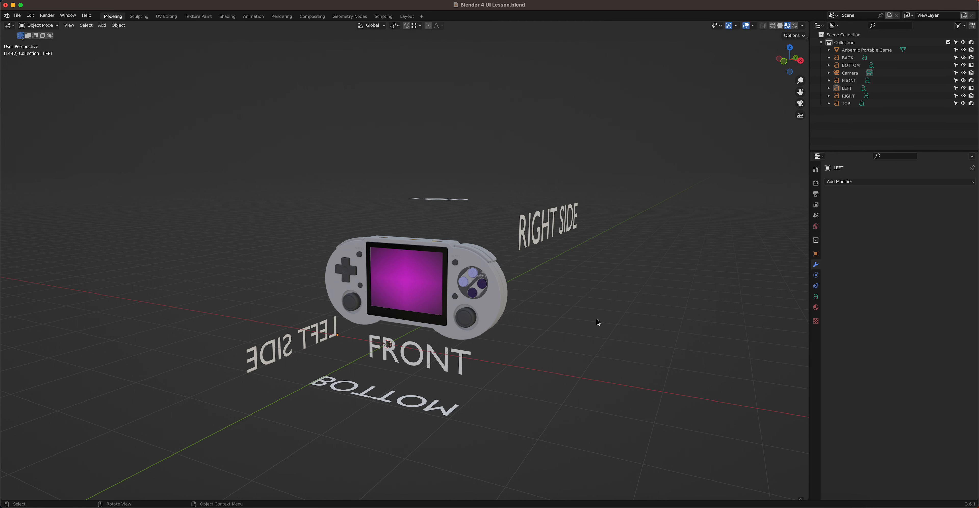
# Step: Examine the Outliner's filter options and their restriction toggles, closing them without changes
pyautogui.moveTo(559, 321); pyautogui.dragTo(700, 304, button='middle')
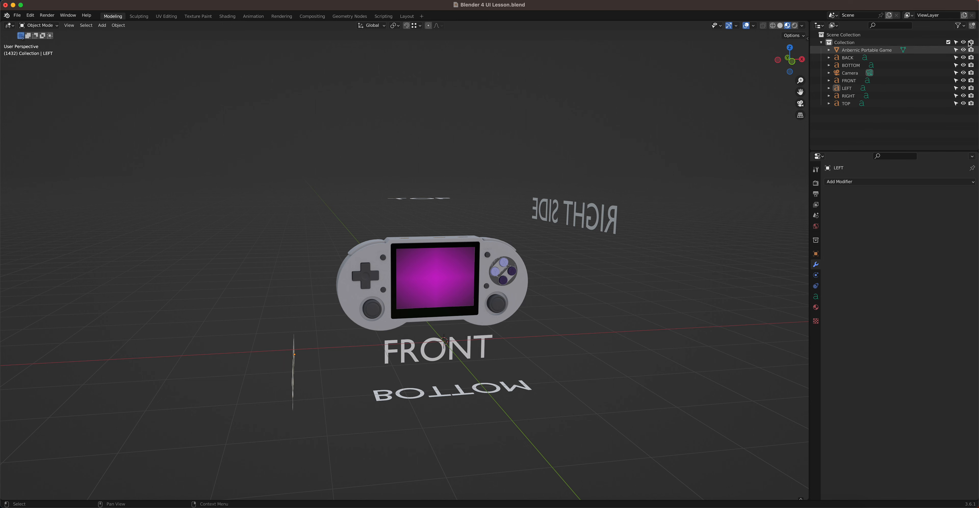
pyautogui.click(960, 26)
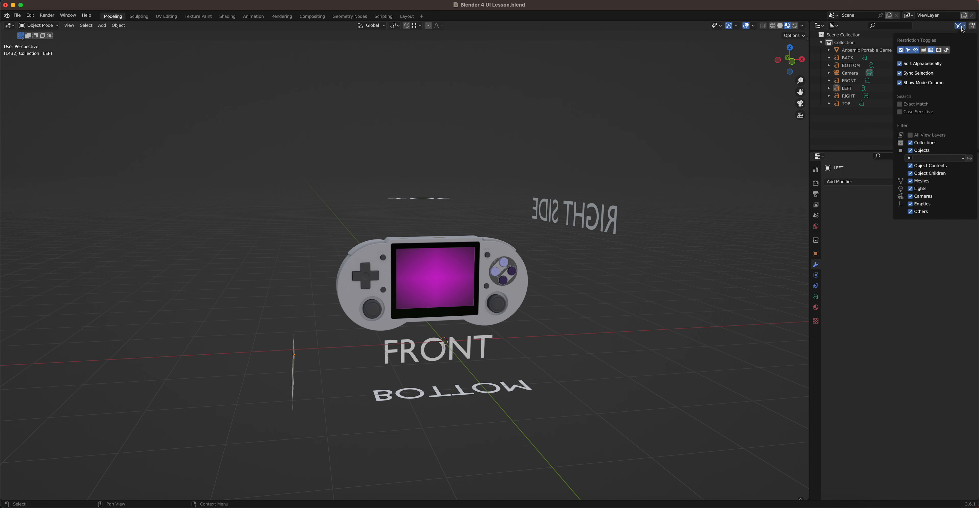
pyautogui.click(962, 27)
pyautogui.click(961, 26)
pyautogui.click(961, 26)
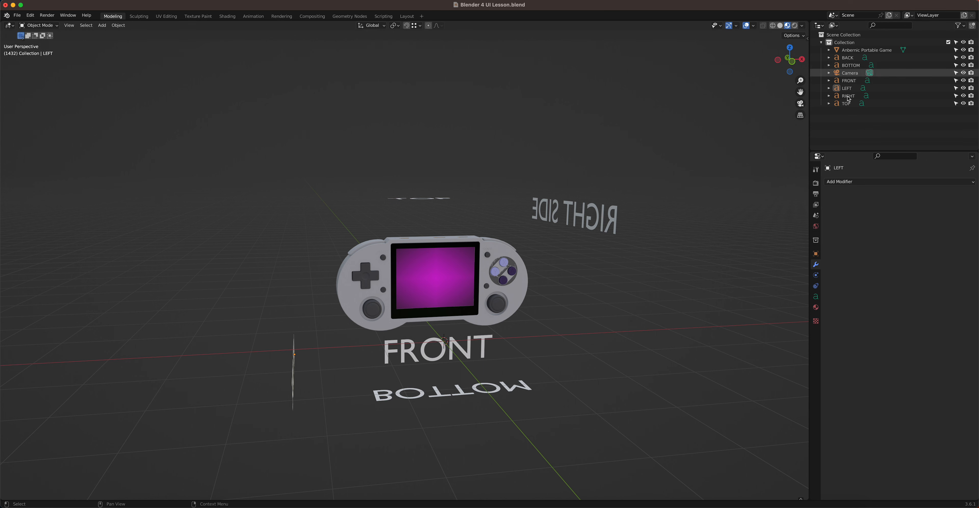
# Step: Select the console and inspect its geometry closely in wireframe shading
pyautogui.moveTo(550, 309); pyautogui.dragTo(516, 314, button='middle')
pyautogui.scroll(3, 538, 280)
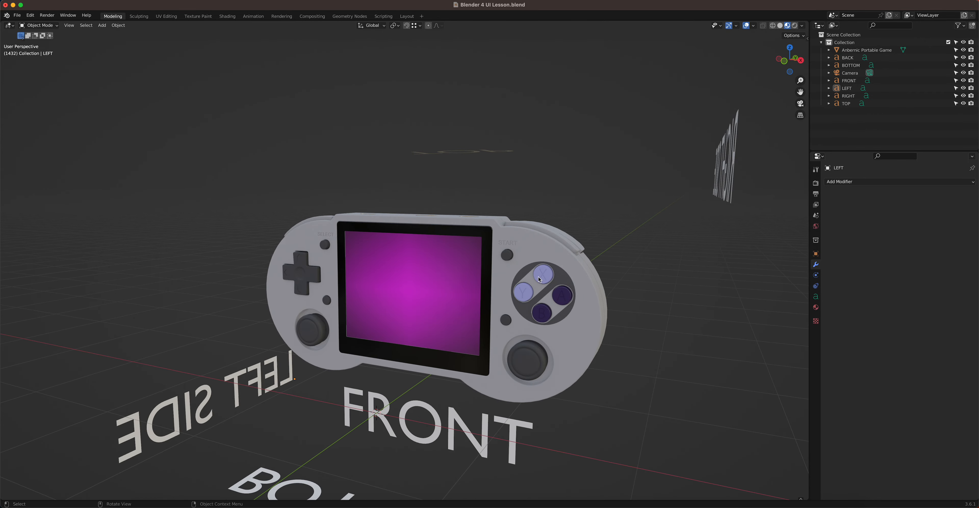
pyautogui.click(525, 269)
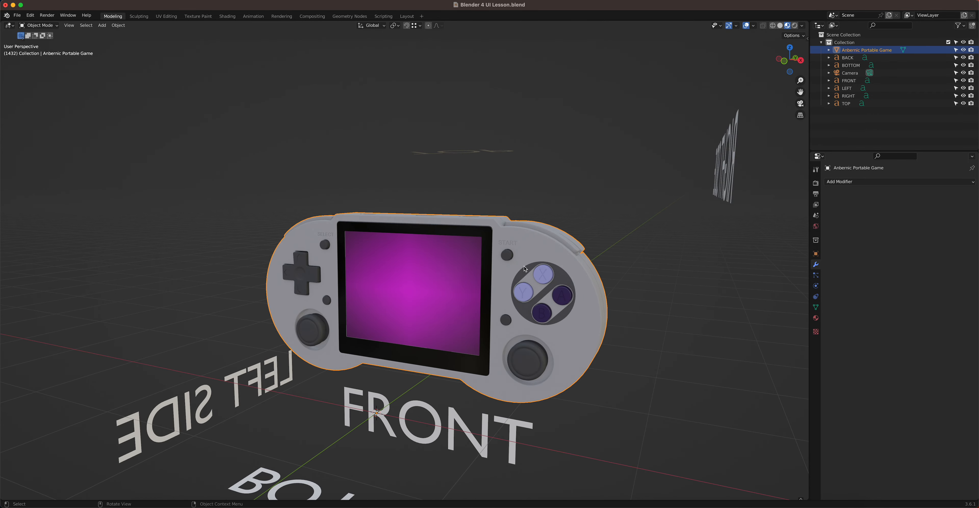
pyautogui.click(773, 26)
pyautogui.scroll(5, 523, 266)
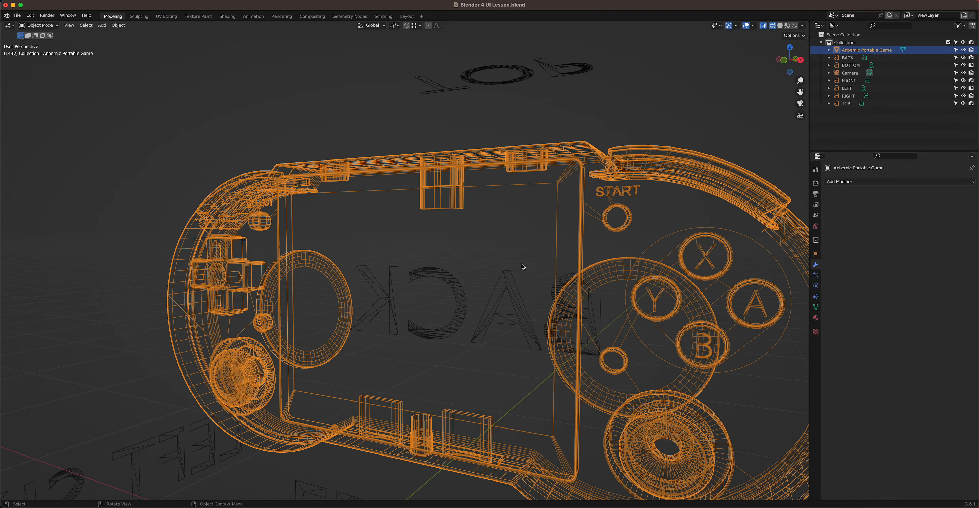
pyautogui.scroll(-3, 523, 267)
pyautogui.moveTo(522, 266); pyautogui.dragTo(829, 163, button='middle')
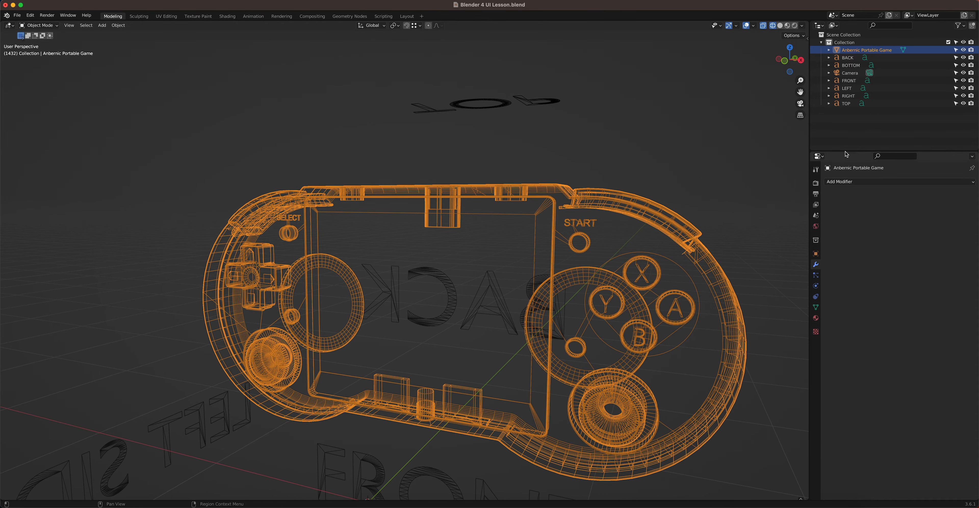
# Step: Switch through Solid back to Material Preview shading and recentre the console in the view
pyautogui.click(780, 26)
pyautogui.click(787, 25)
pyautogui.scroll(-4, 572, 267)
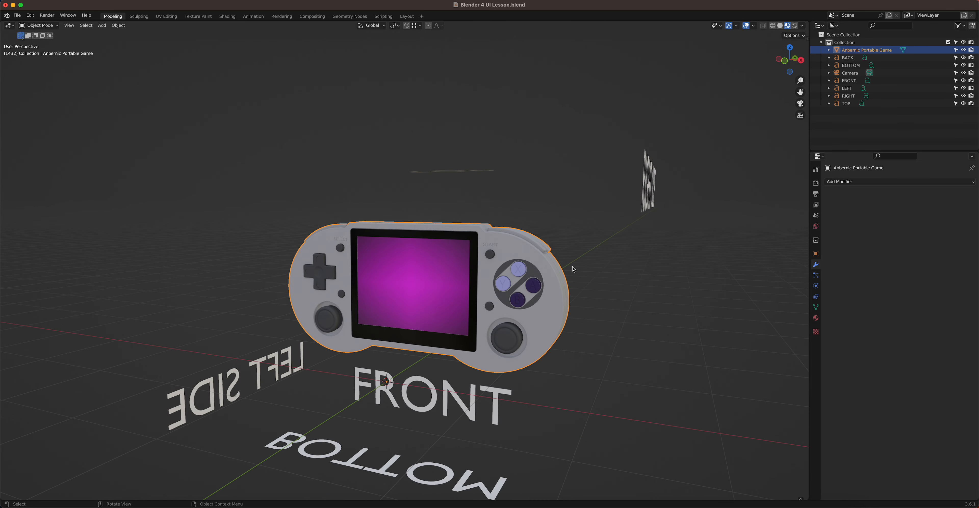
pyautogui.keyDown('shift'); pyautogui.moveTo(516, 352); pyautogui.dragTo(518, 291, button='middle'); pyautogui.keyUp('shift')
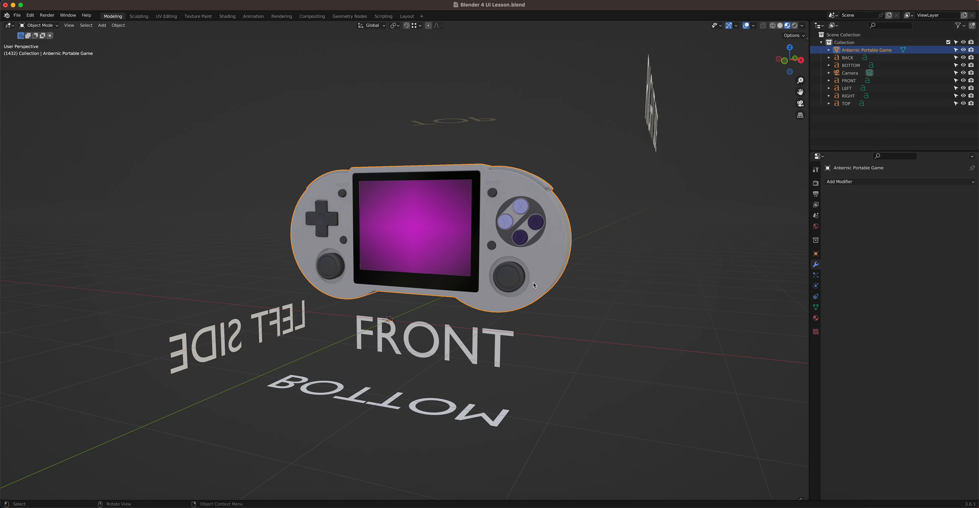